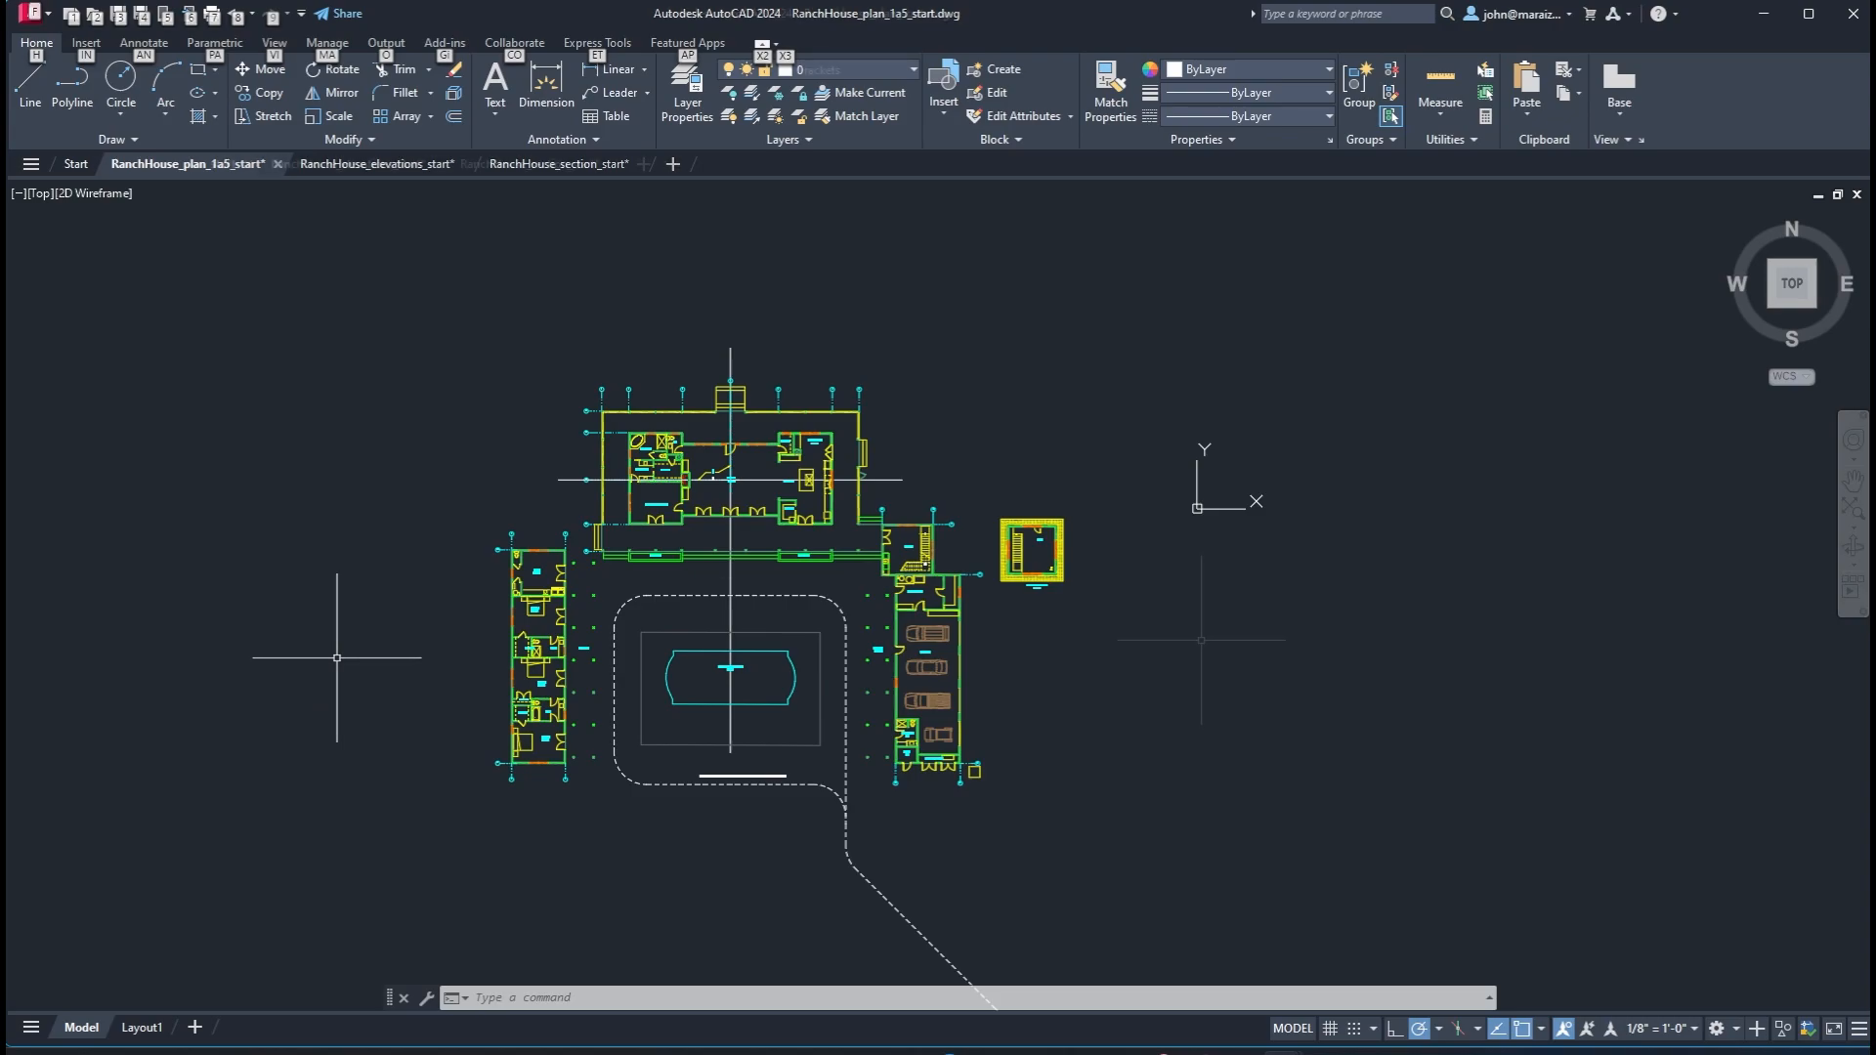
Make layer 0 current in the floor plan drawing, and open the layer list of the elevations drawing
type("LA")
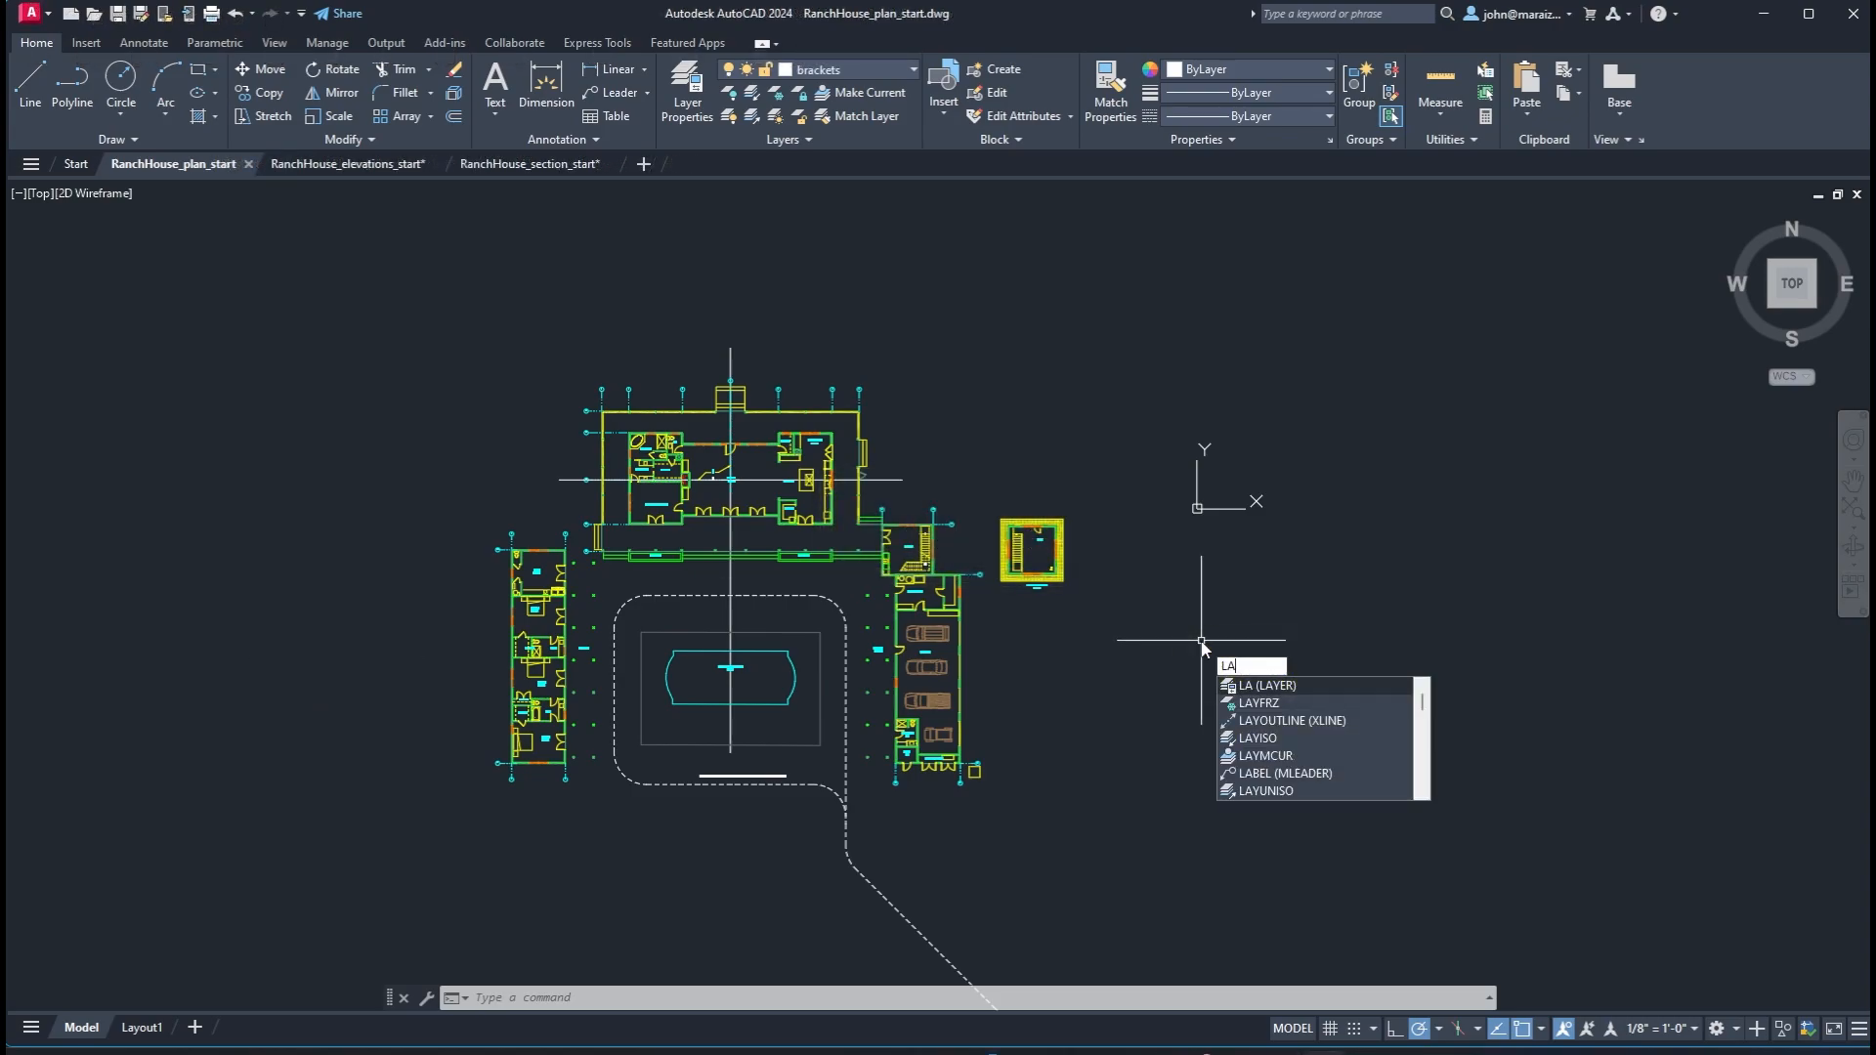
key("Return")
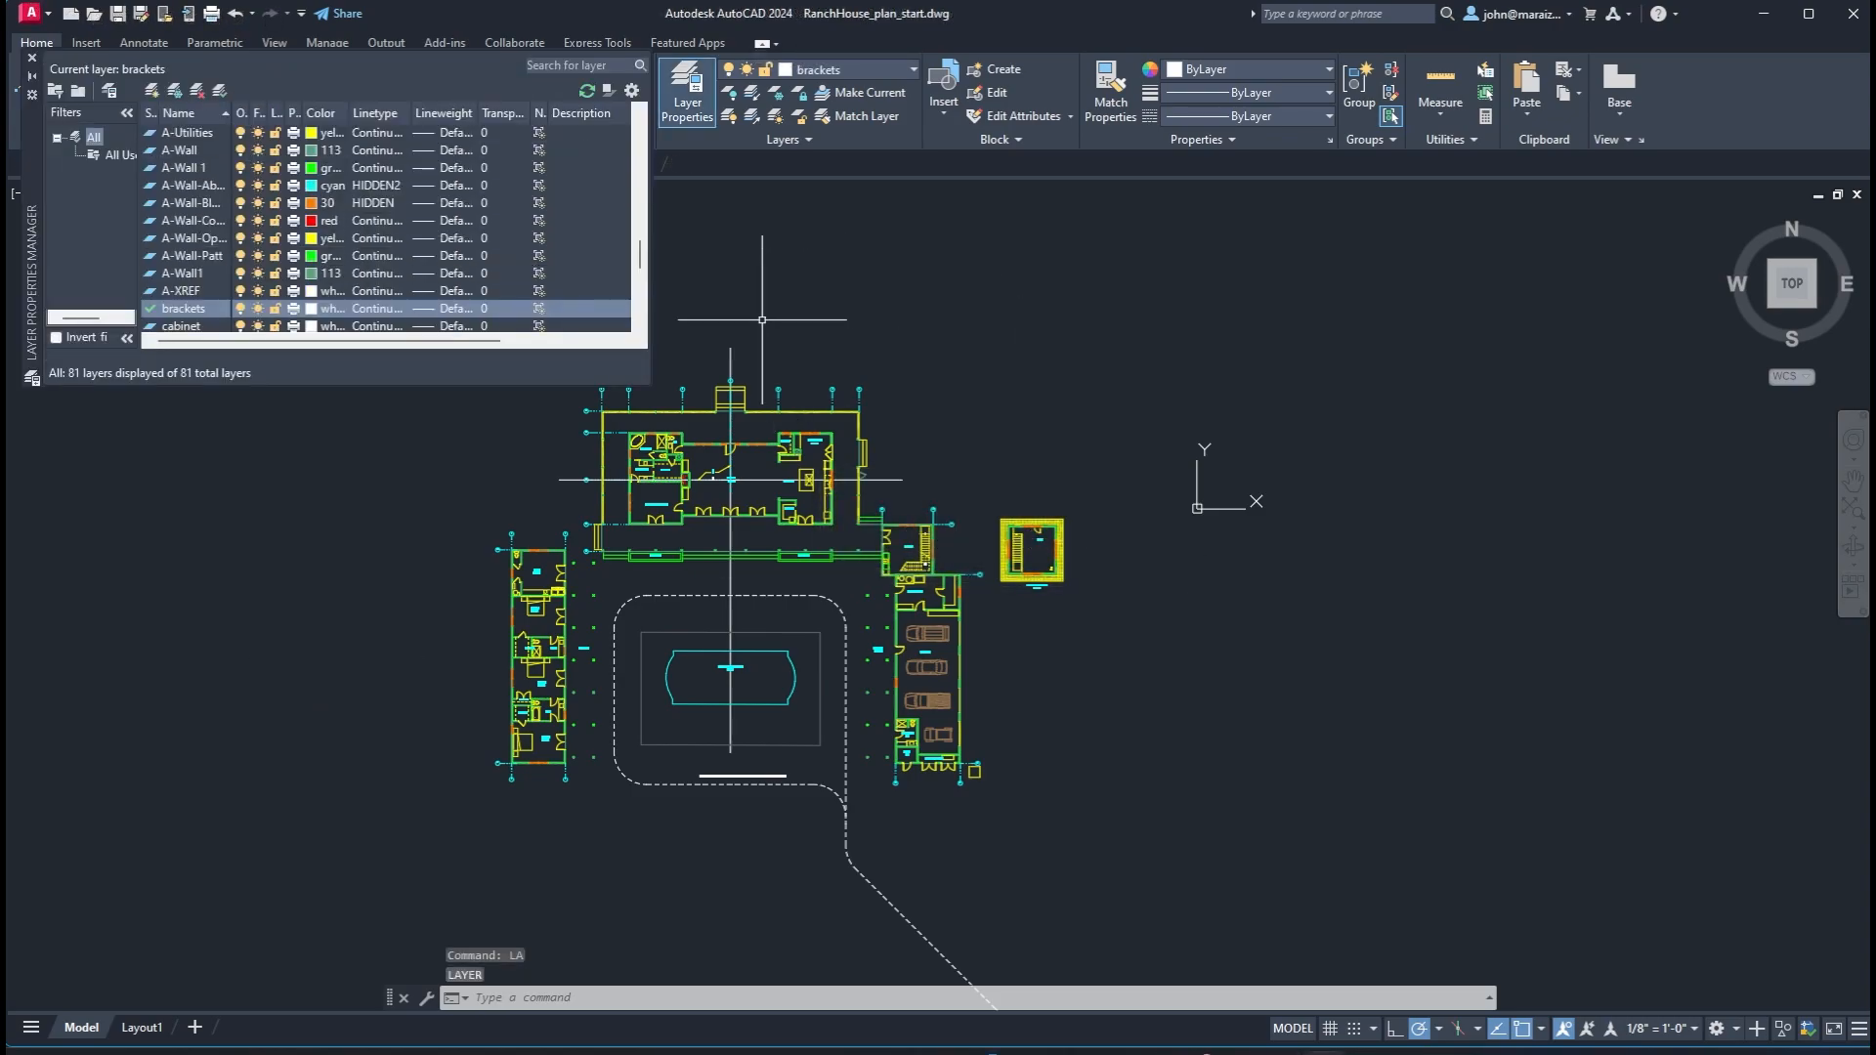
left_click_drag(641, 261, 661, 142)
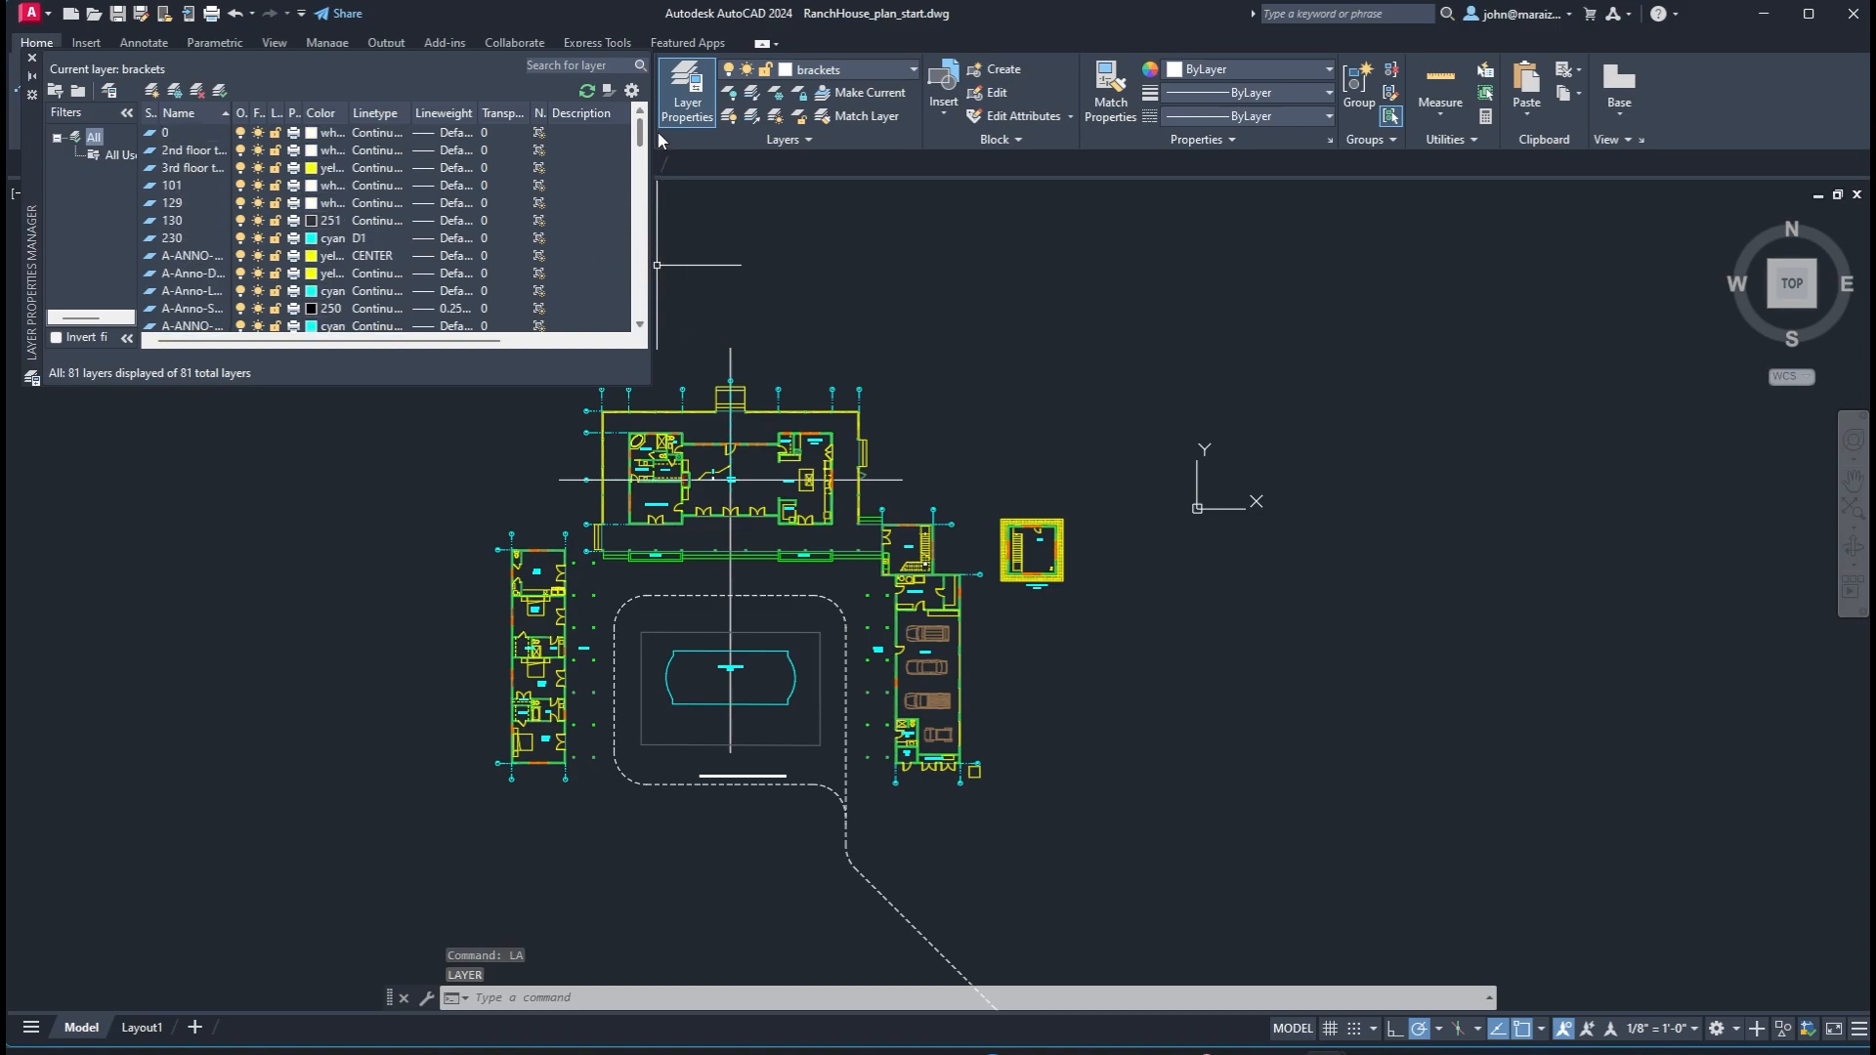
left_click(155, 134)
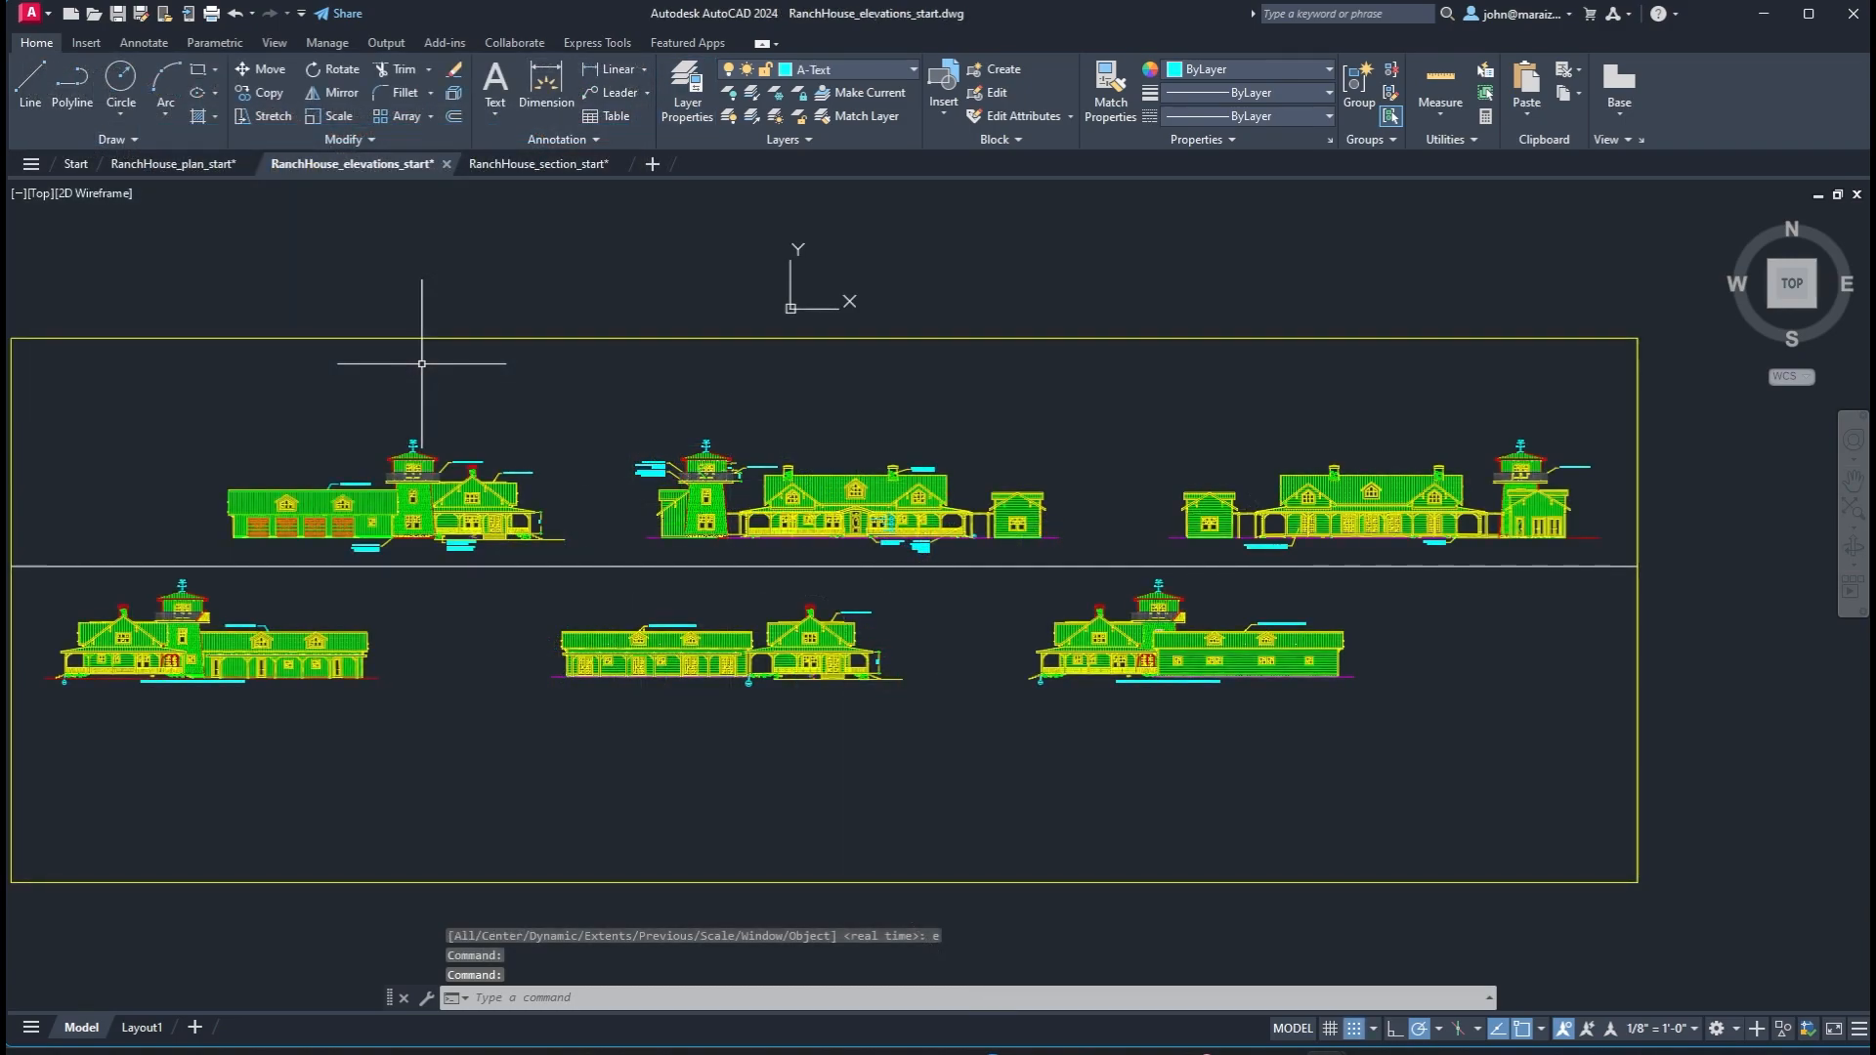
type("LA")
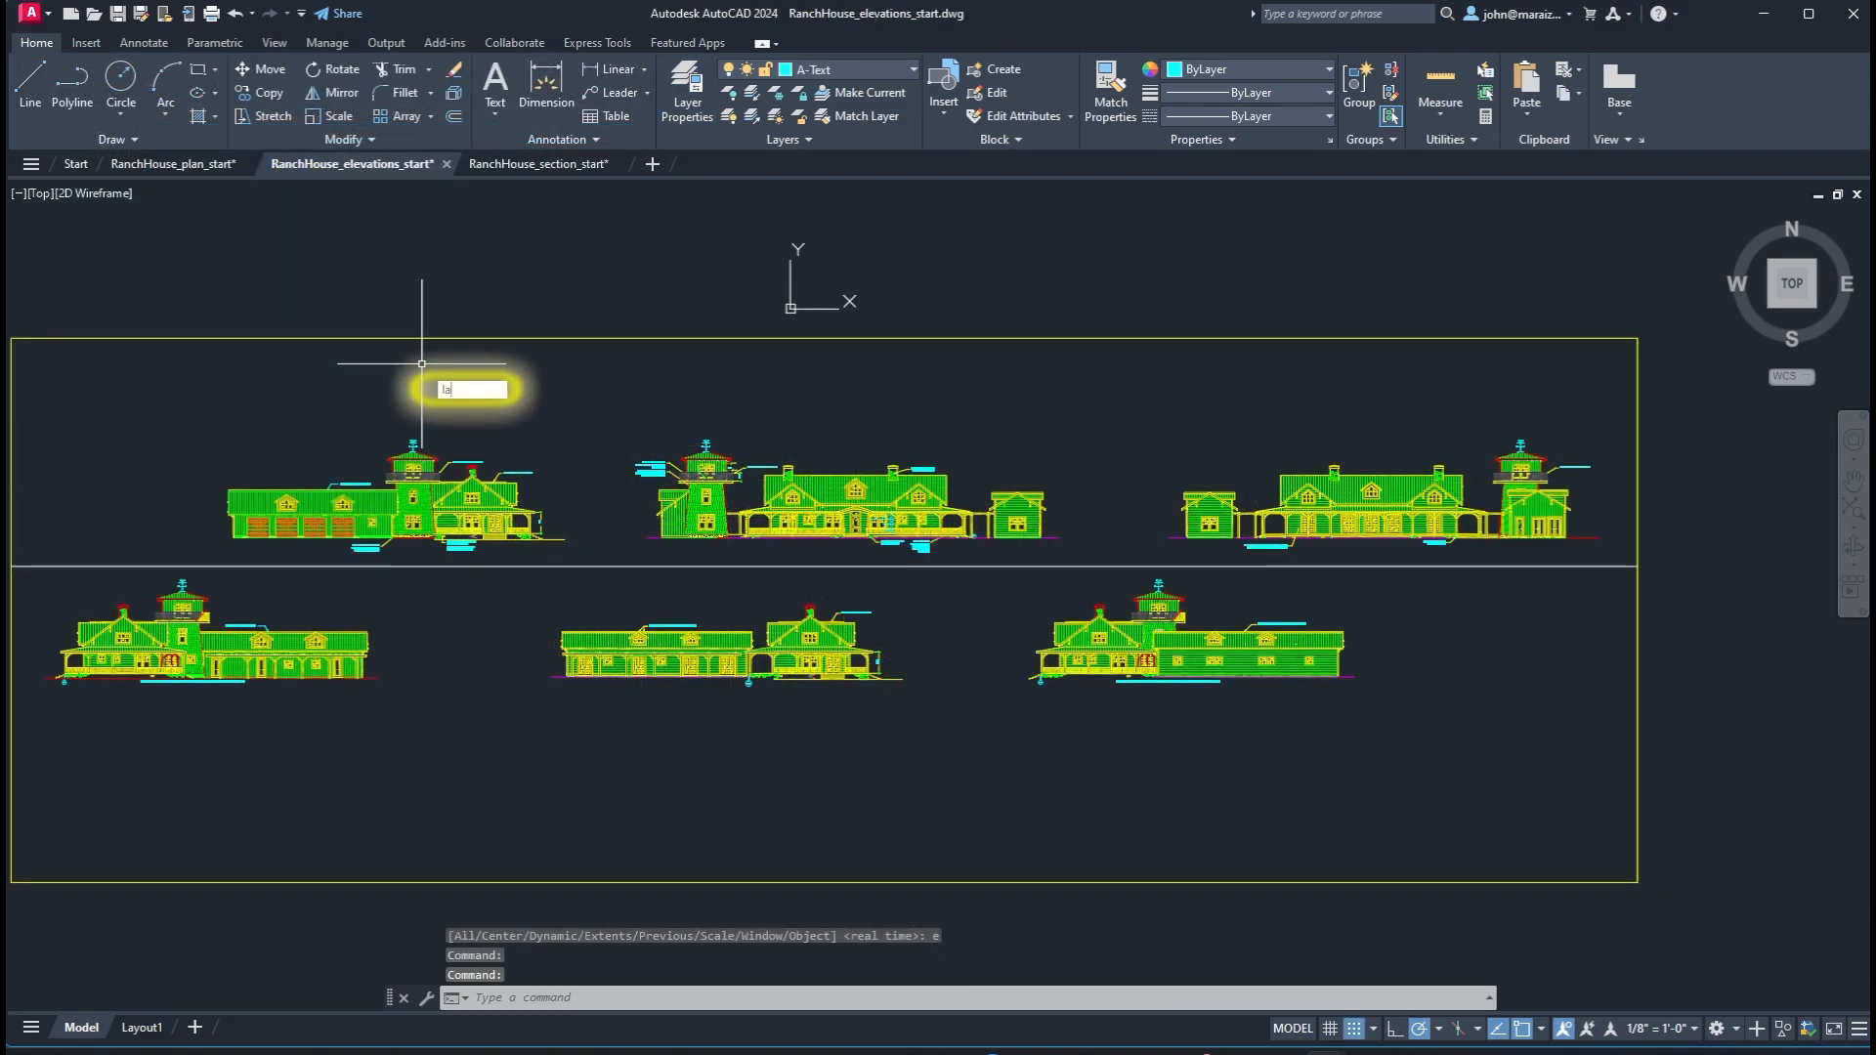
key("Return")
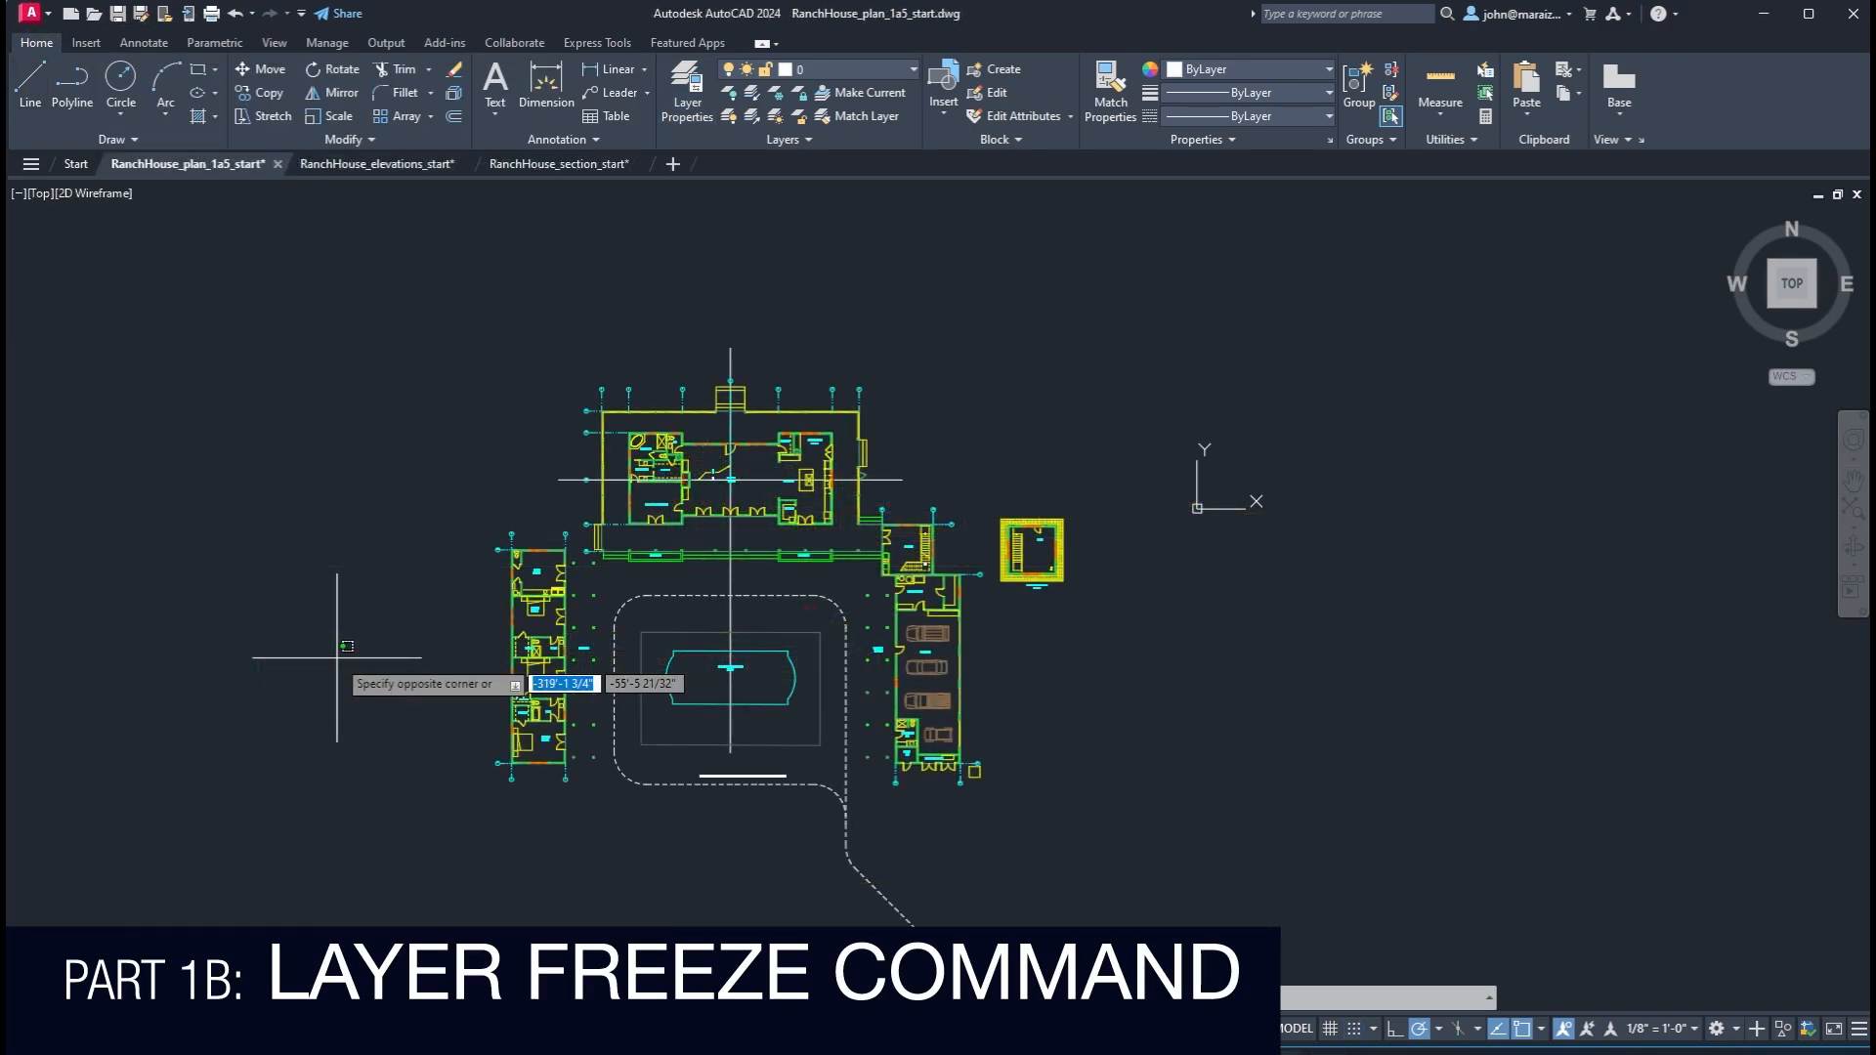
Start LAYFRZ in the floor plan and freeze the A-Grid and A-Text layers by picking a grid bubble and a room label
type("Z")
key("Return")
left_click(446, 367)
left_click(731, 666)
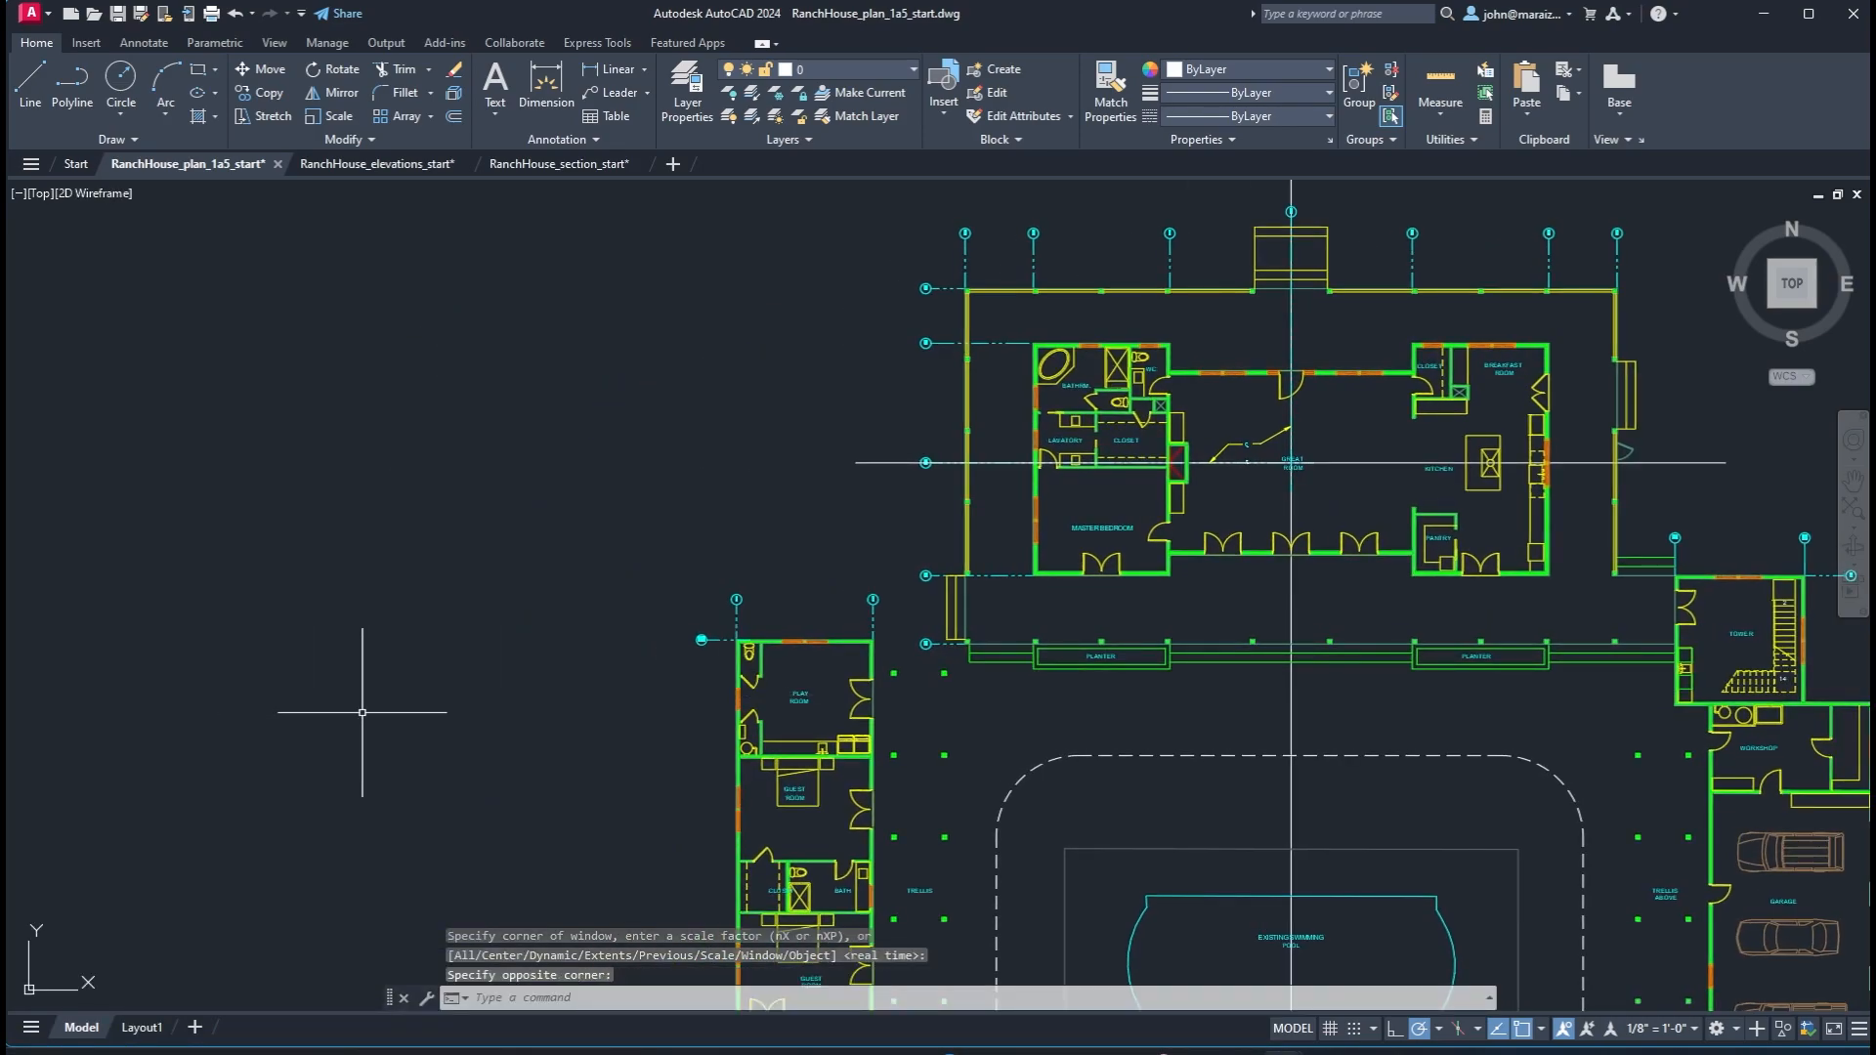
type("LAYFRZ")
key("Return")
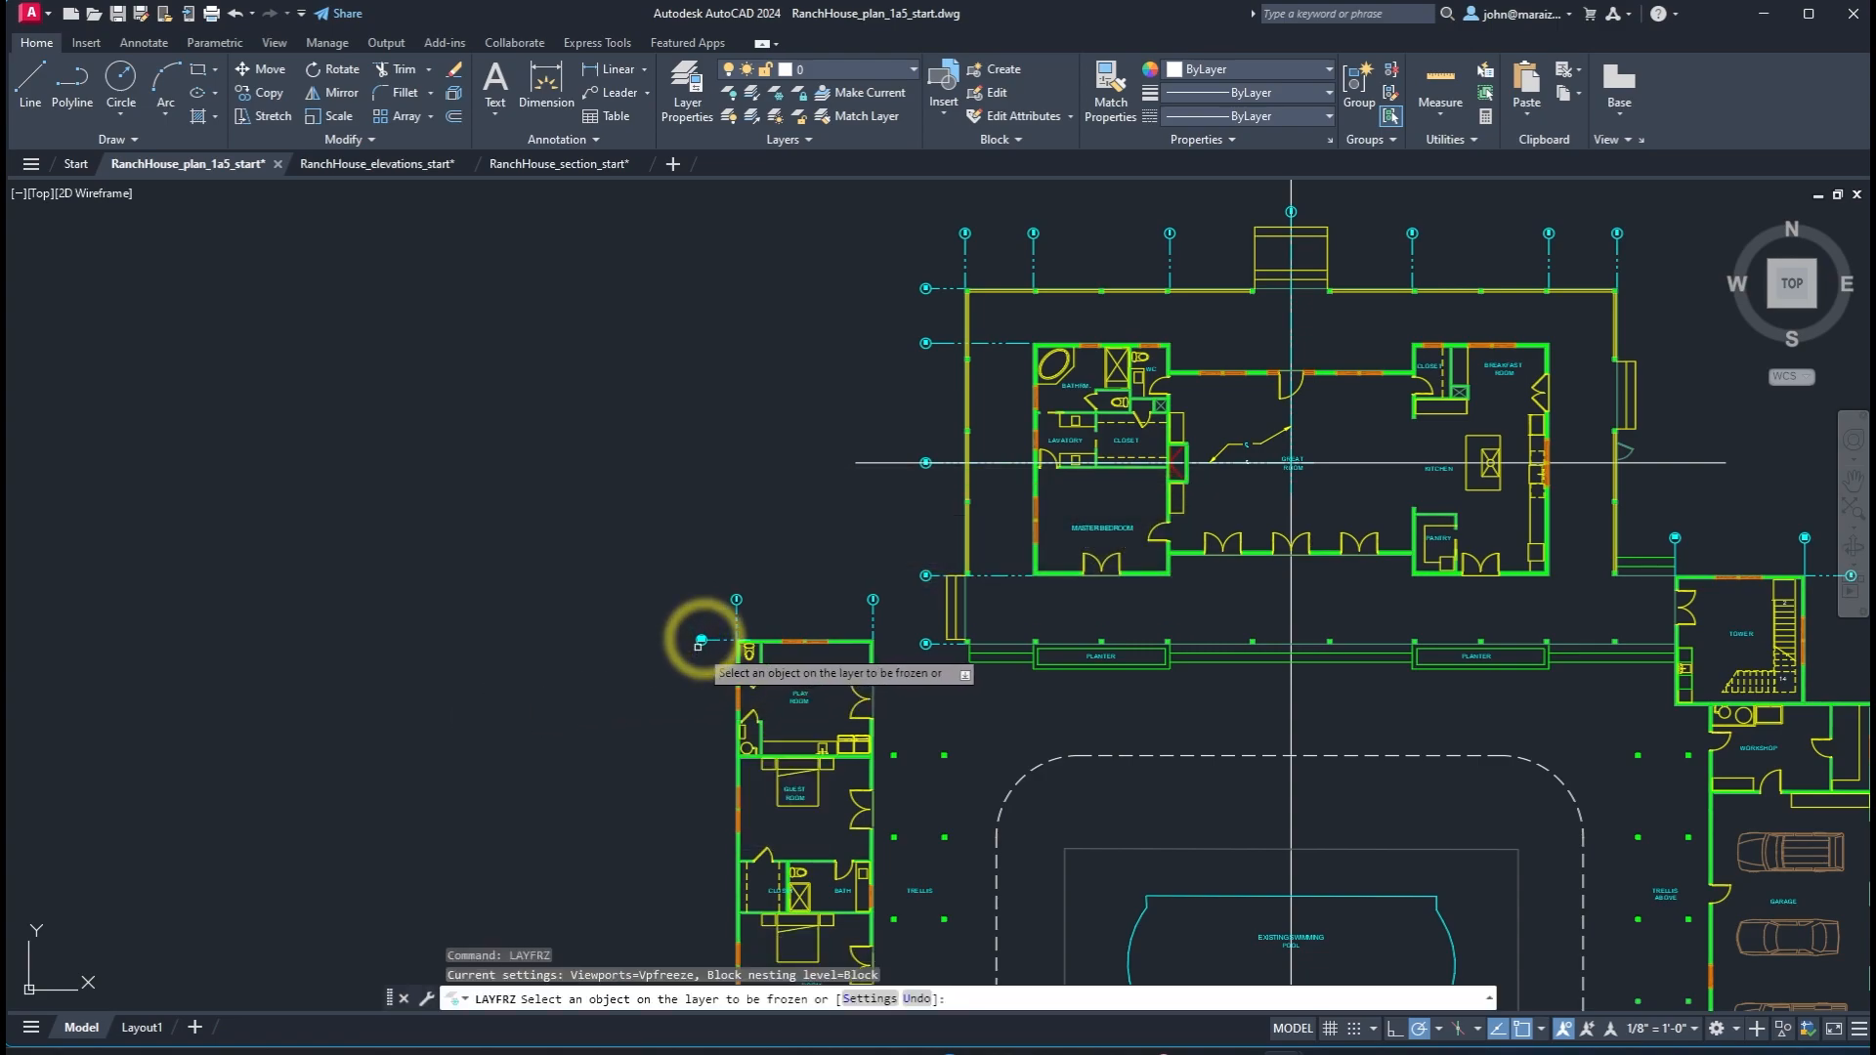
left_click(699, 642)
left_click(800, 698)
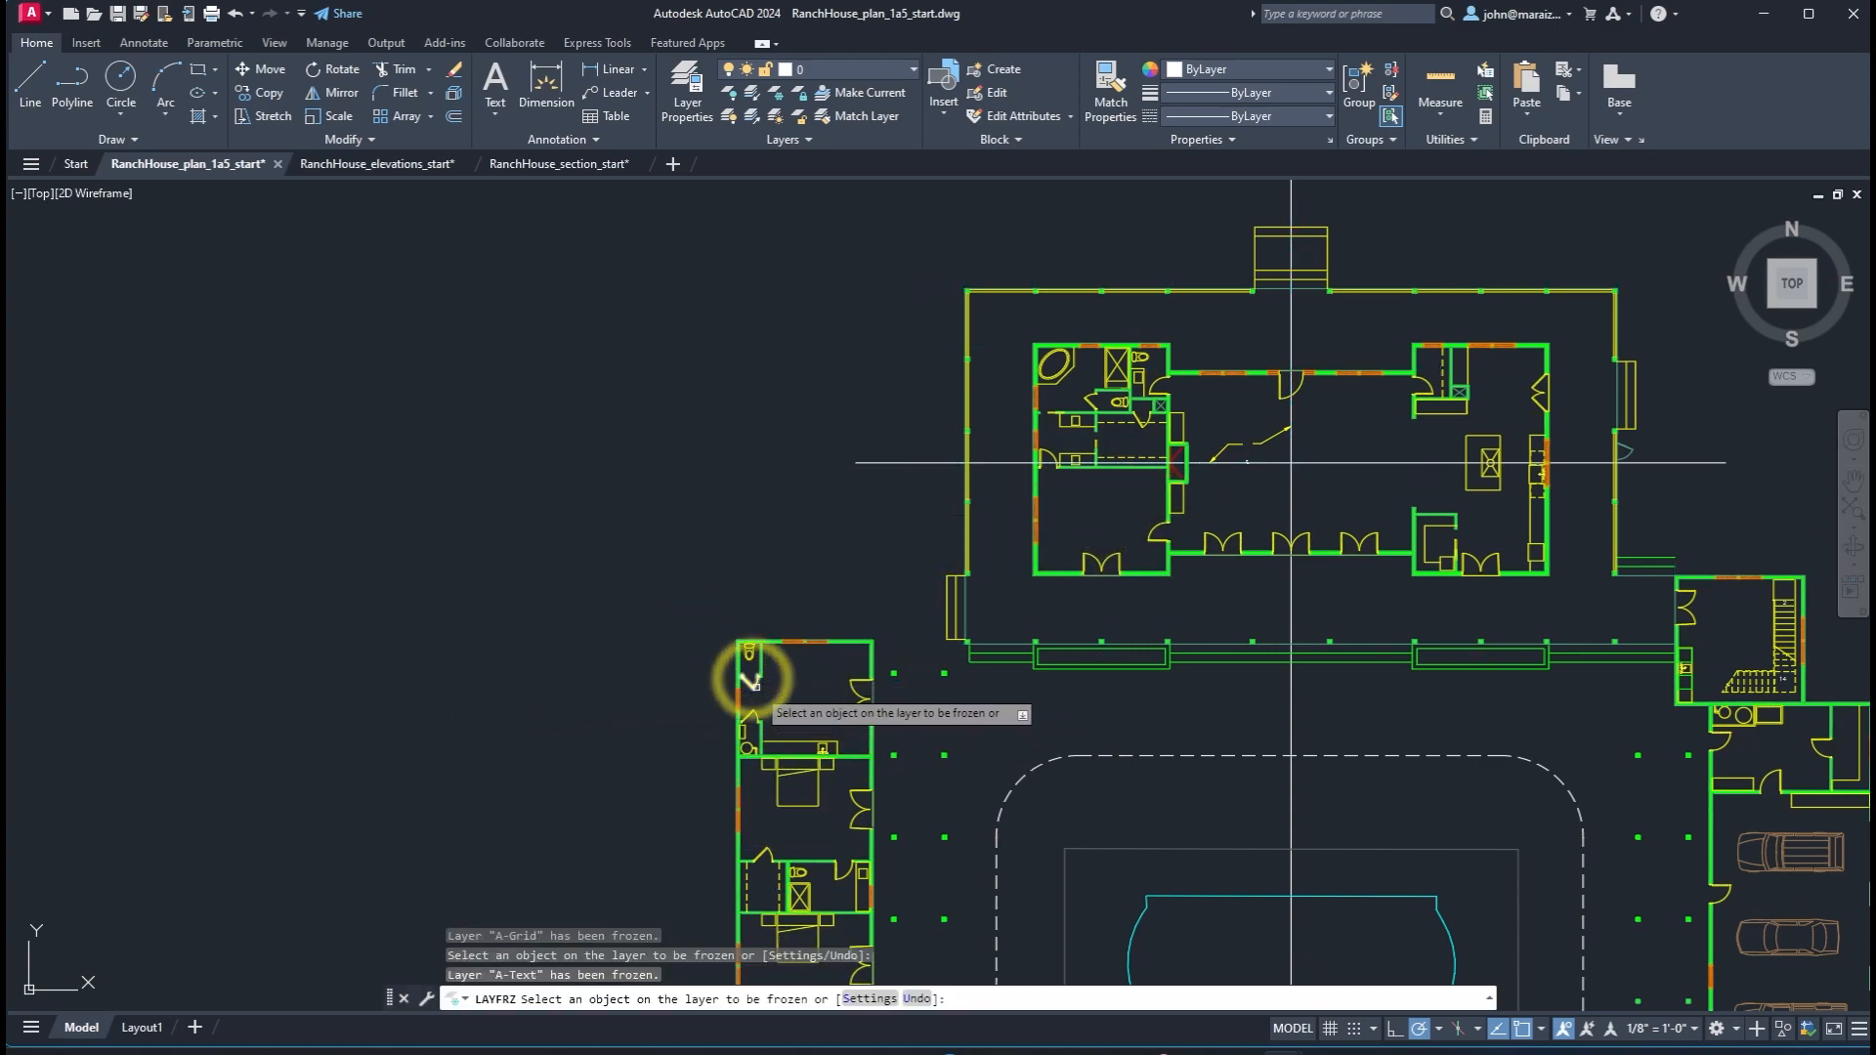
Freeze the A-Casework-Lower and A-Furniture layers, plus the layers of the great room leader line and the pantry shelving
left_click(751, 657)
left_click(804, 772)
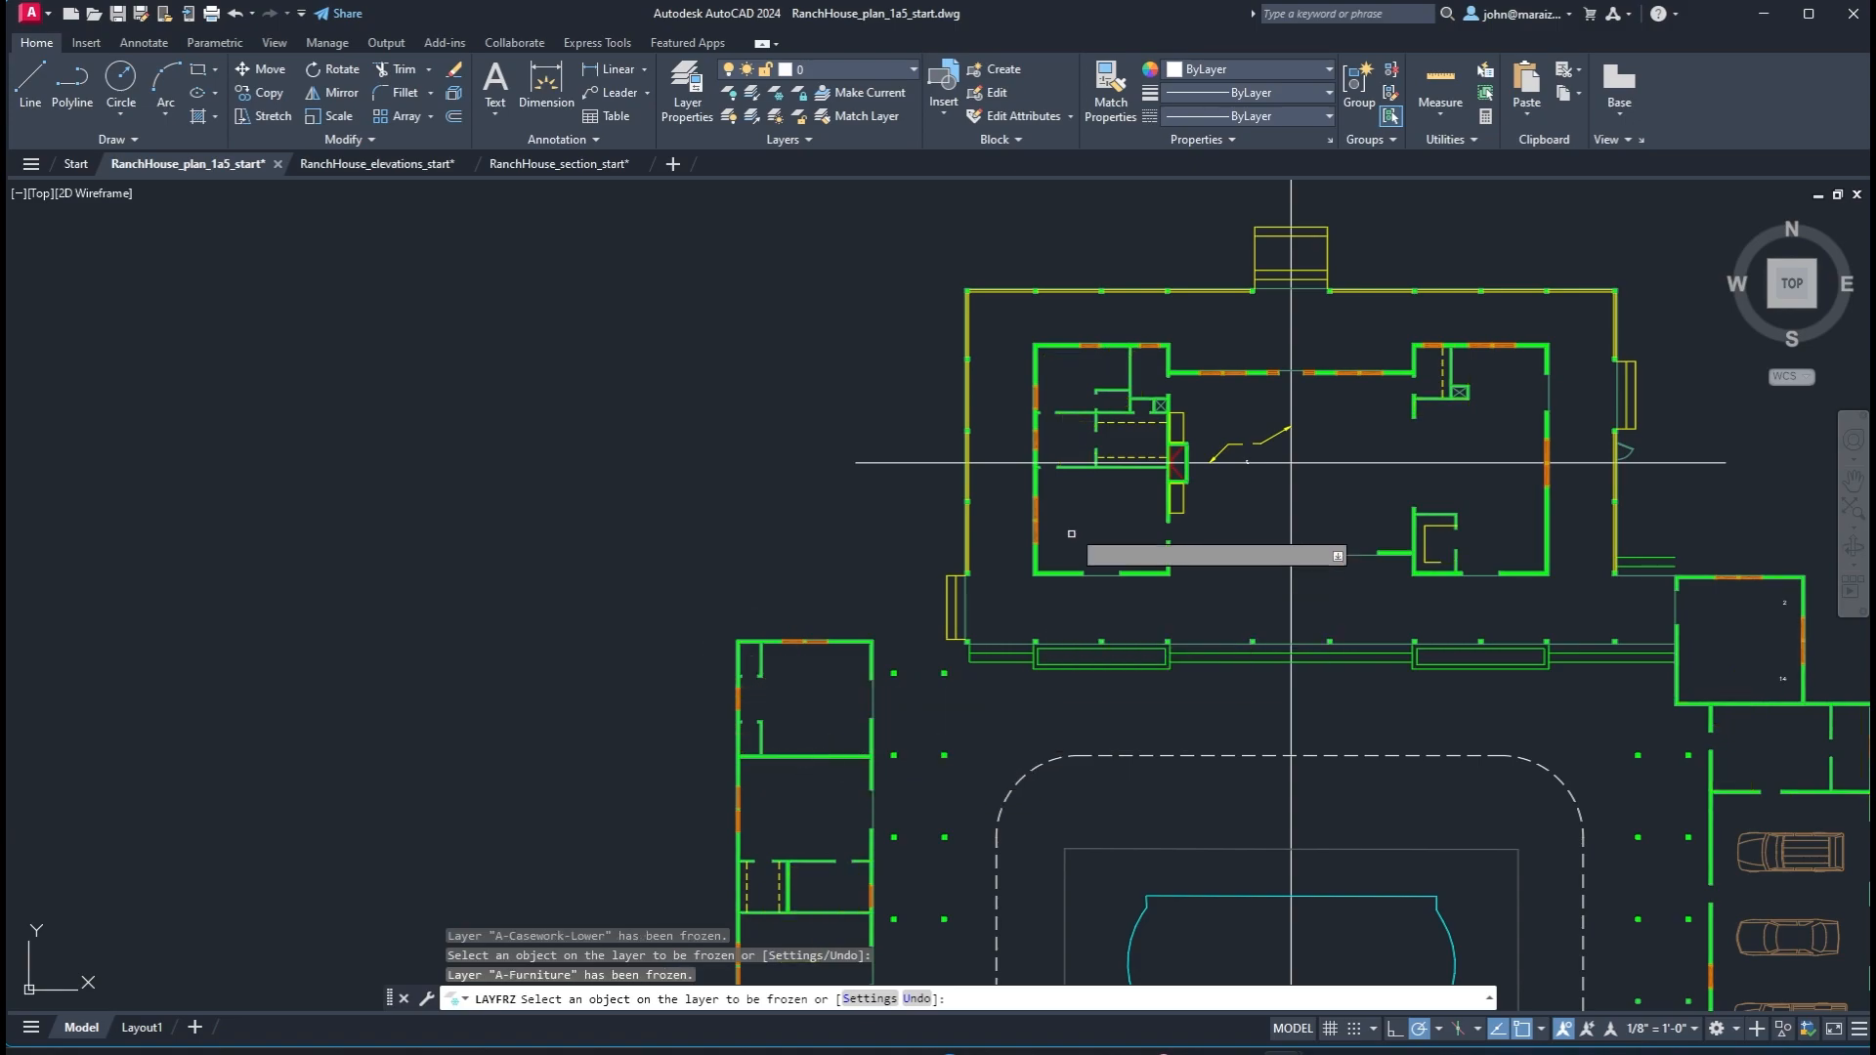
left_click(1135, 462)
left_click(1273, 434)
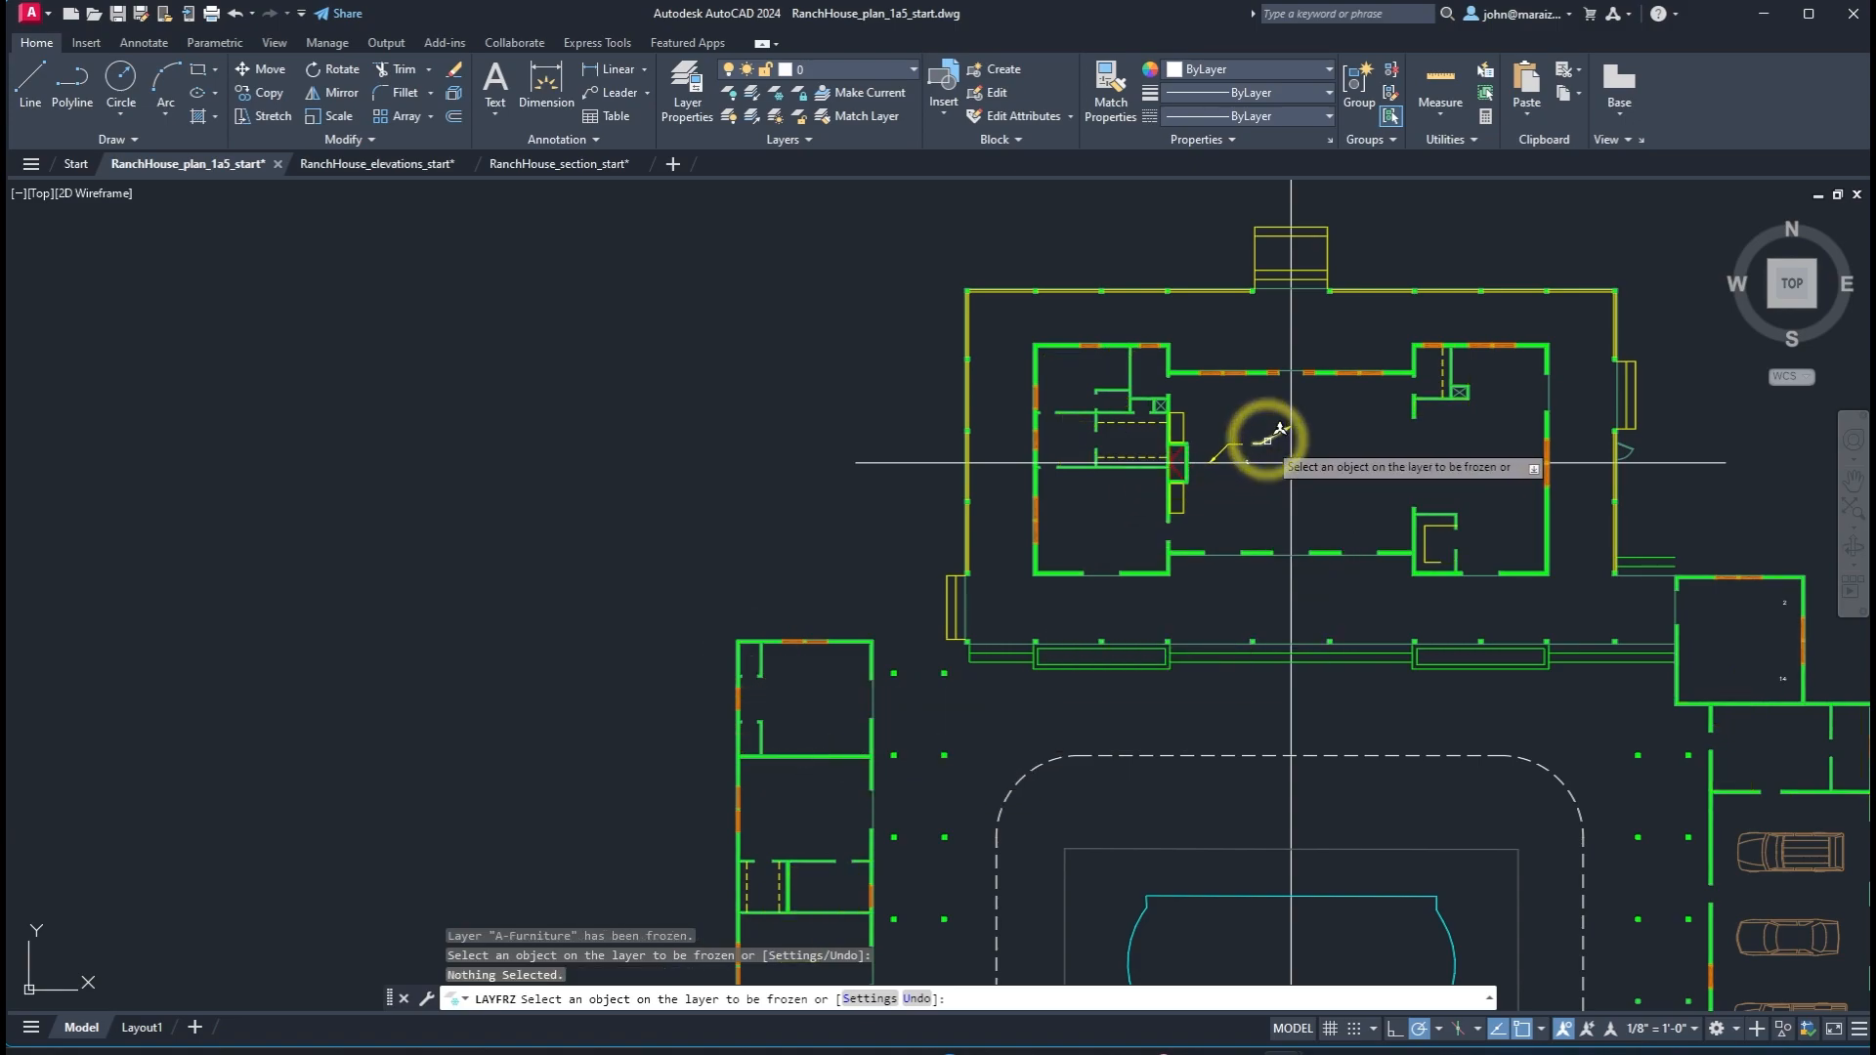
left_click(1434, 529)
mouse_move(1493, 619)
middle_mouse_down()
mouse_move(1369, 620)
mouse_move(926, 423)
middle_mouse_up()
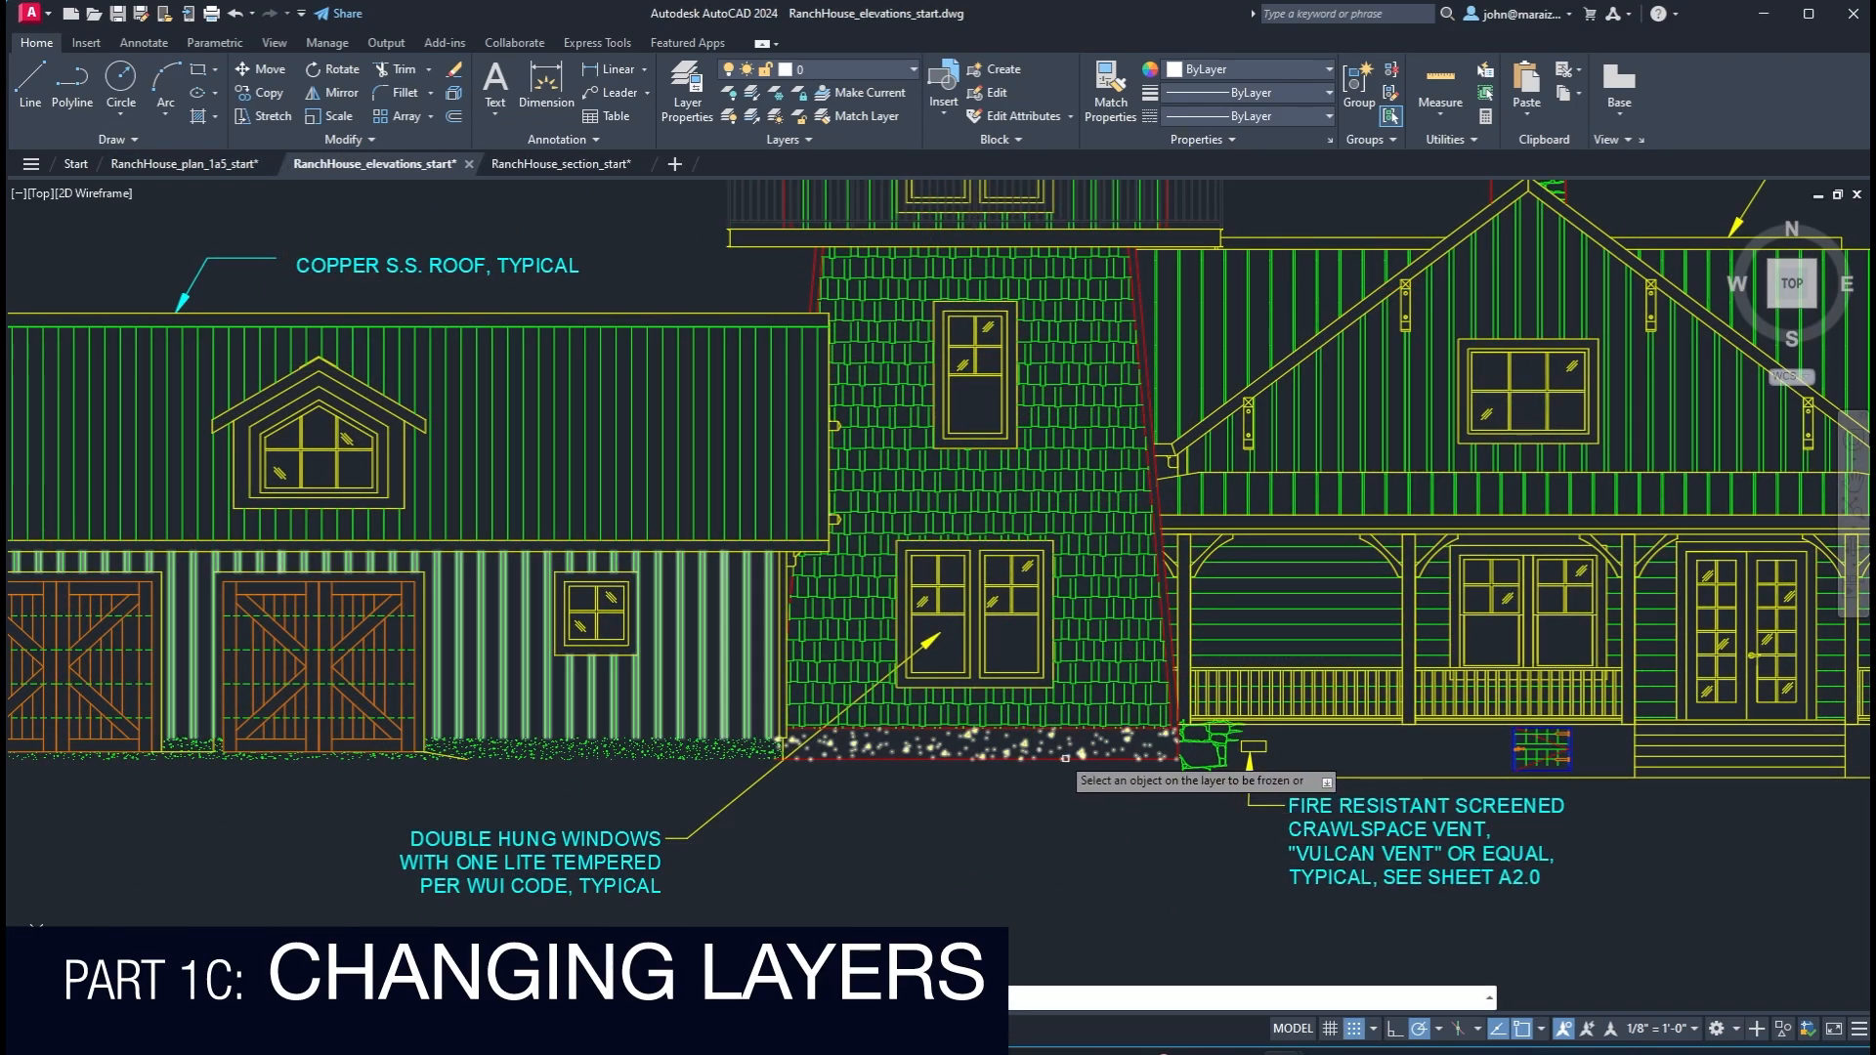
Try to freeze the layer of the speckled hatch along the tower's base in the elevation, and undo it
left_click(900, 743)
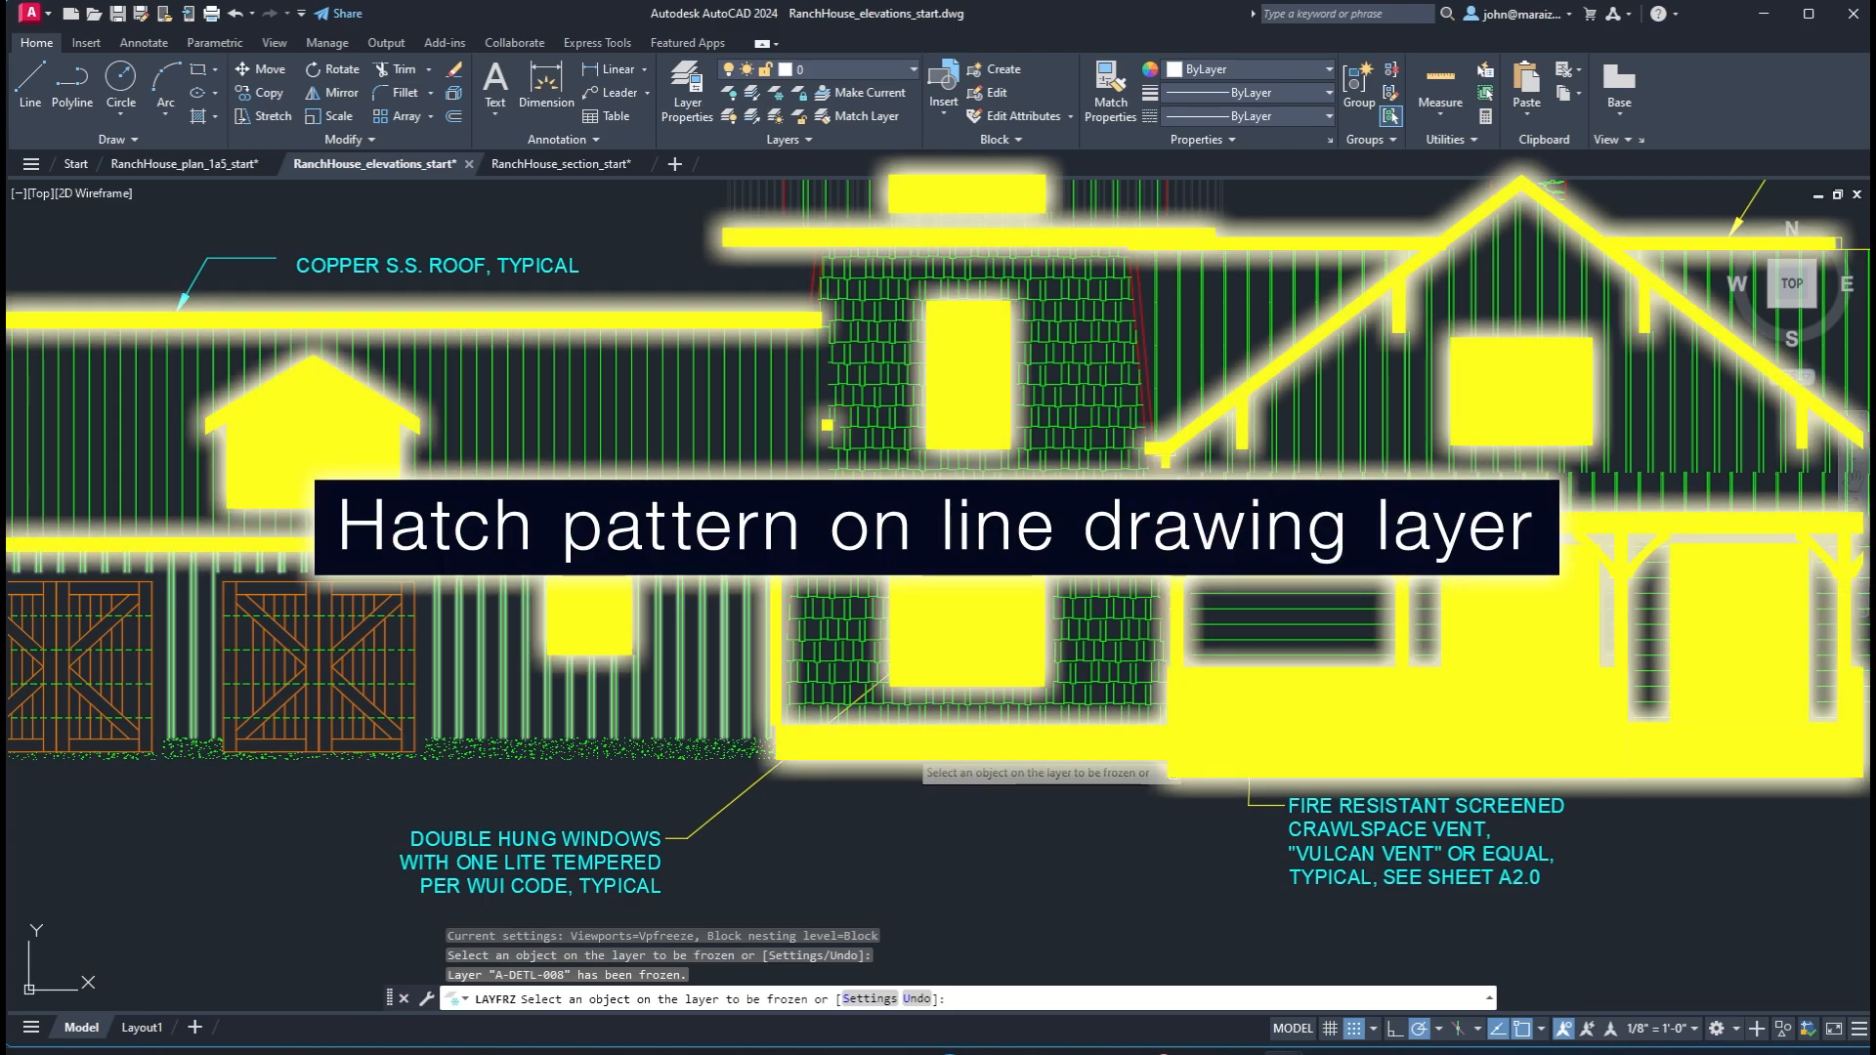
key("Return")
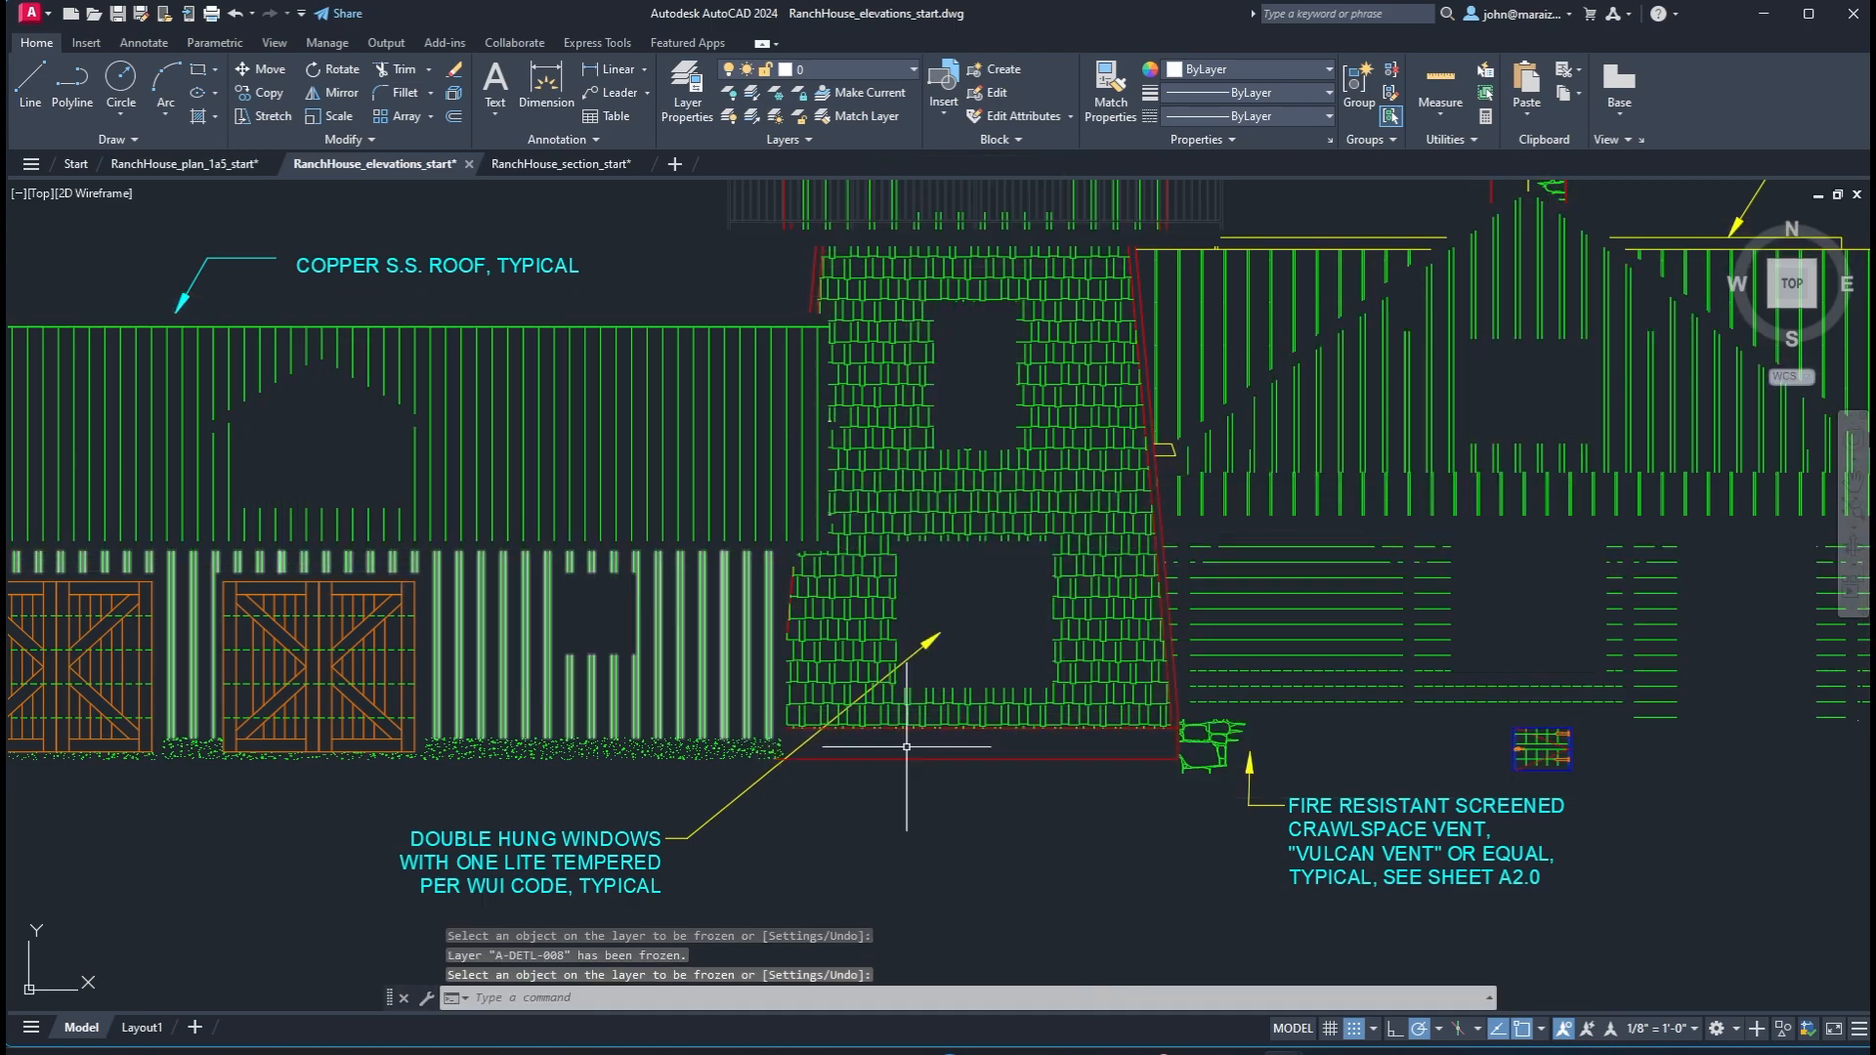
key("ctrl+z")
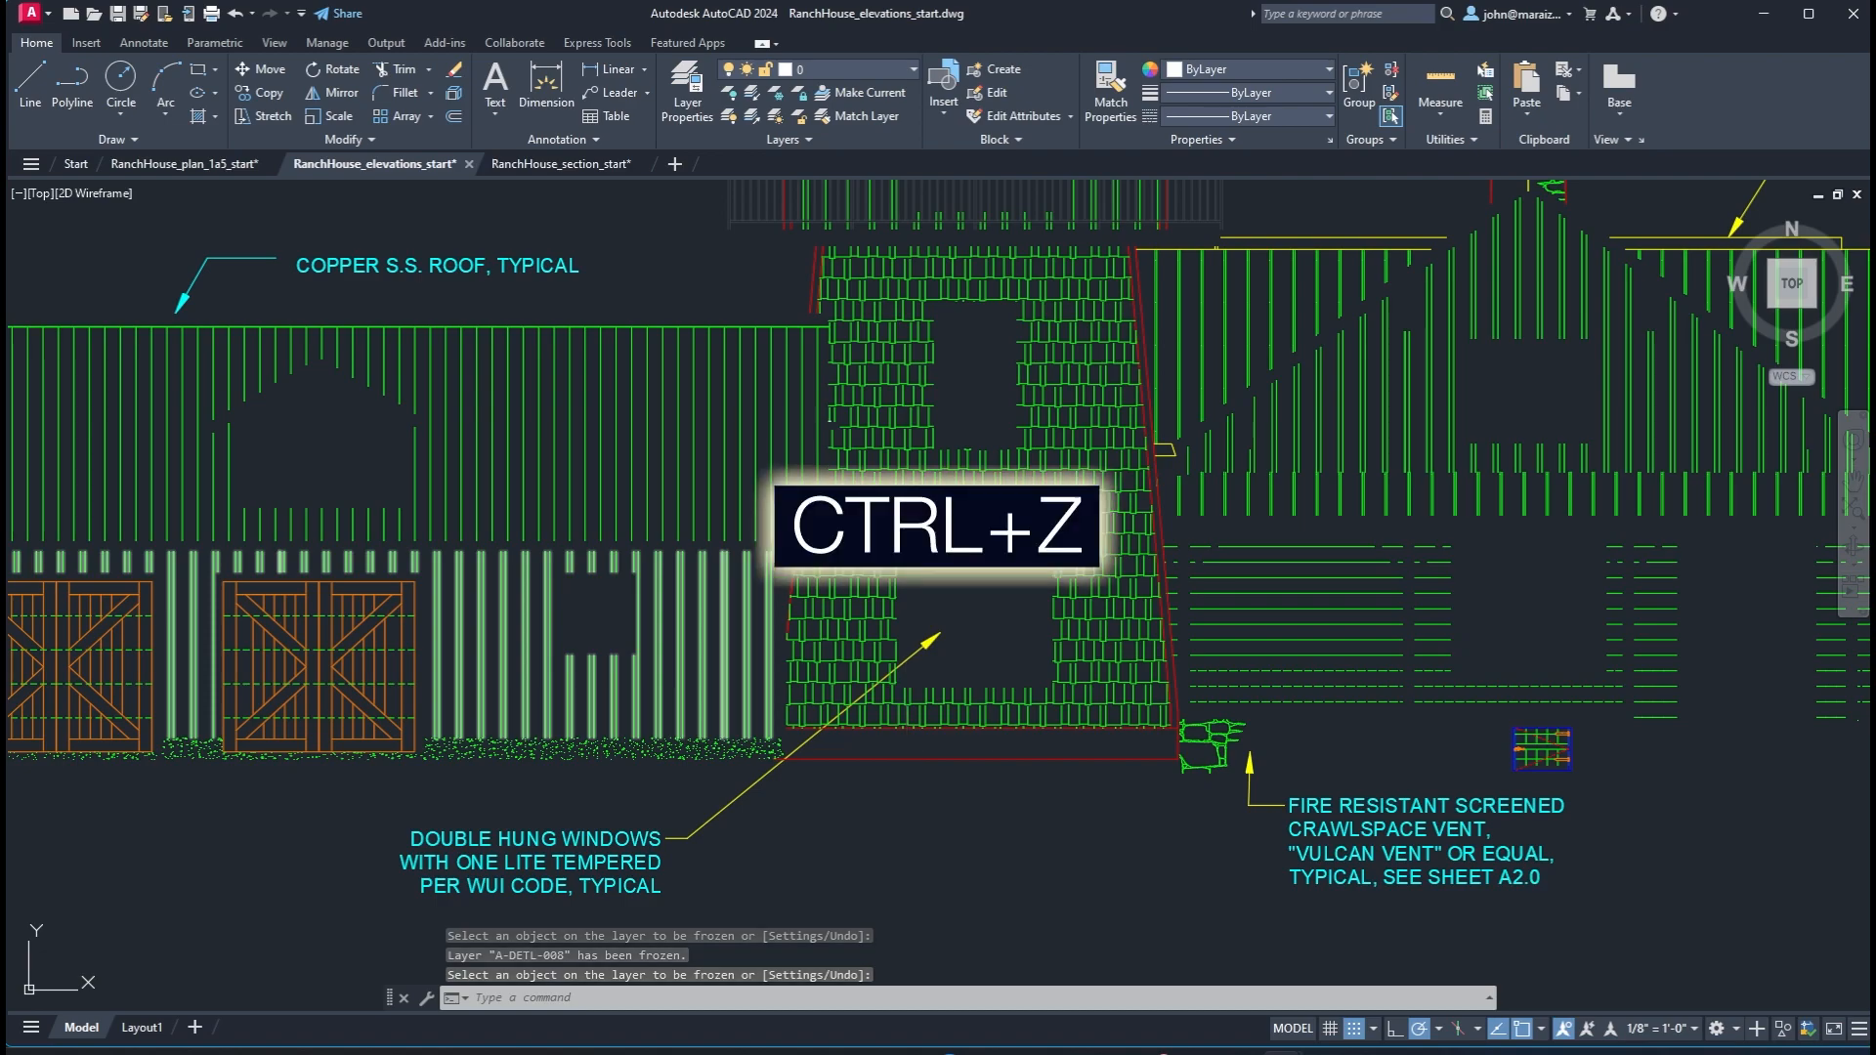
Use Quick Select to select every Hatch object in the entire elevations drawing
type("q")
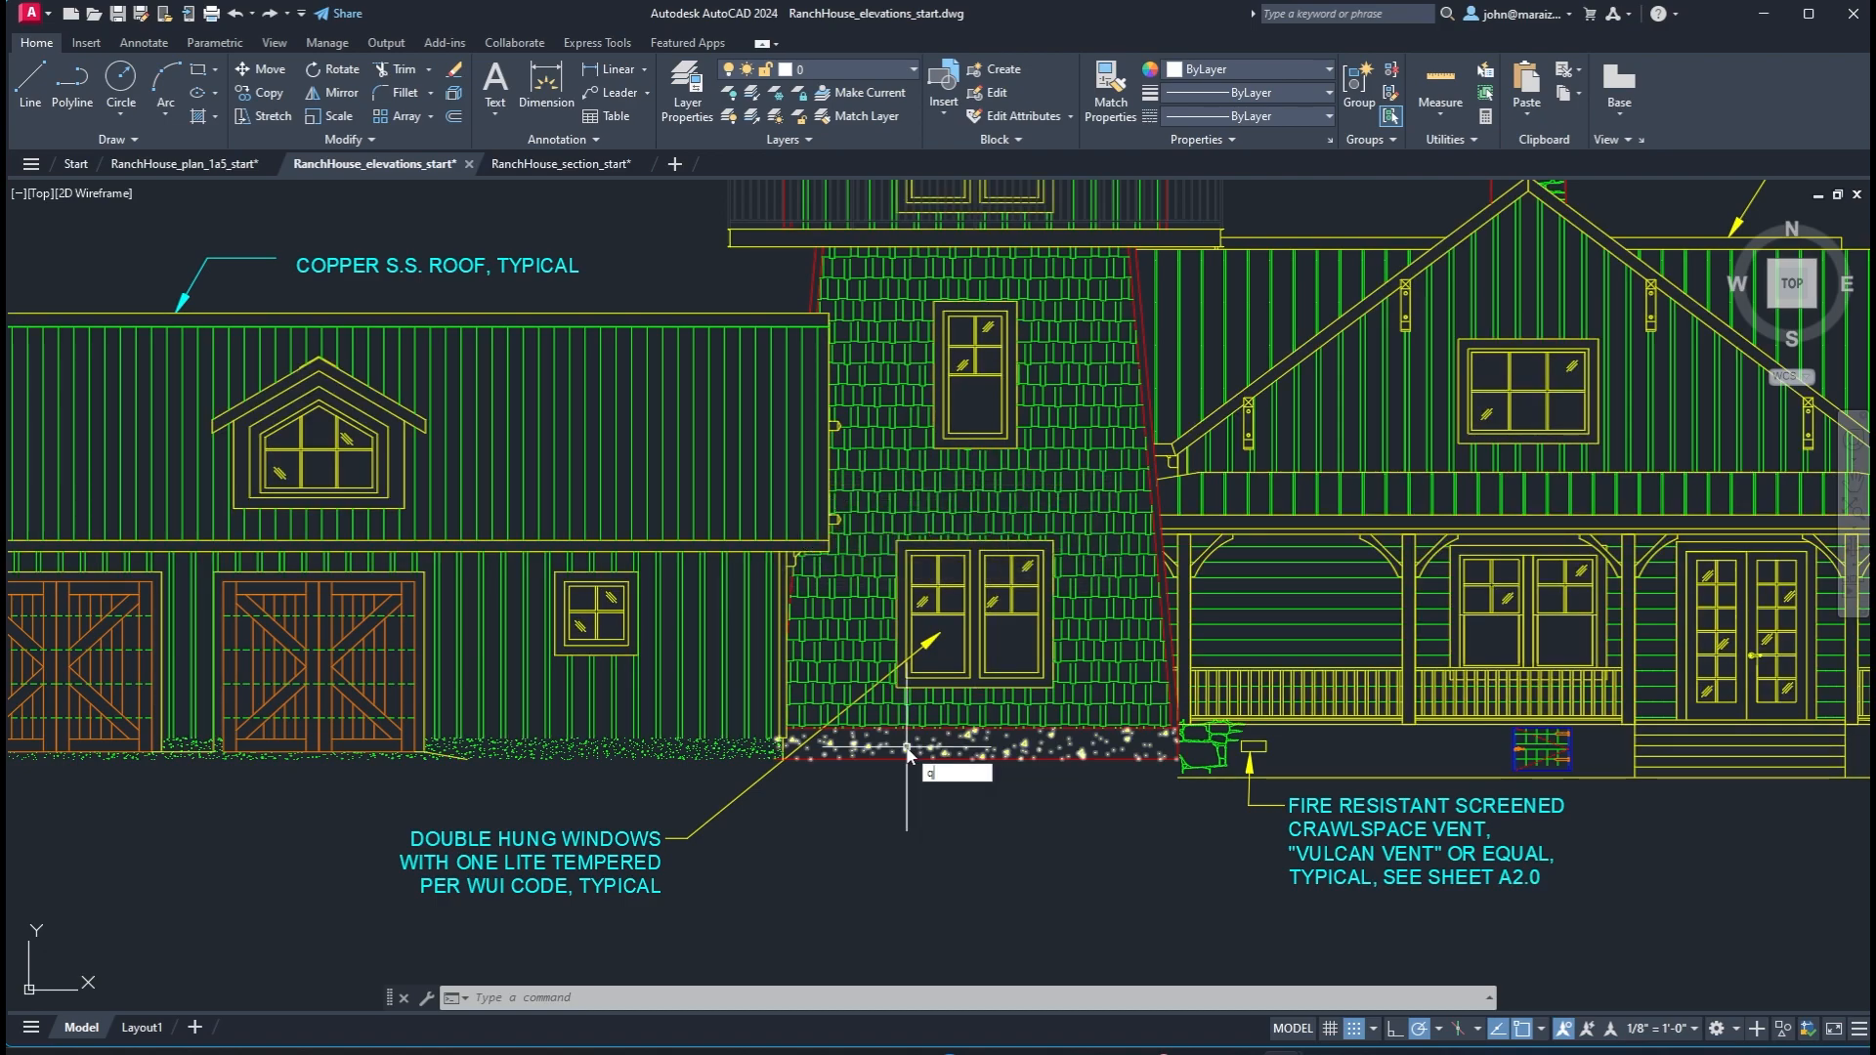
type("sel")
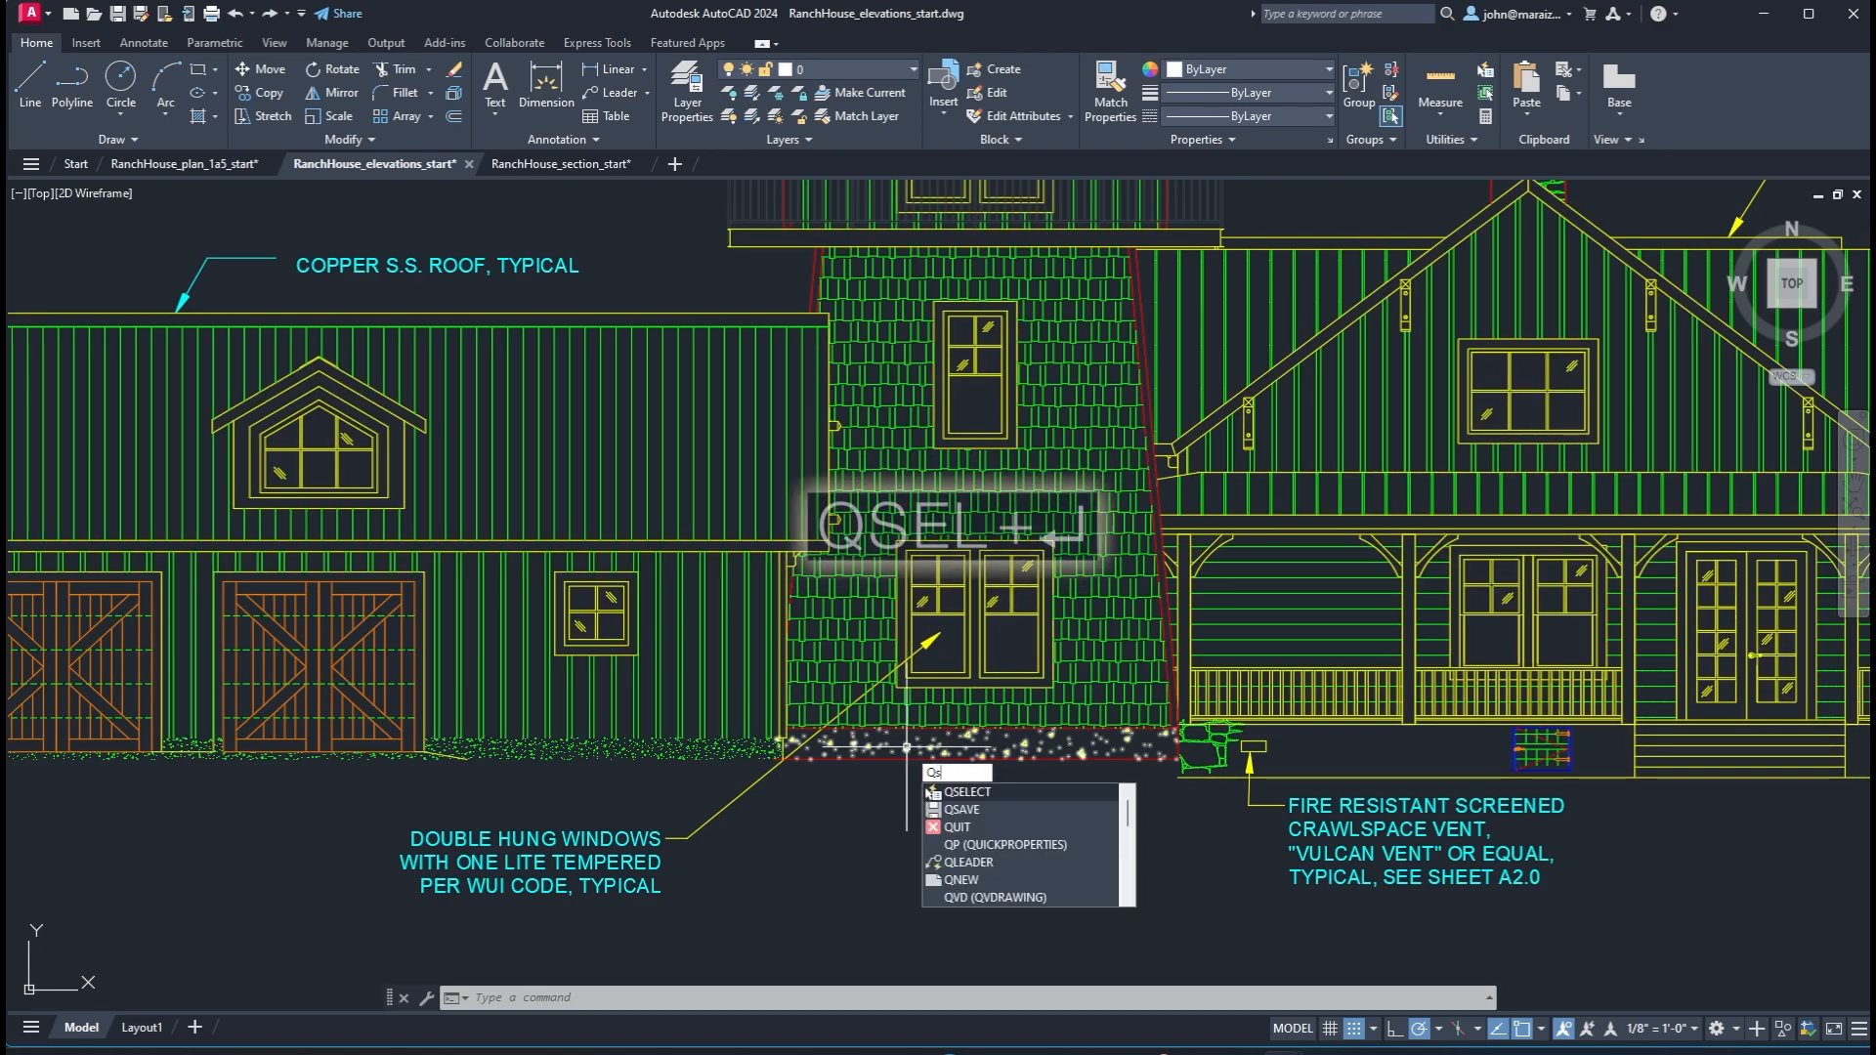
key("Return")
left_click(938, 369)
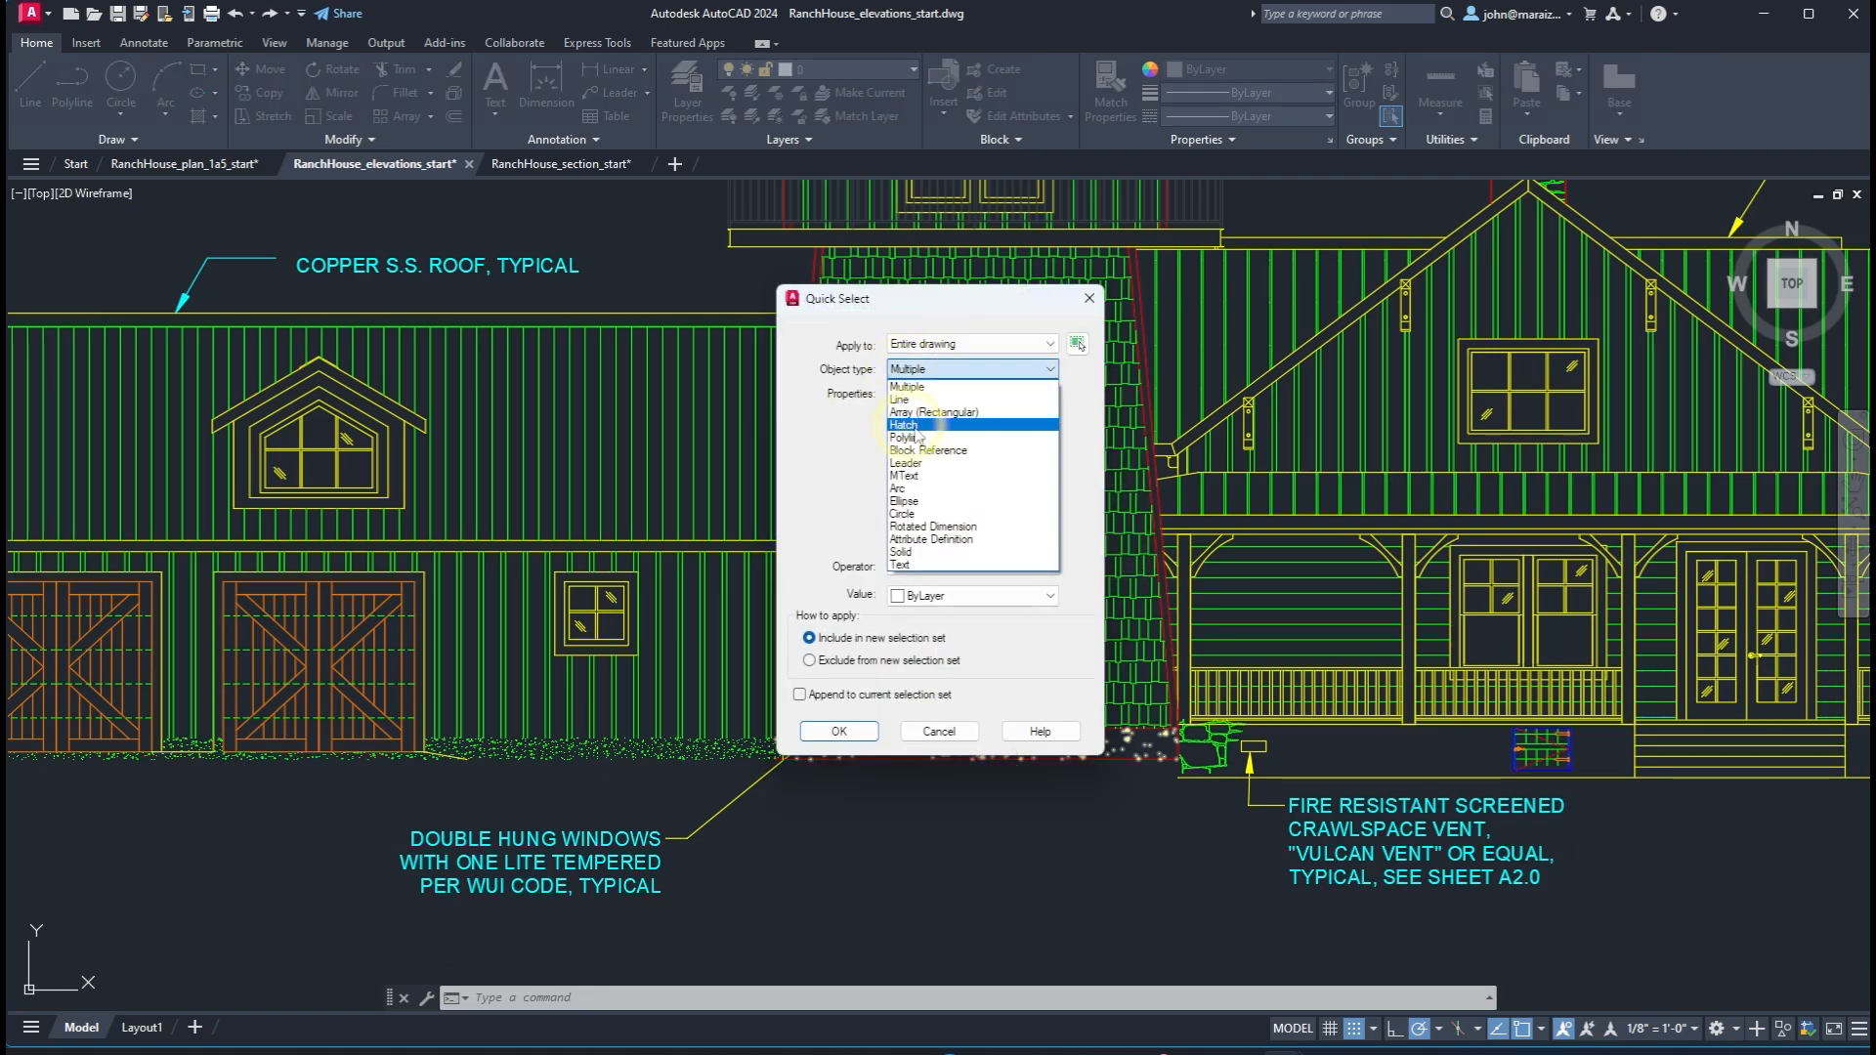
left_click(913, 426)
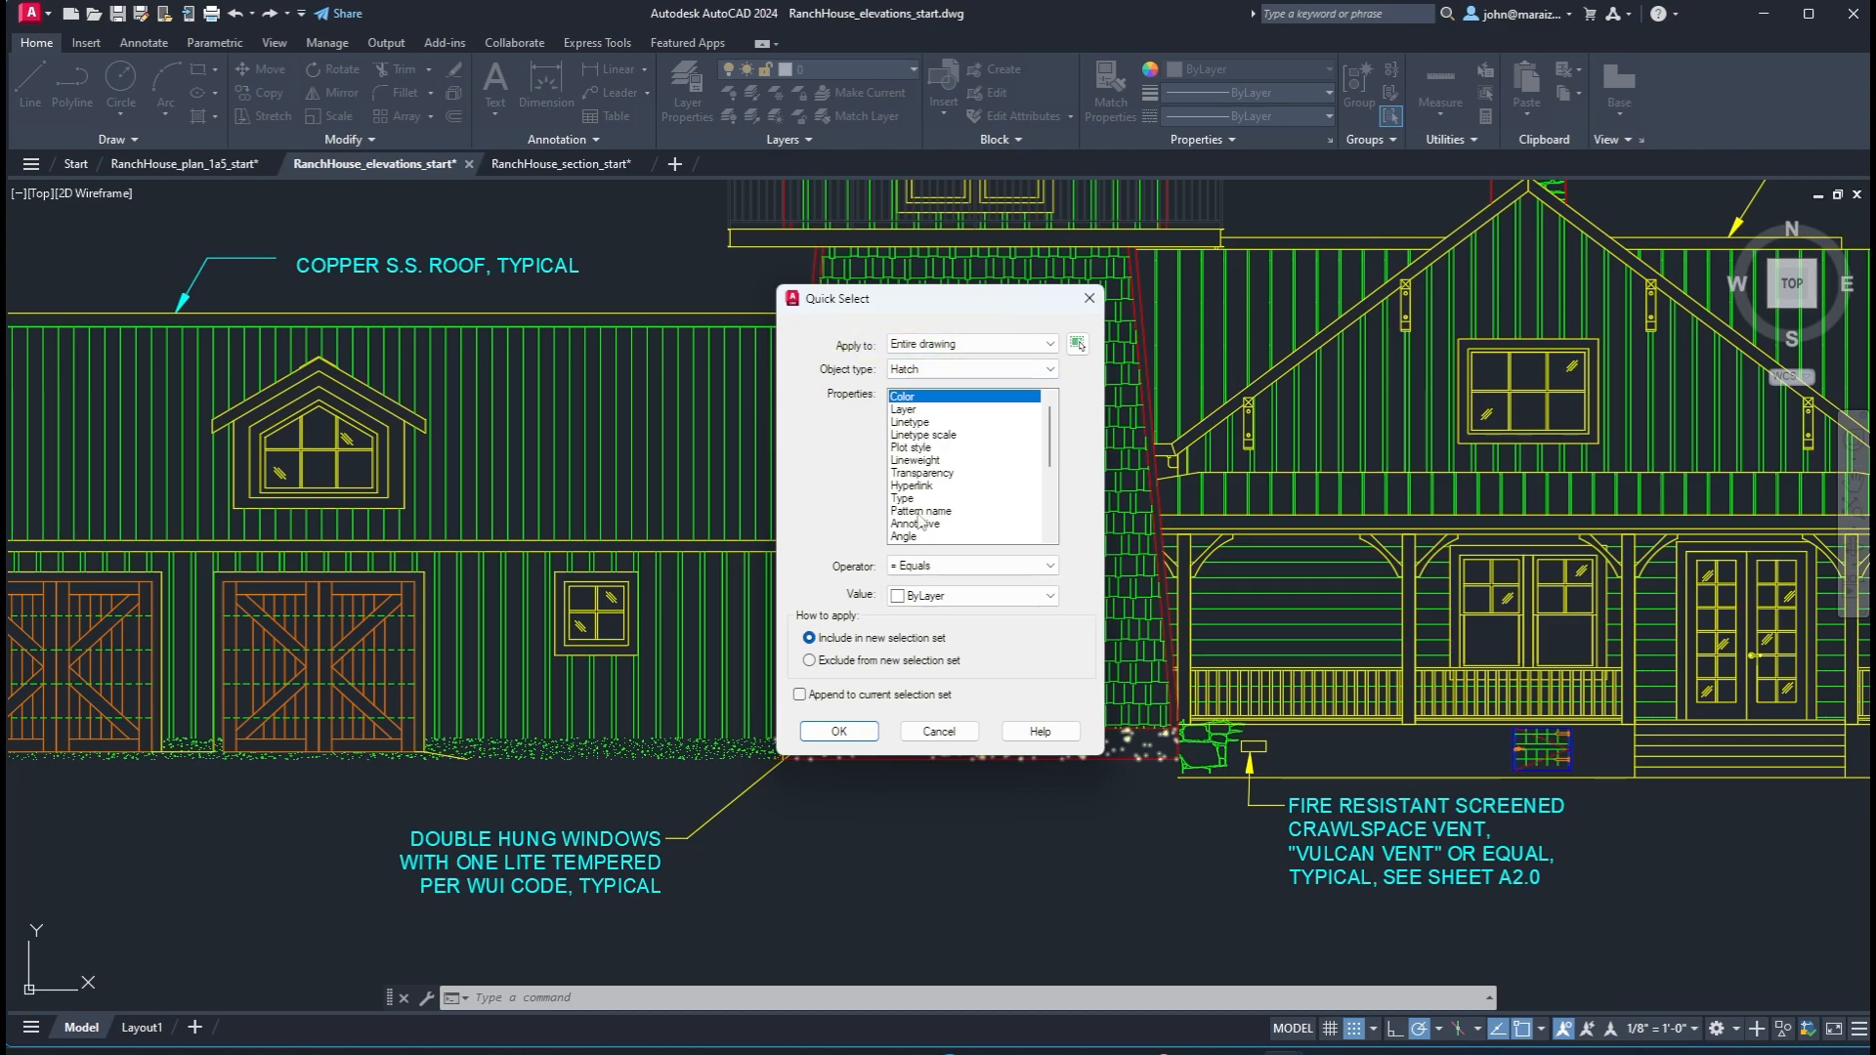
left_click(838, 731)
Change the layer of all selected hatches to A-DETL-PATT in their properties and clear the selection
right_click(934, 829)
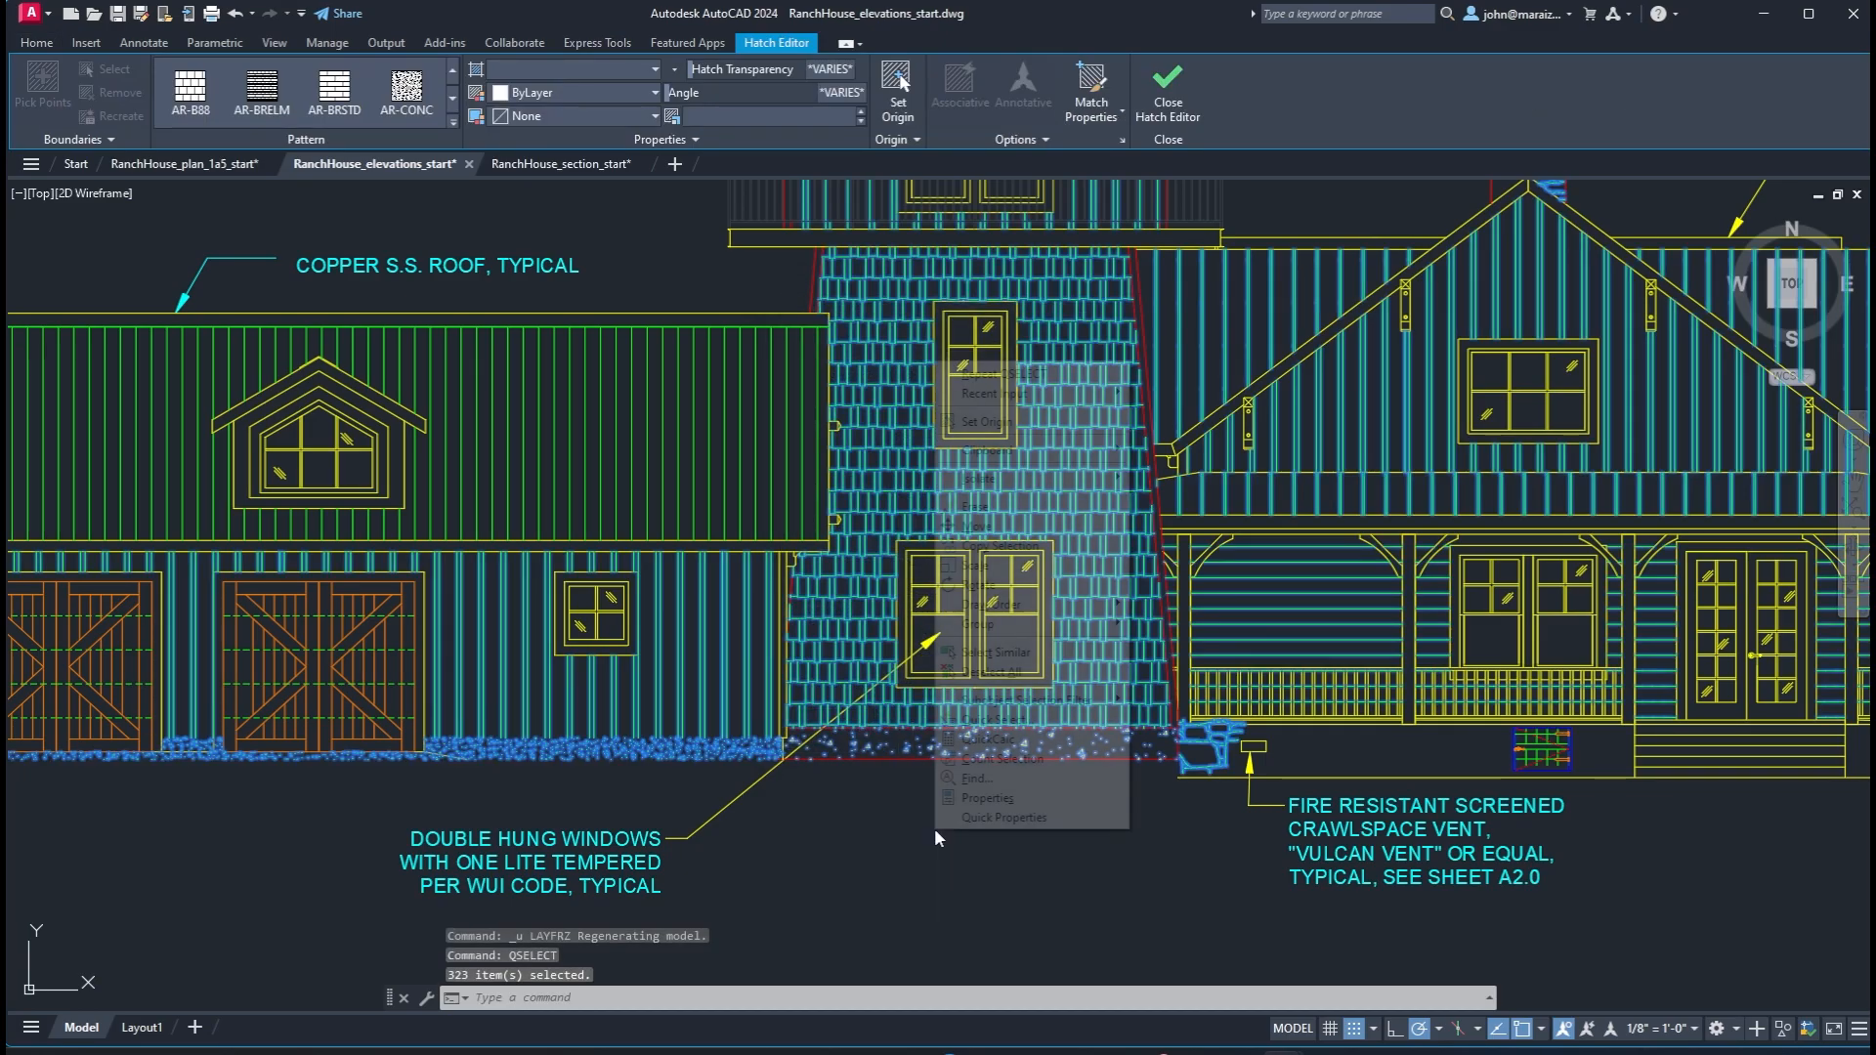
left_click(985, 798)
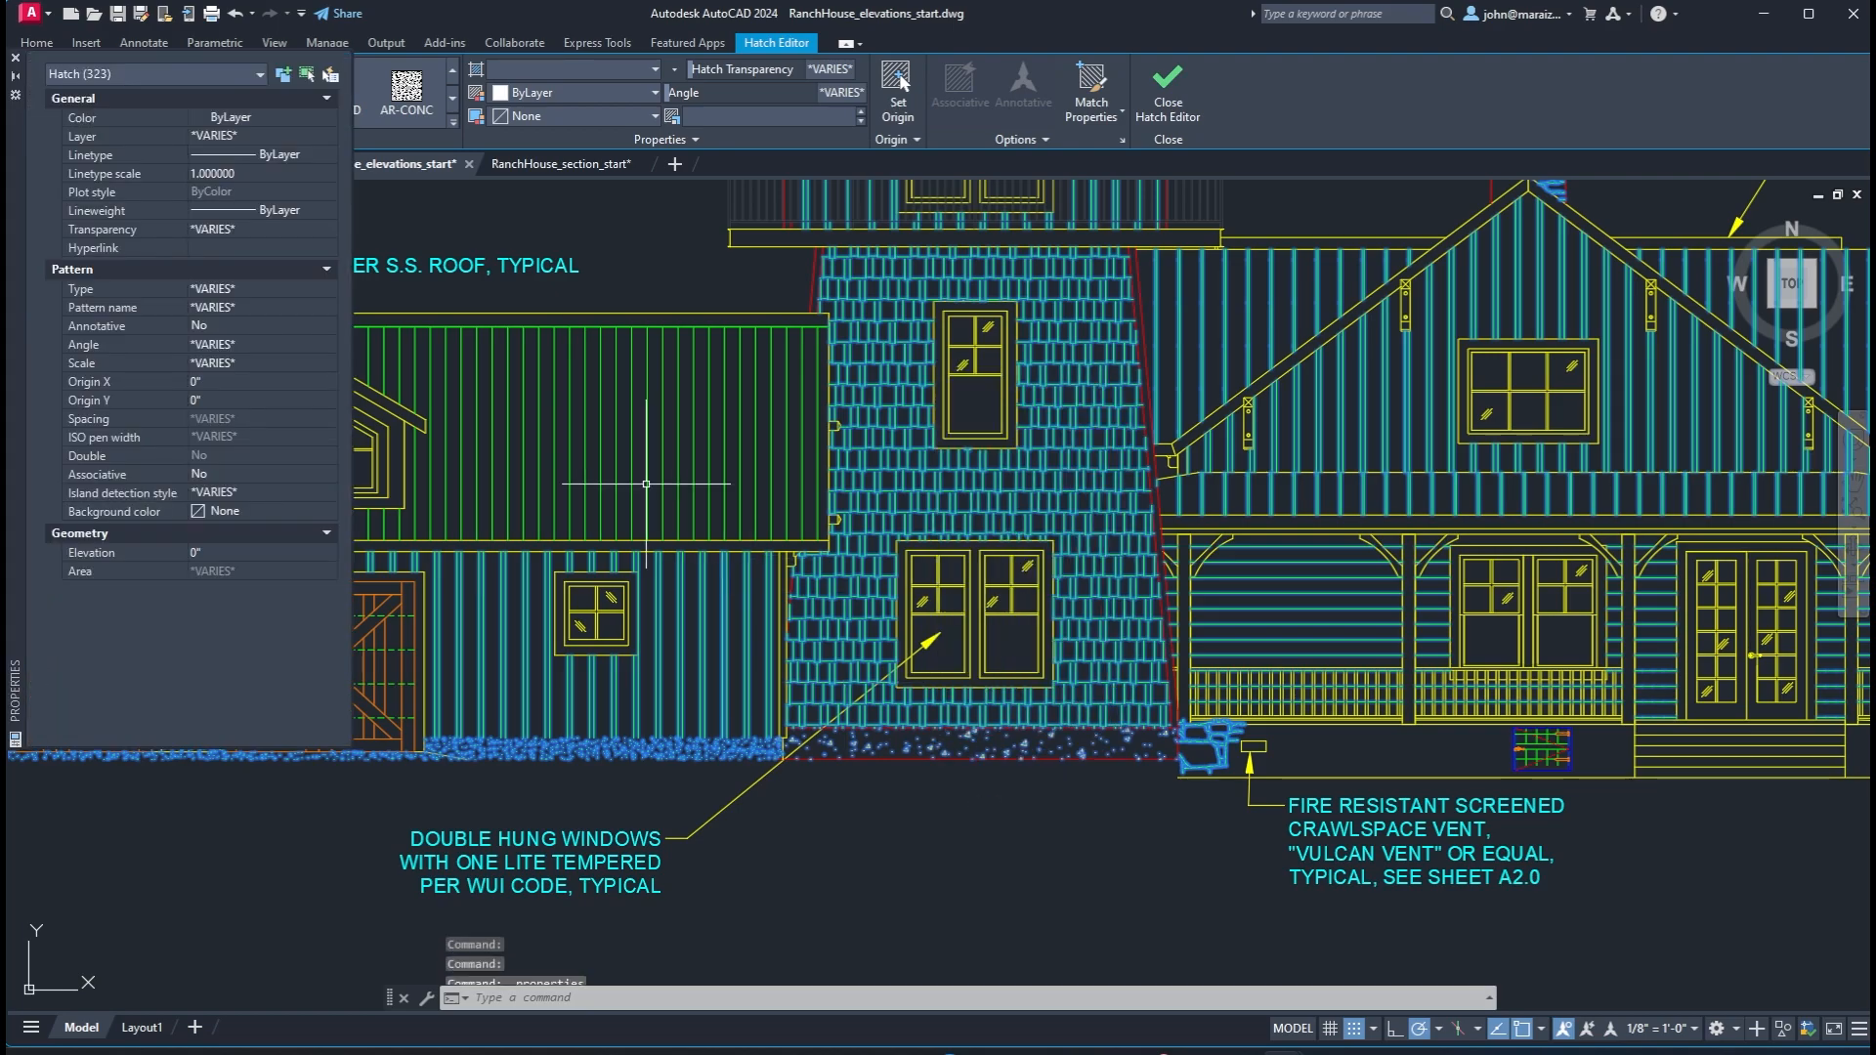
left_click(281, 137)
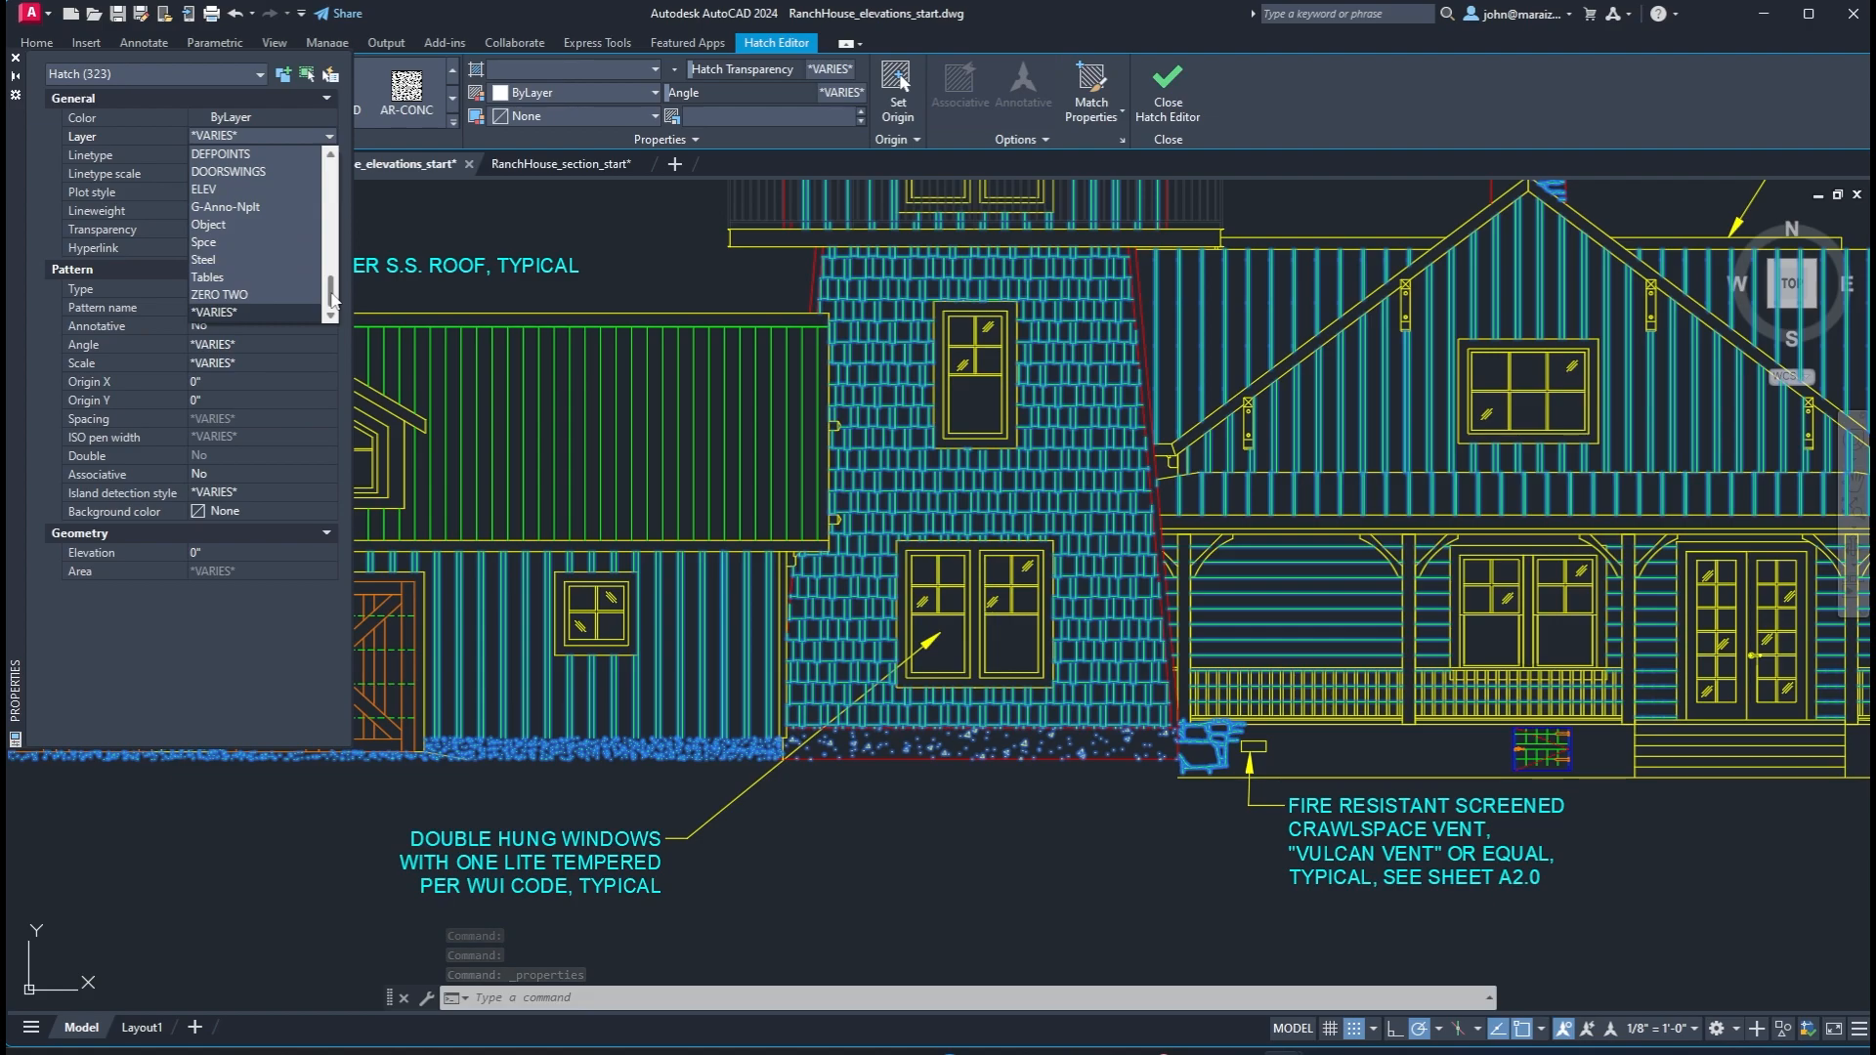
scroll(330, 262, "down", 2)
scroll(330, 262, "up", 3)
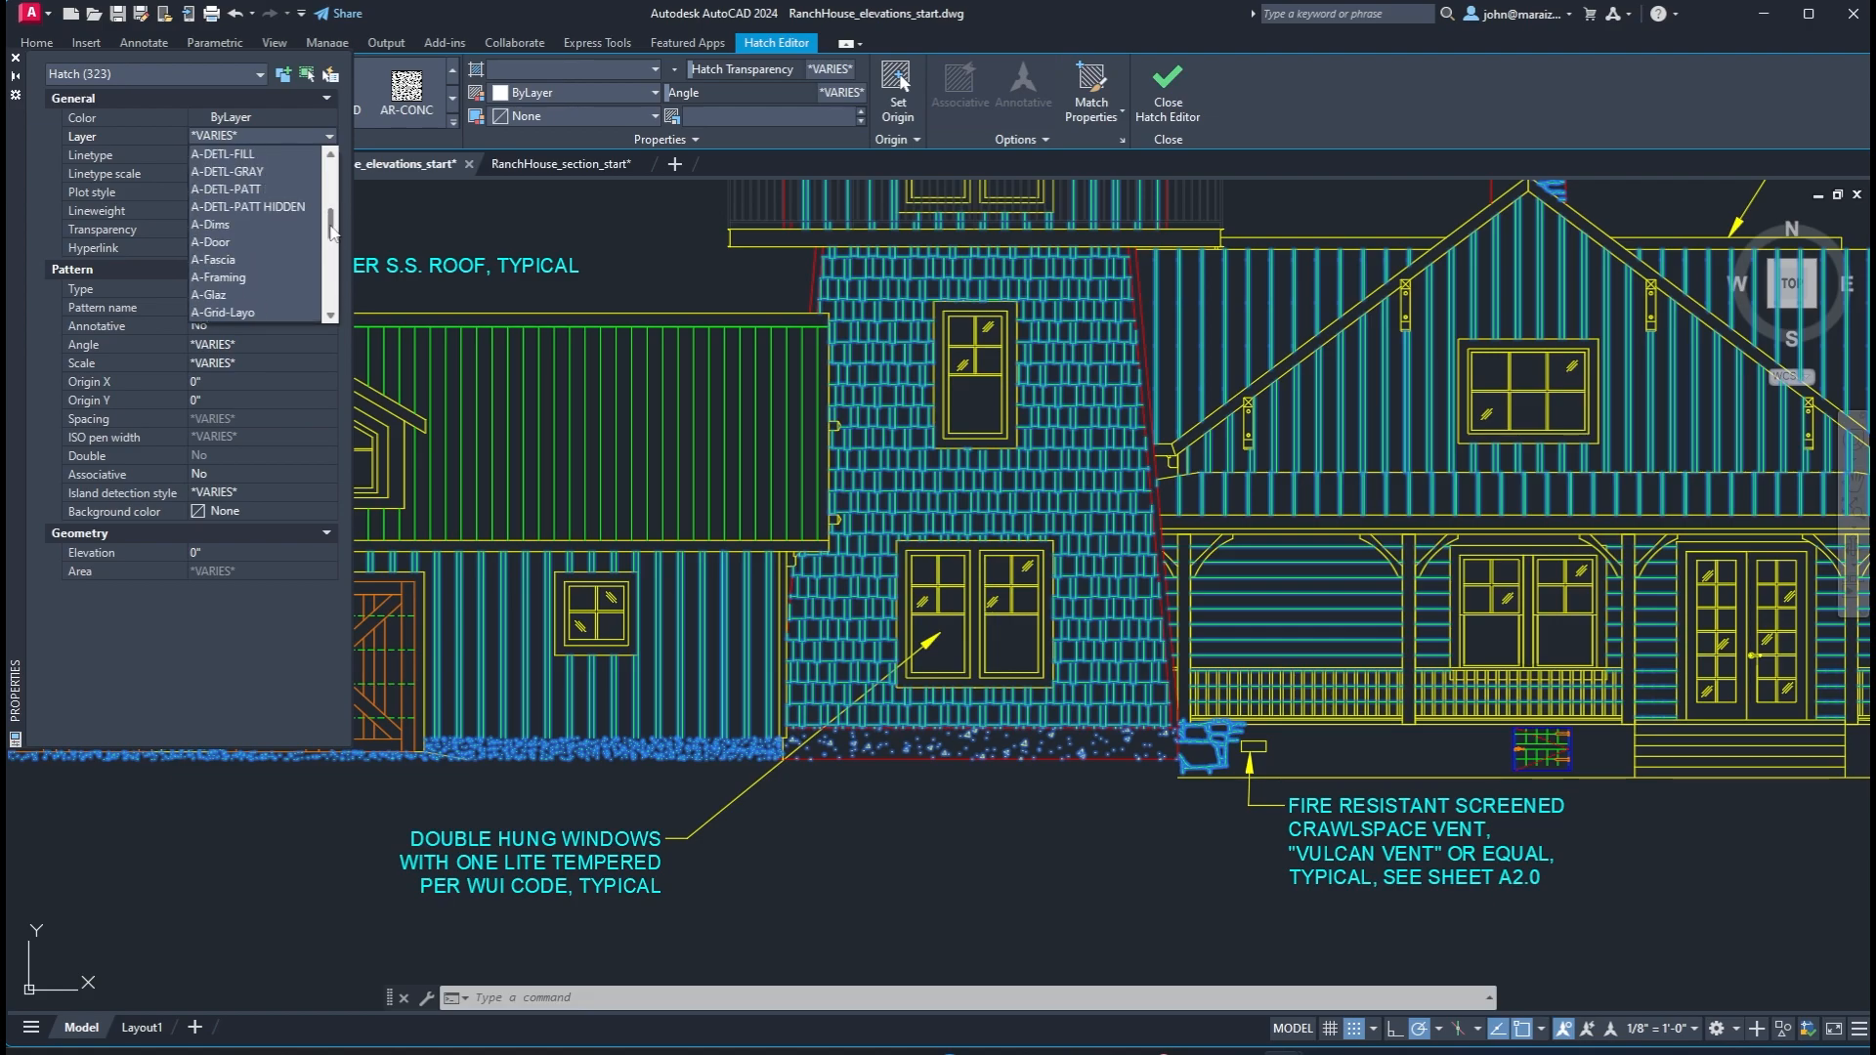
left_click(245, 190)
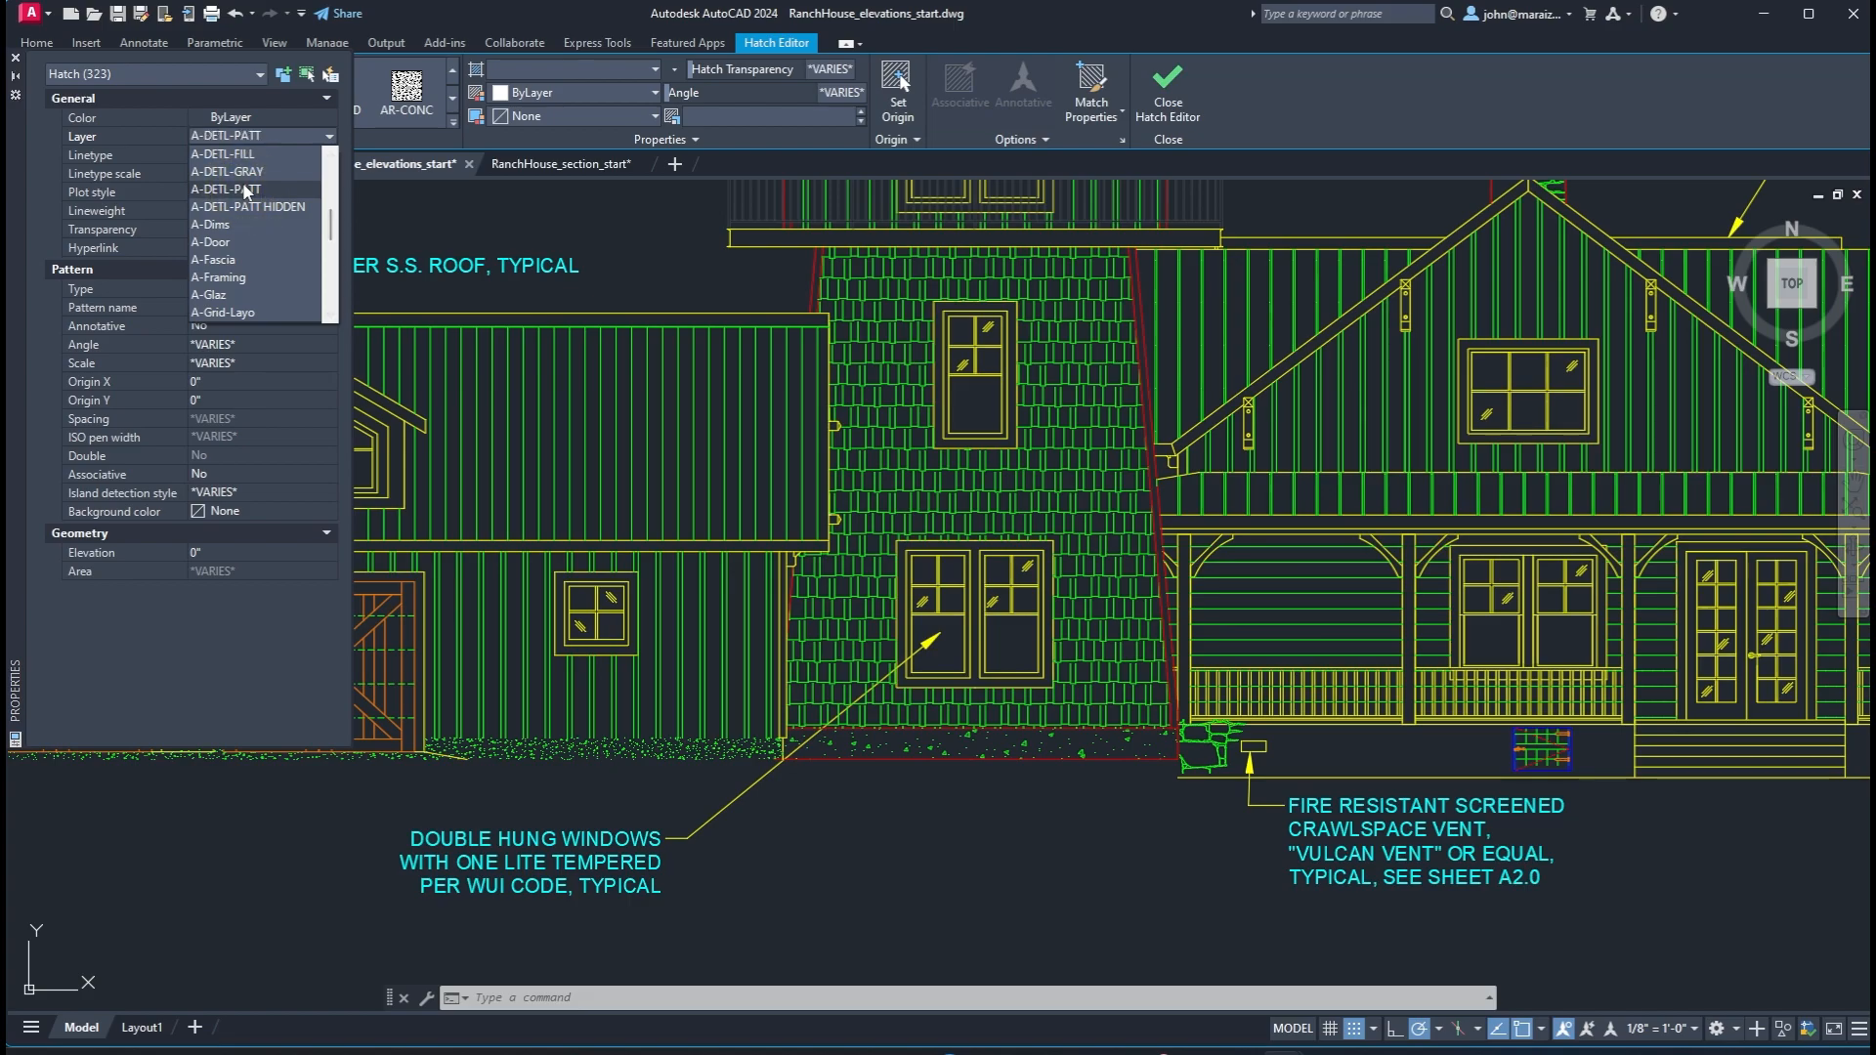
left_click(17, 61)
key("Escape")
Try to freeze the A-DETL-PATT layer with LAYFRZ, and undo the freeze
type("LAYFRZ")
key("Return")
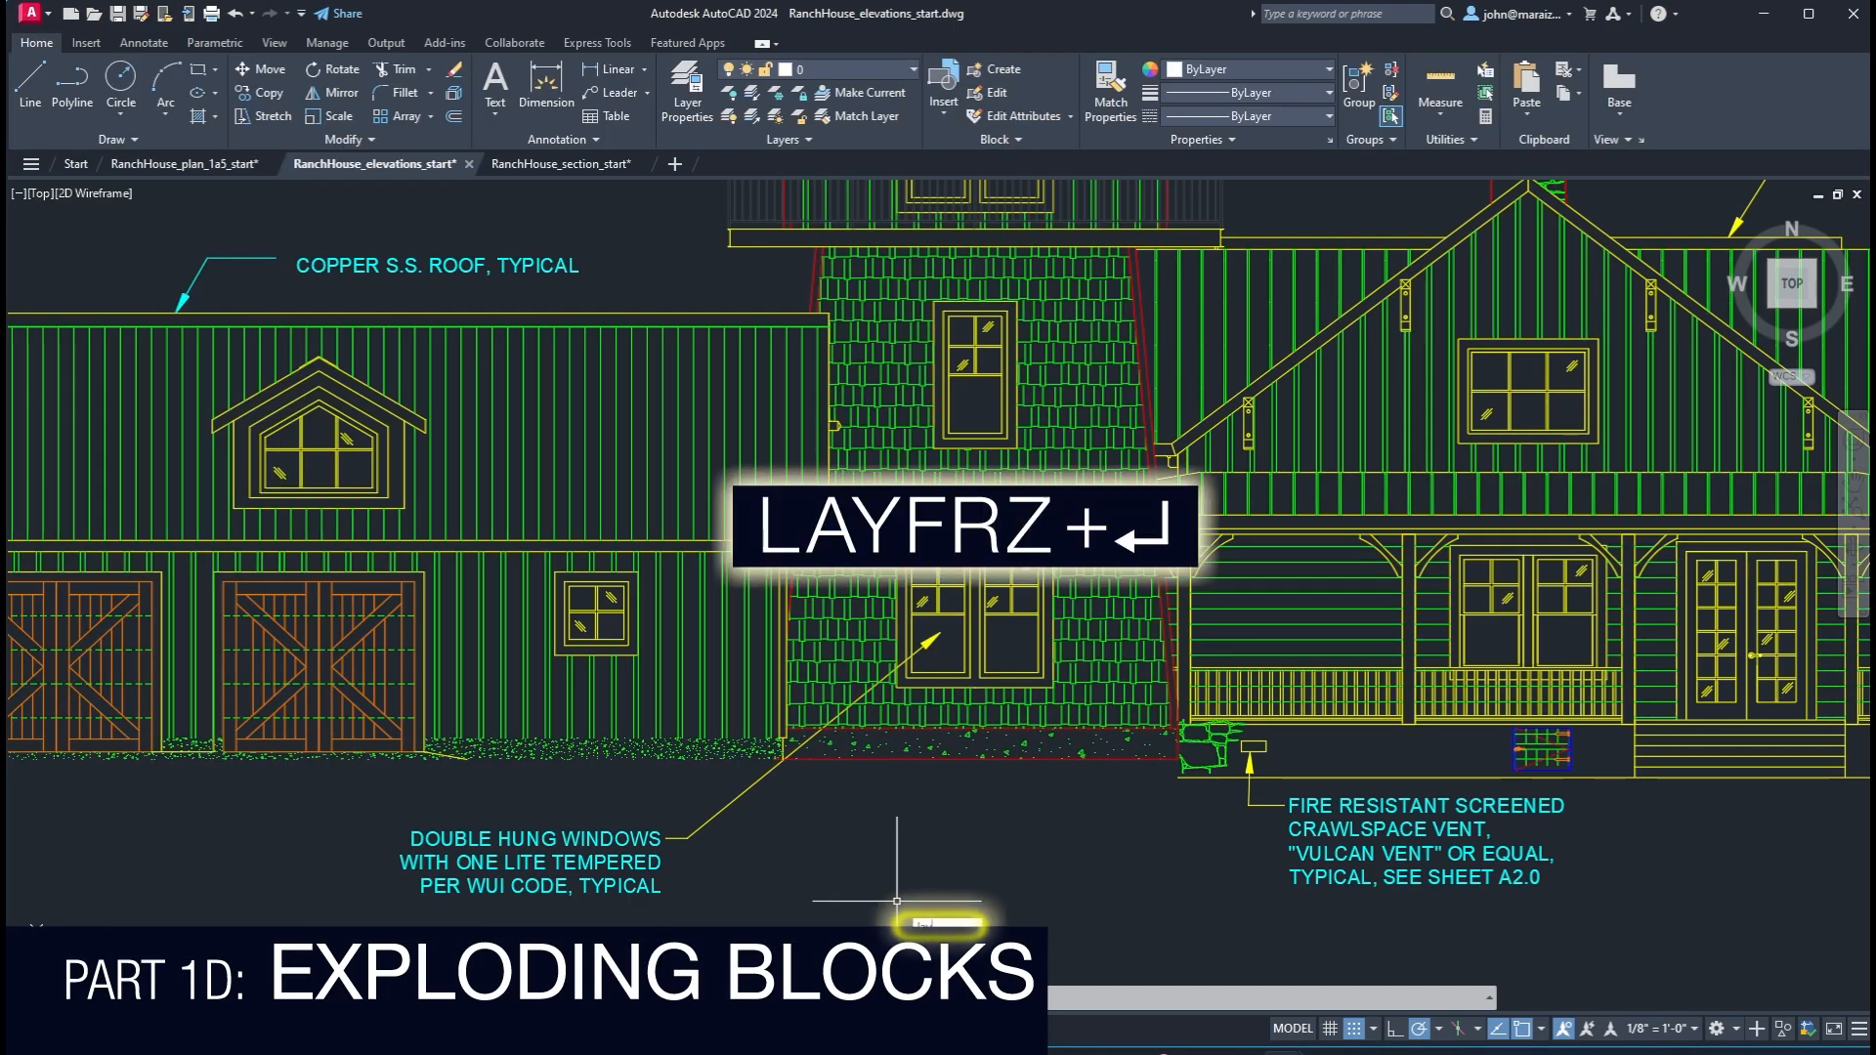
left_click(789, 203)
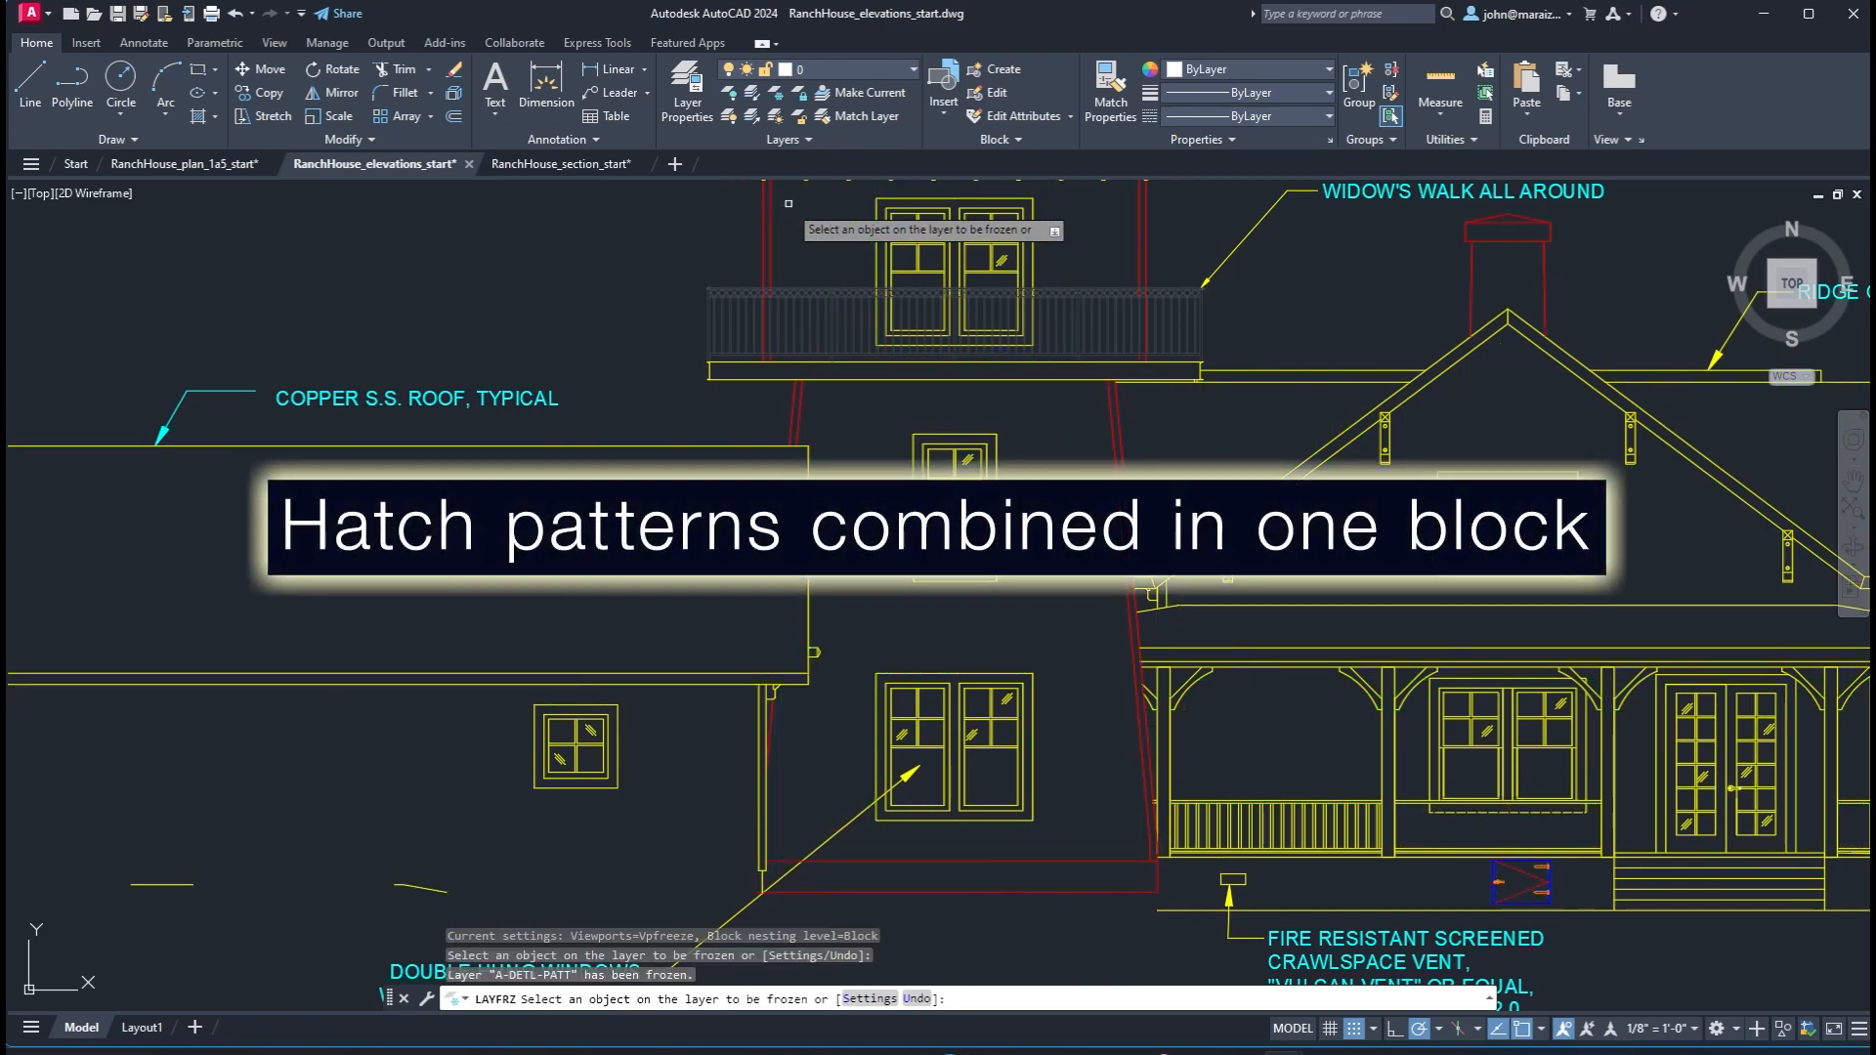
key("ctrl+z")
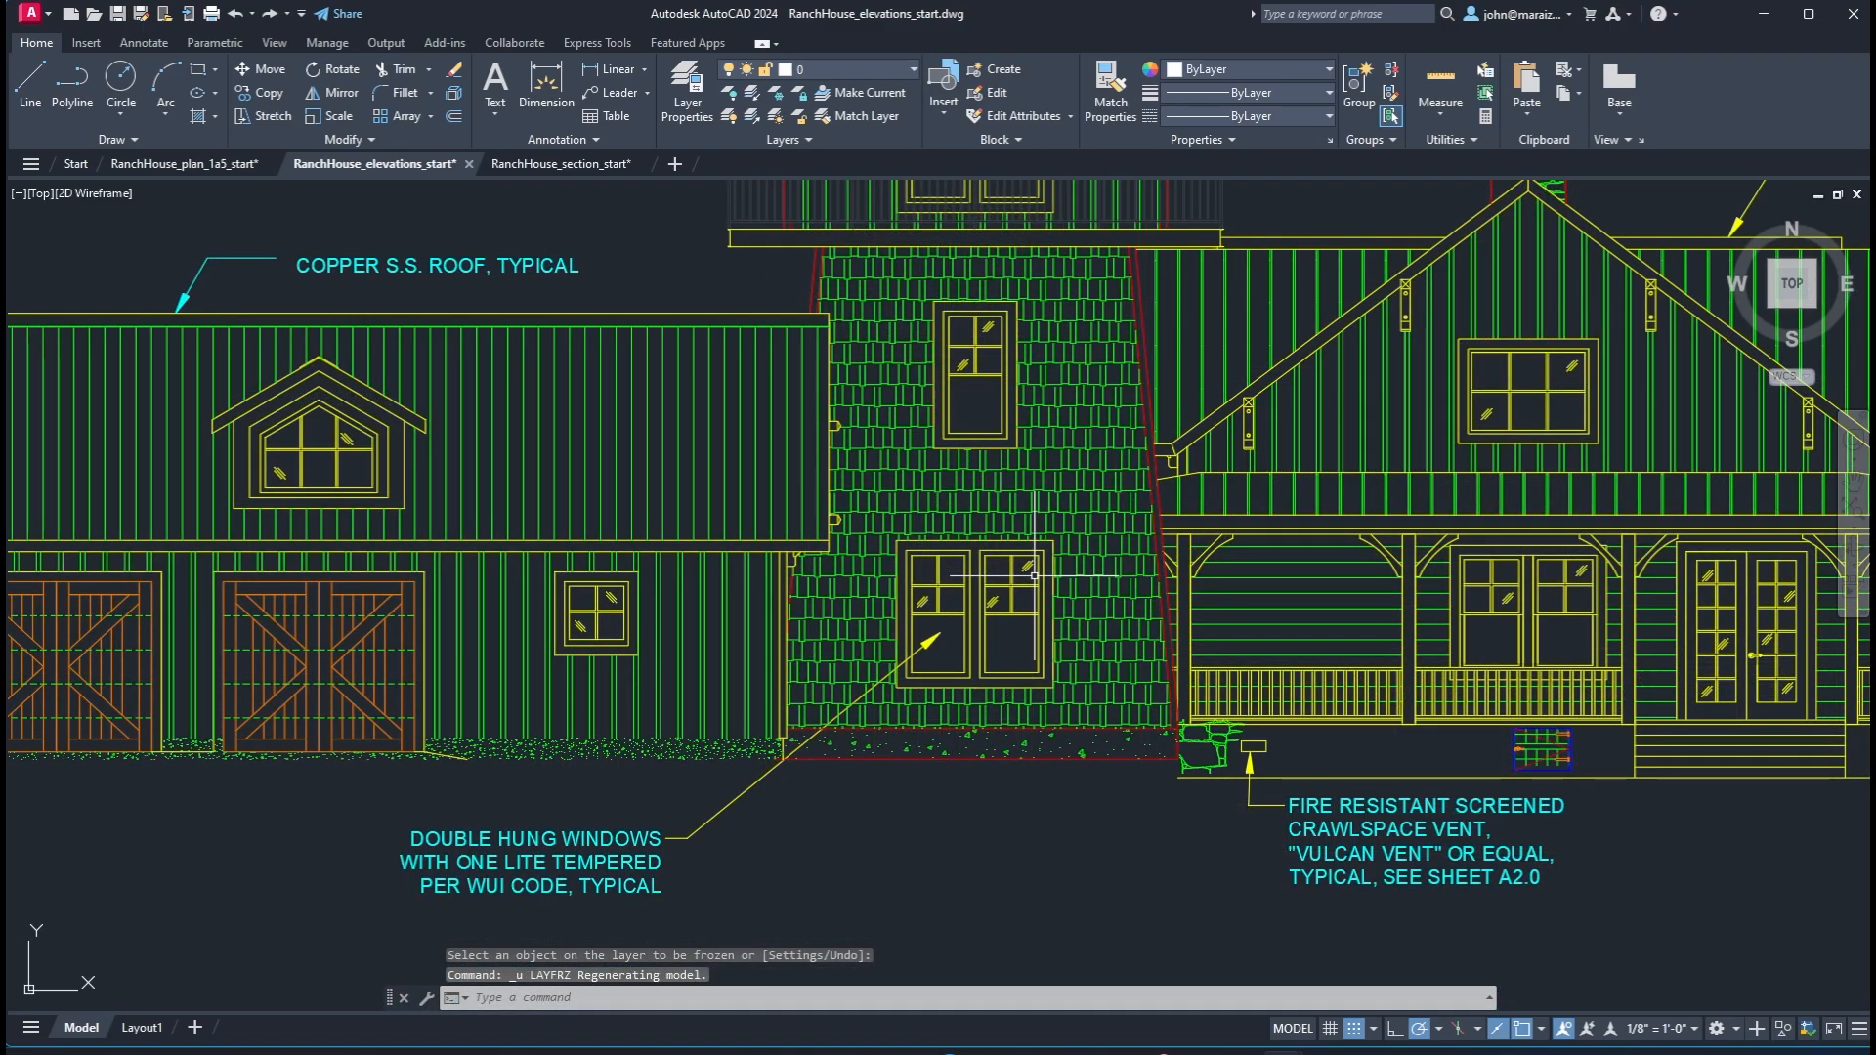
Explode the block containing the vertical siding pattern on the tower's upper storey
type("x")
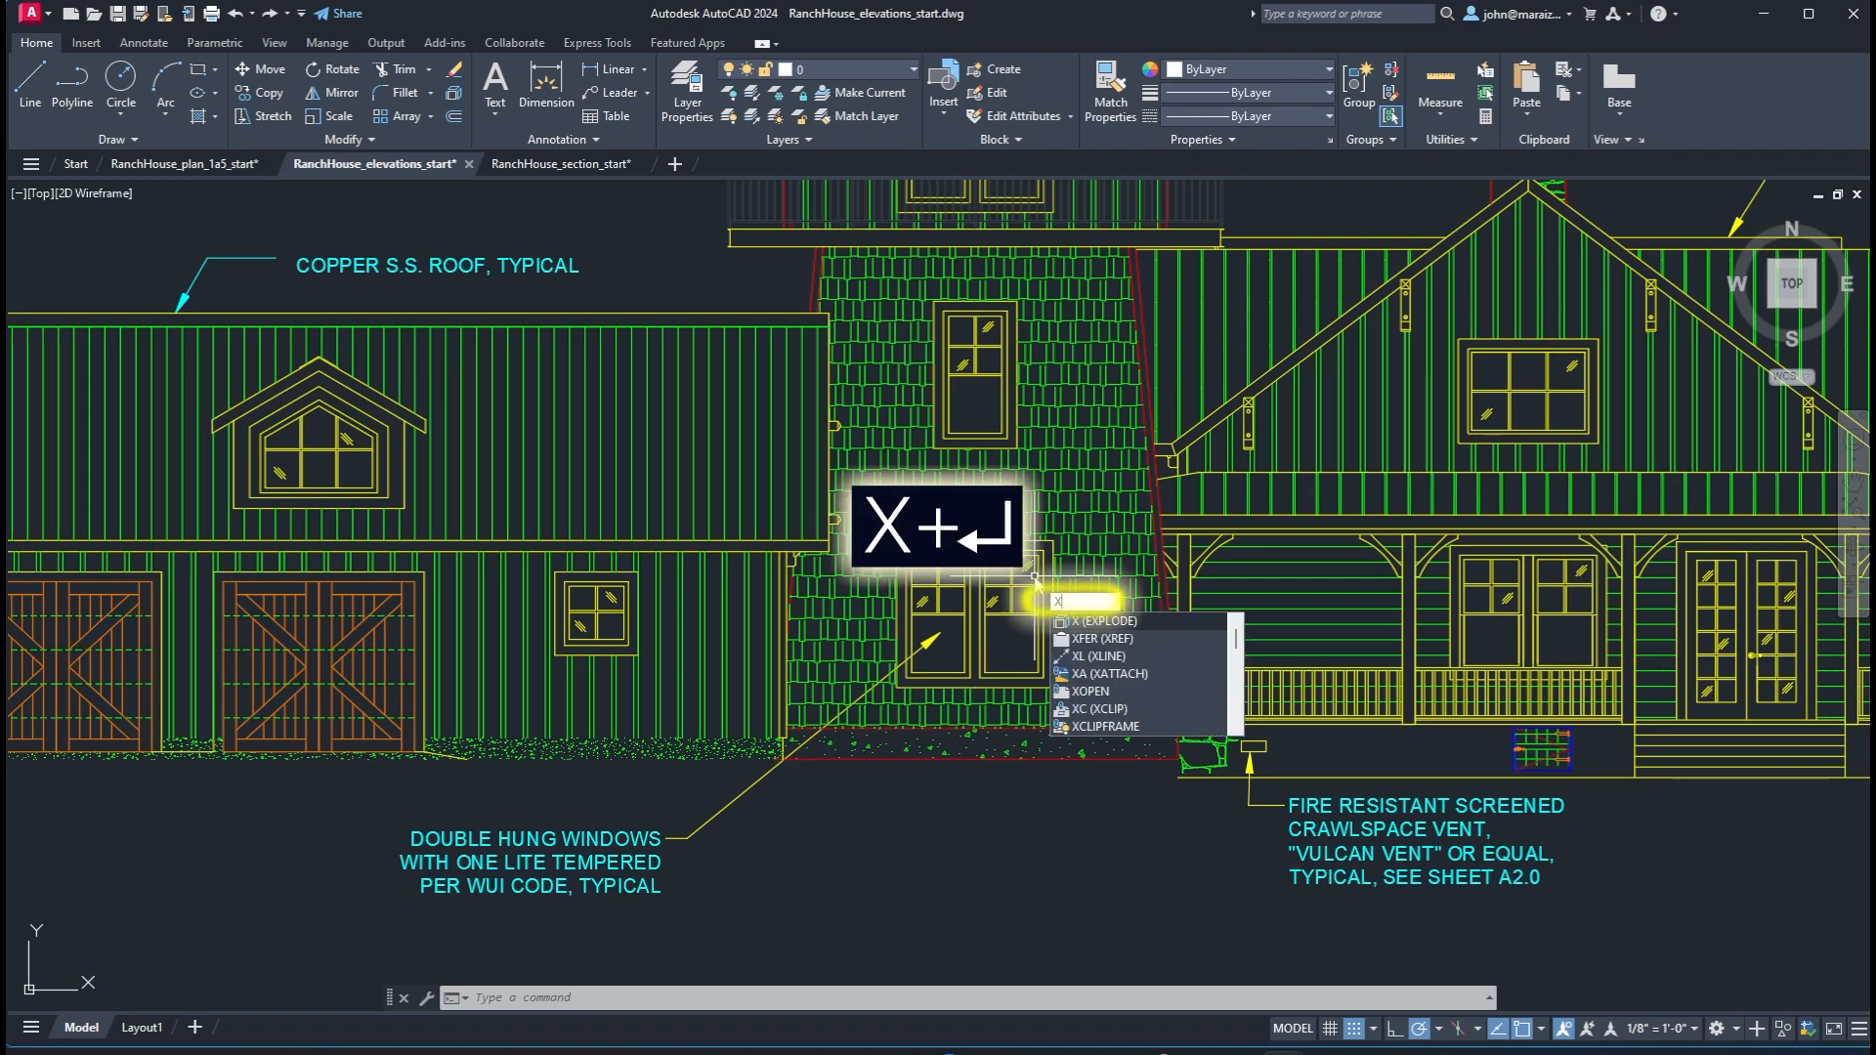
key("Return")
middle_click_drag(825, 404, 887, 607)
left_click(888, 287)
right_click(889, 294)
Try to freeze the layer of the exploded siding pattern on the upper tower, and undo it
type("layfrz")
key("Return")
left_click(891, 310)
key("Escape")
key("ctrl+z")
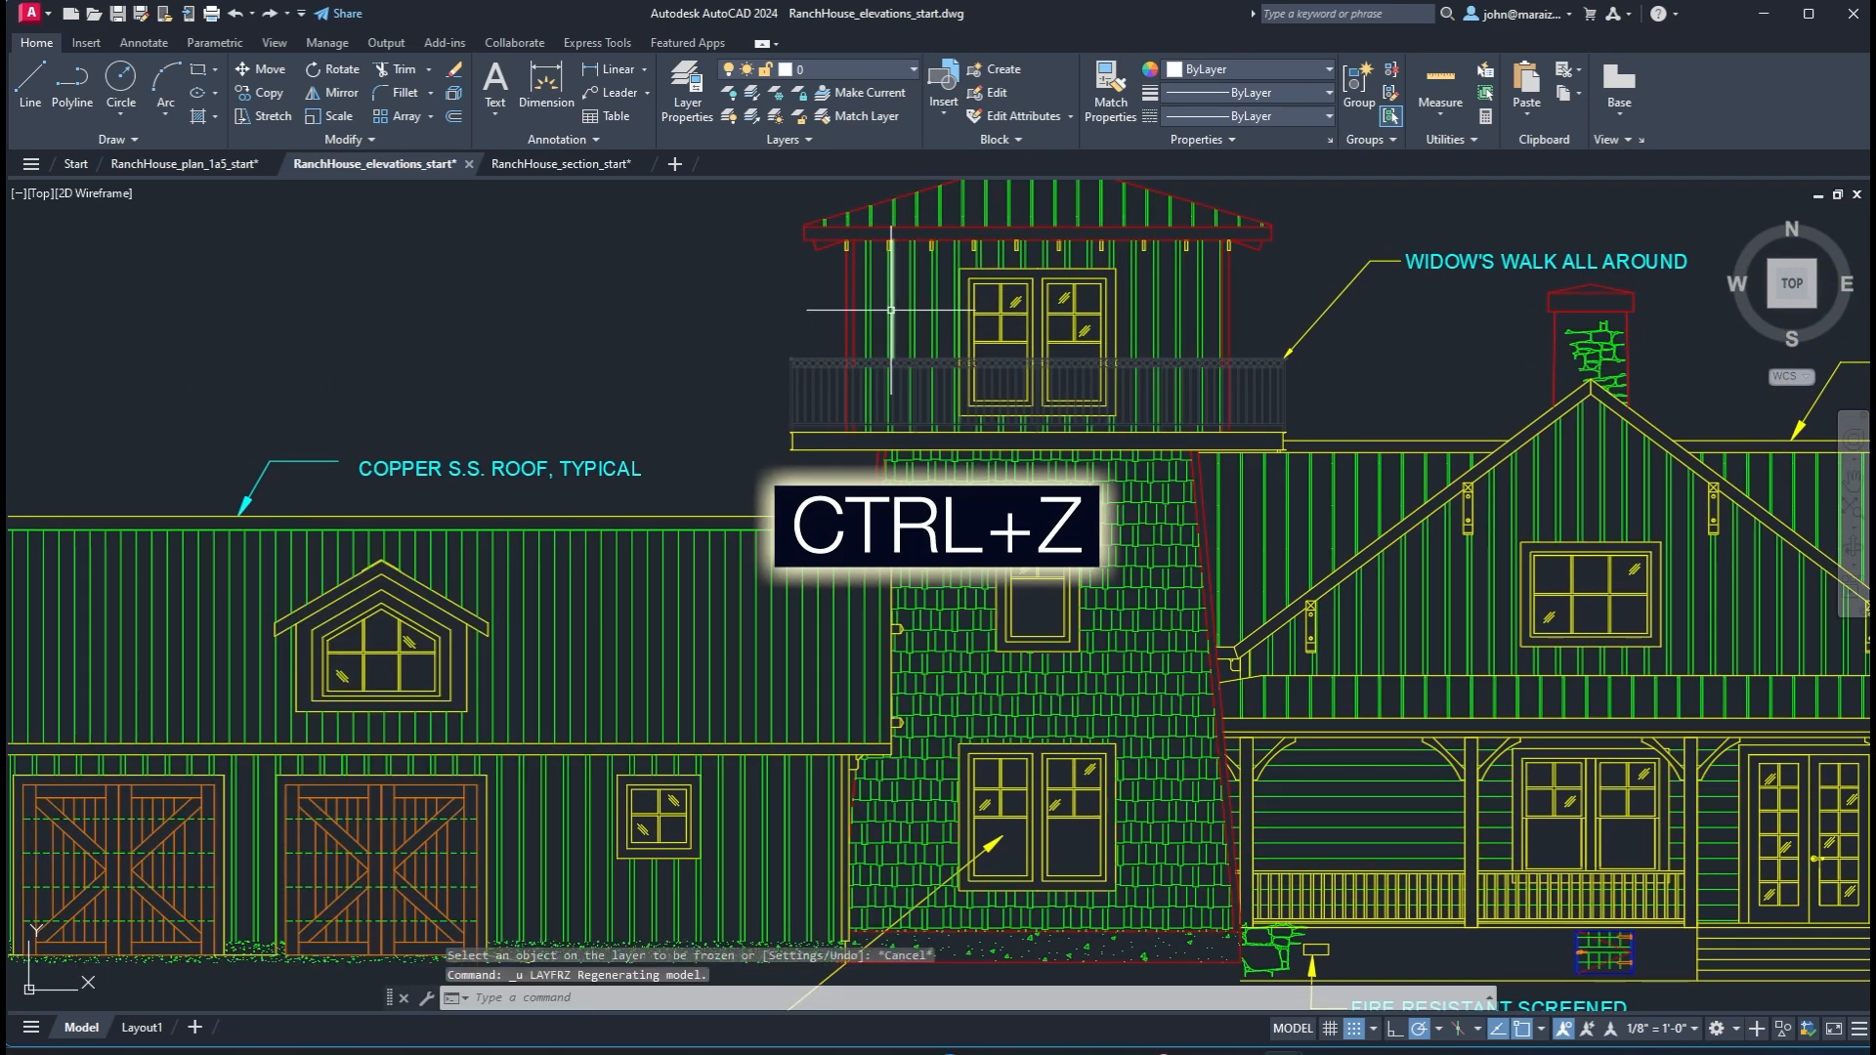
Explode all objects in the elevations drawing
type("x")
key("Return")
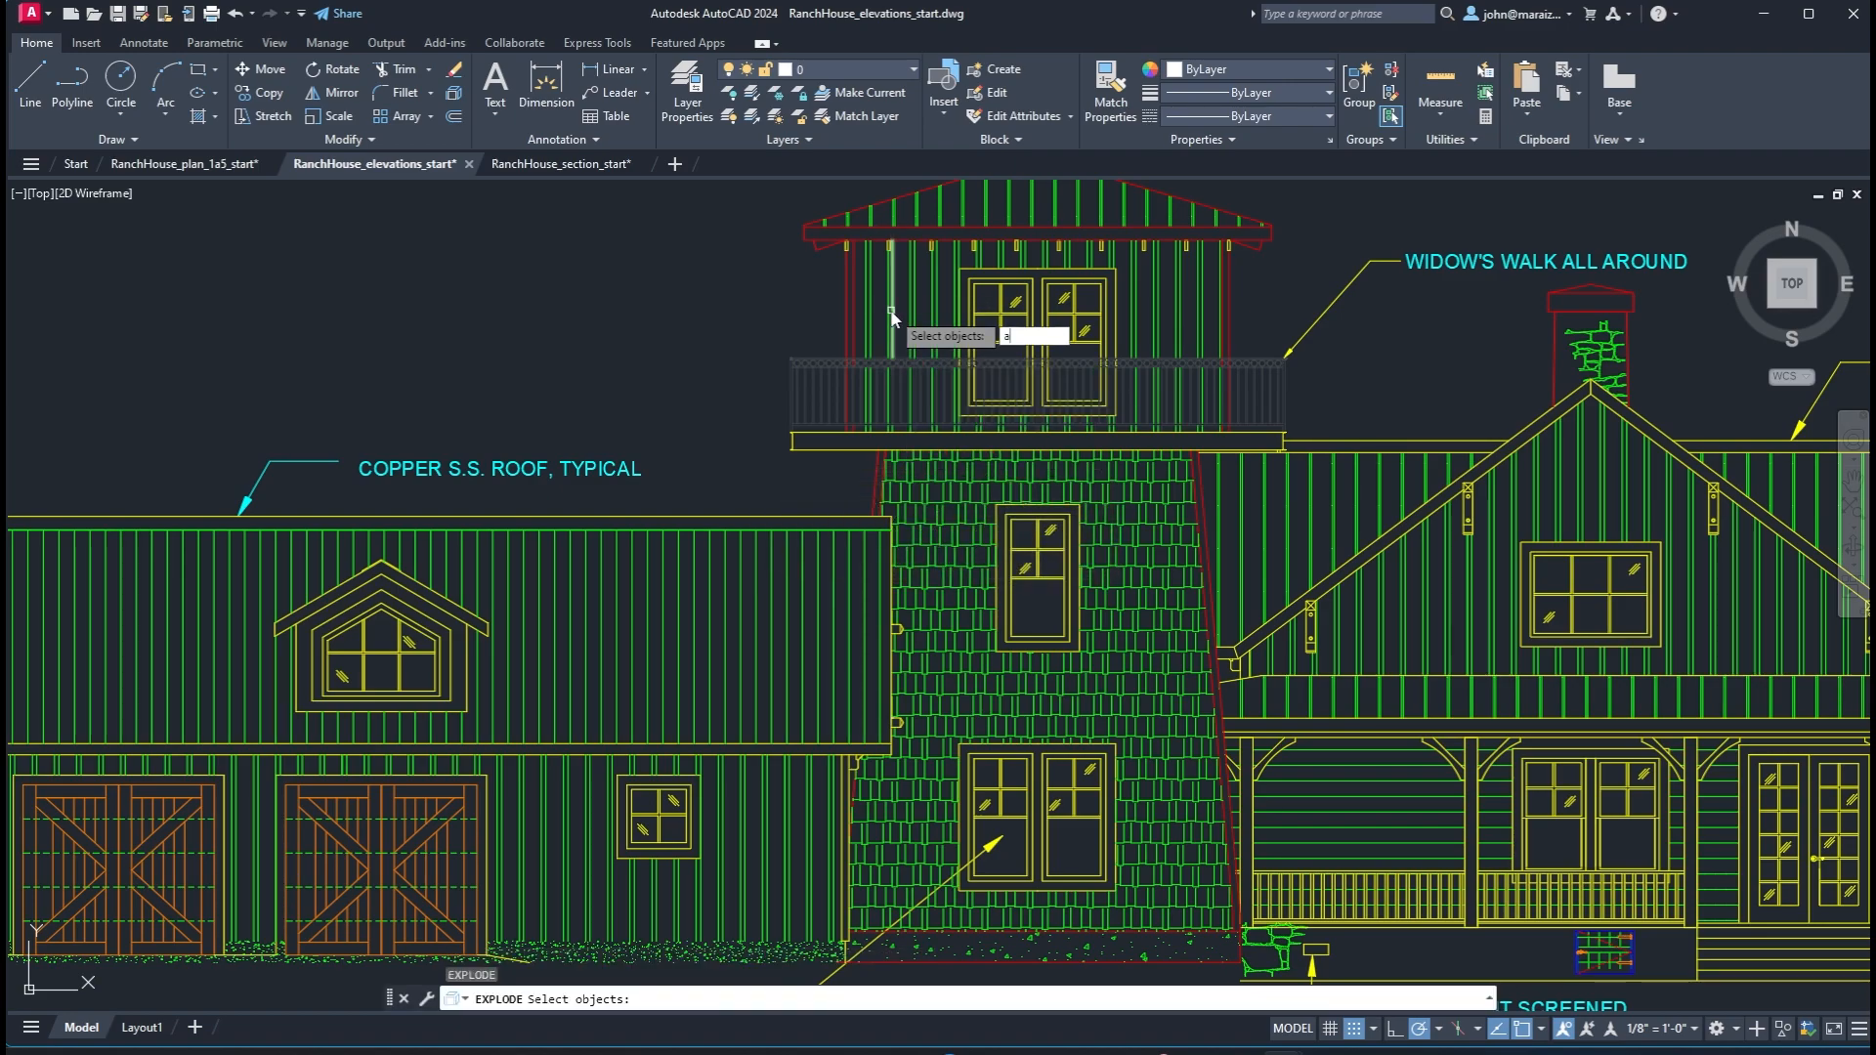
type("all")
key("Return")
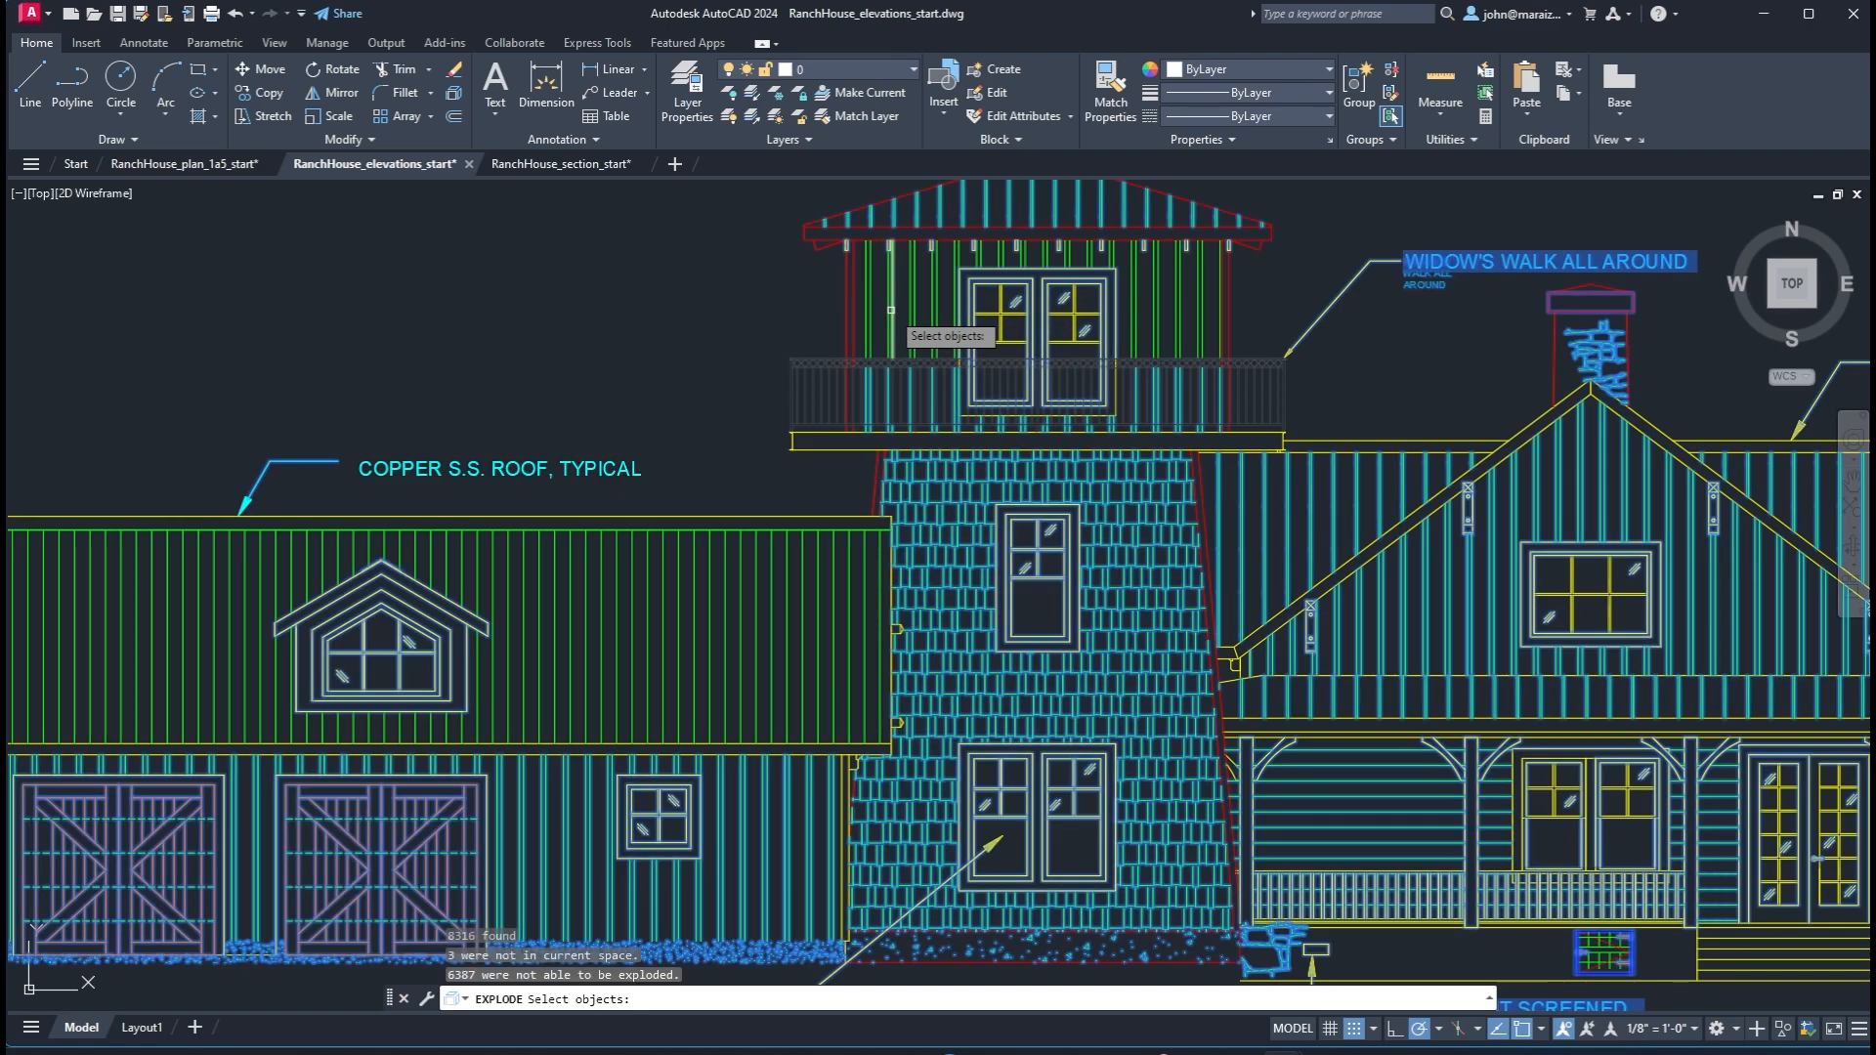
key("Return")
Freeze the siding pattern's layer with LAYFRZ by picking a siding line on the upper tower
type("layfrz")
key("Return")
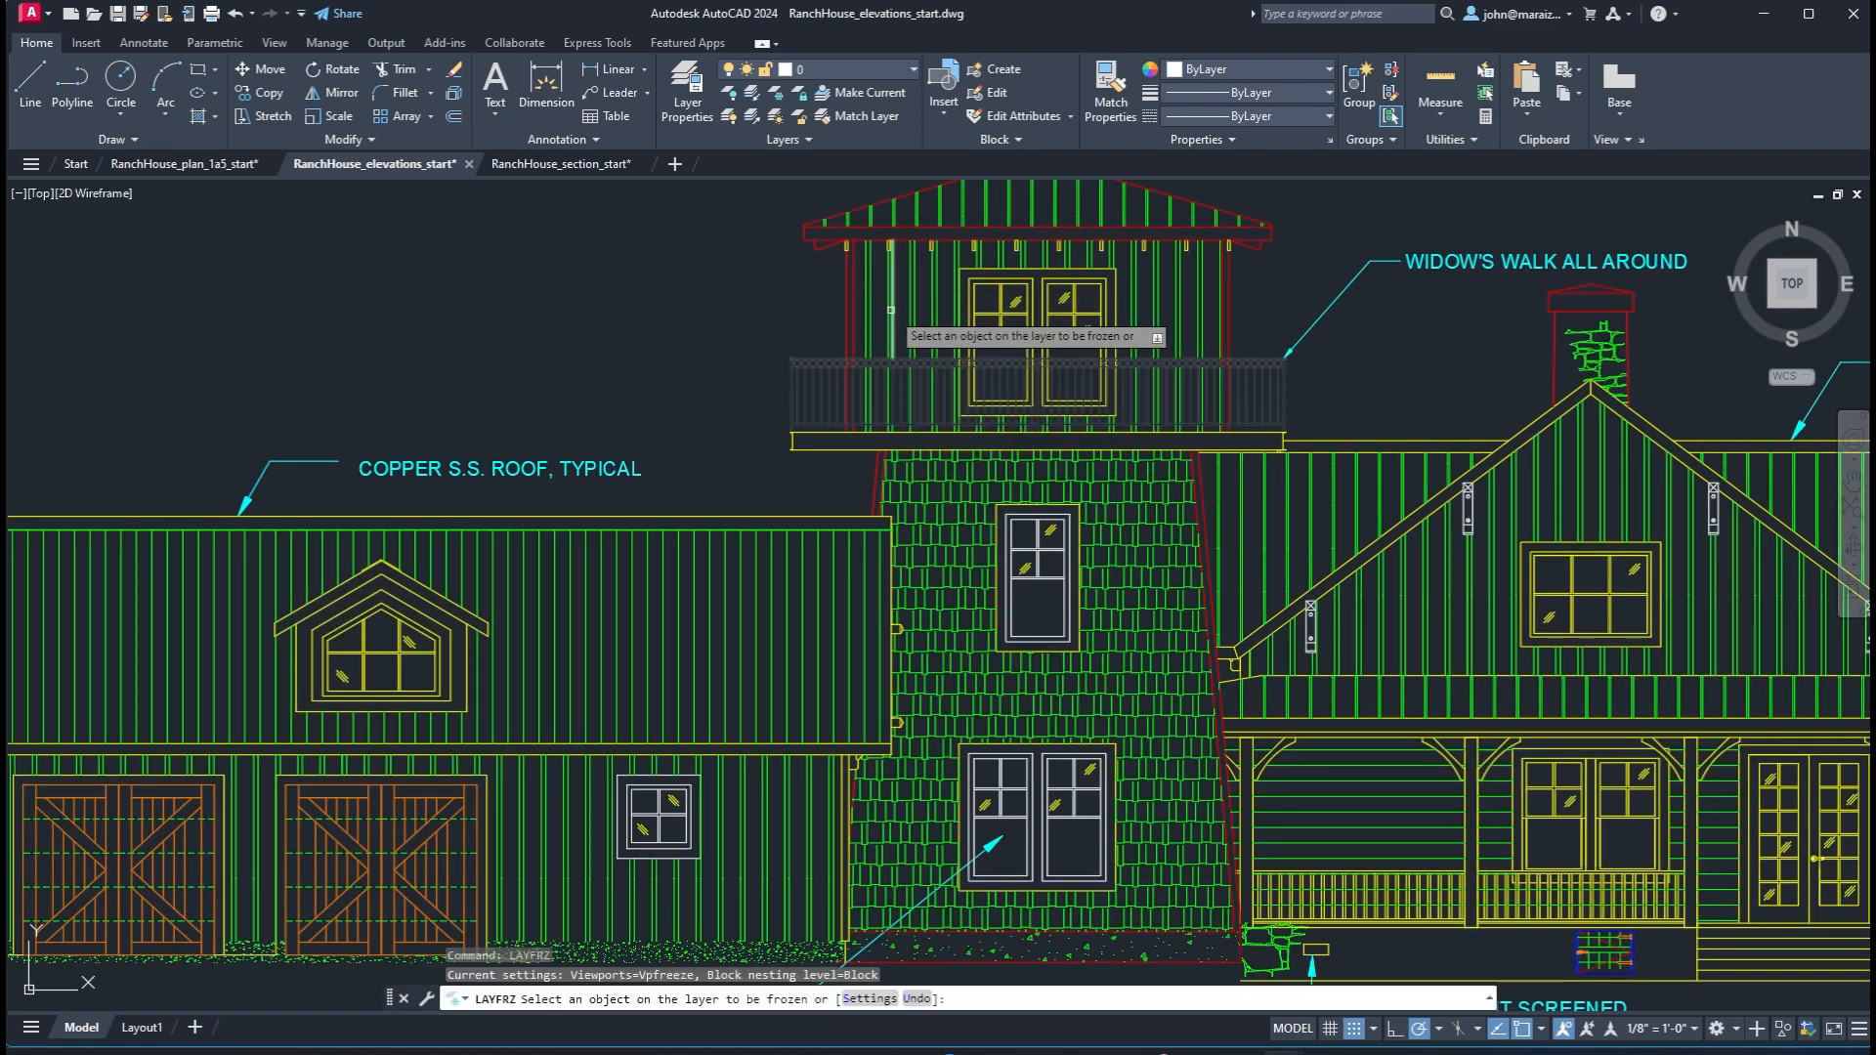
left_click(890, 310)
scroll(1361, 720, "down", 3)
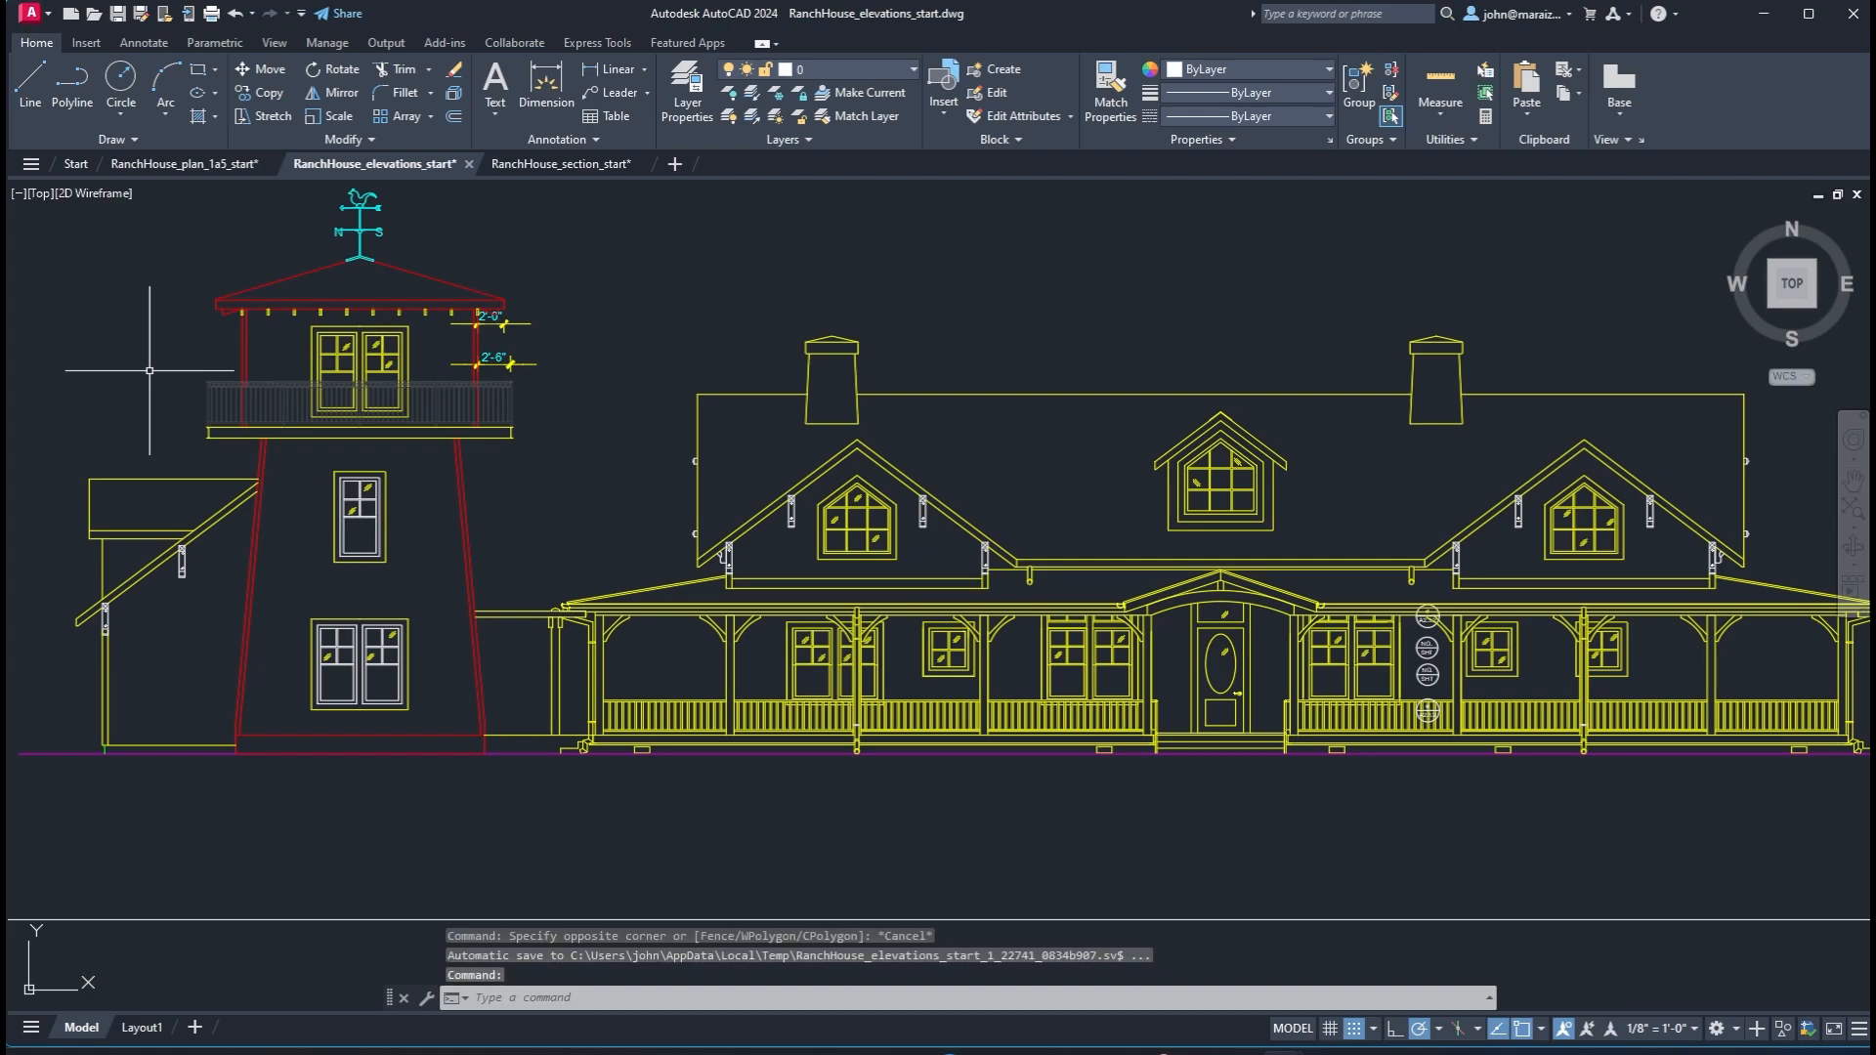
Use Quick Select to select every object on layer 0 in the elevations drawing
type("qsel")
key("Return")
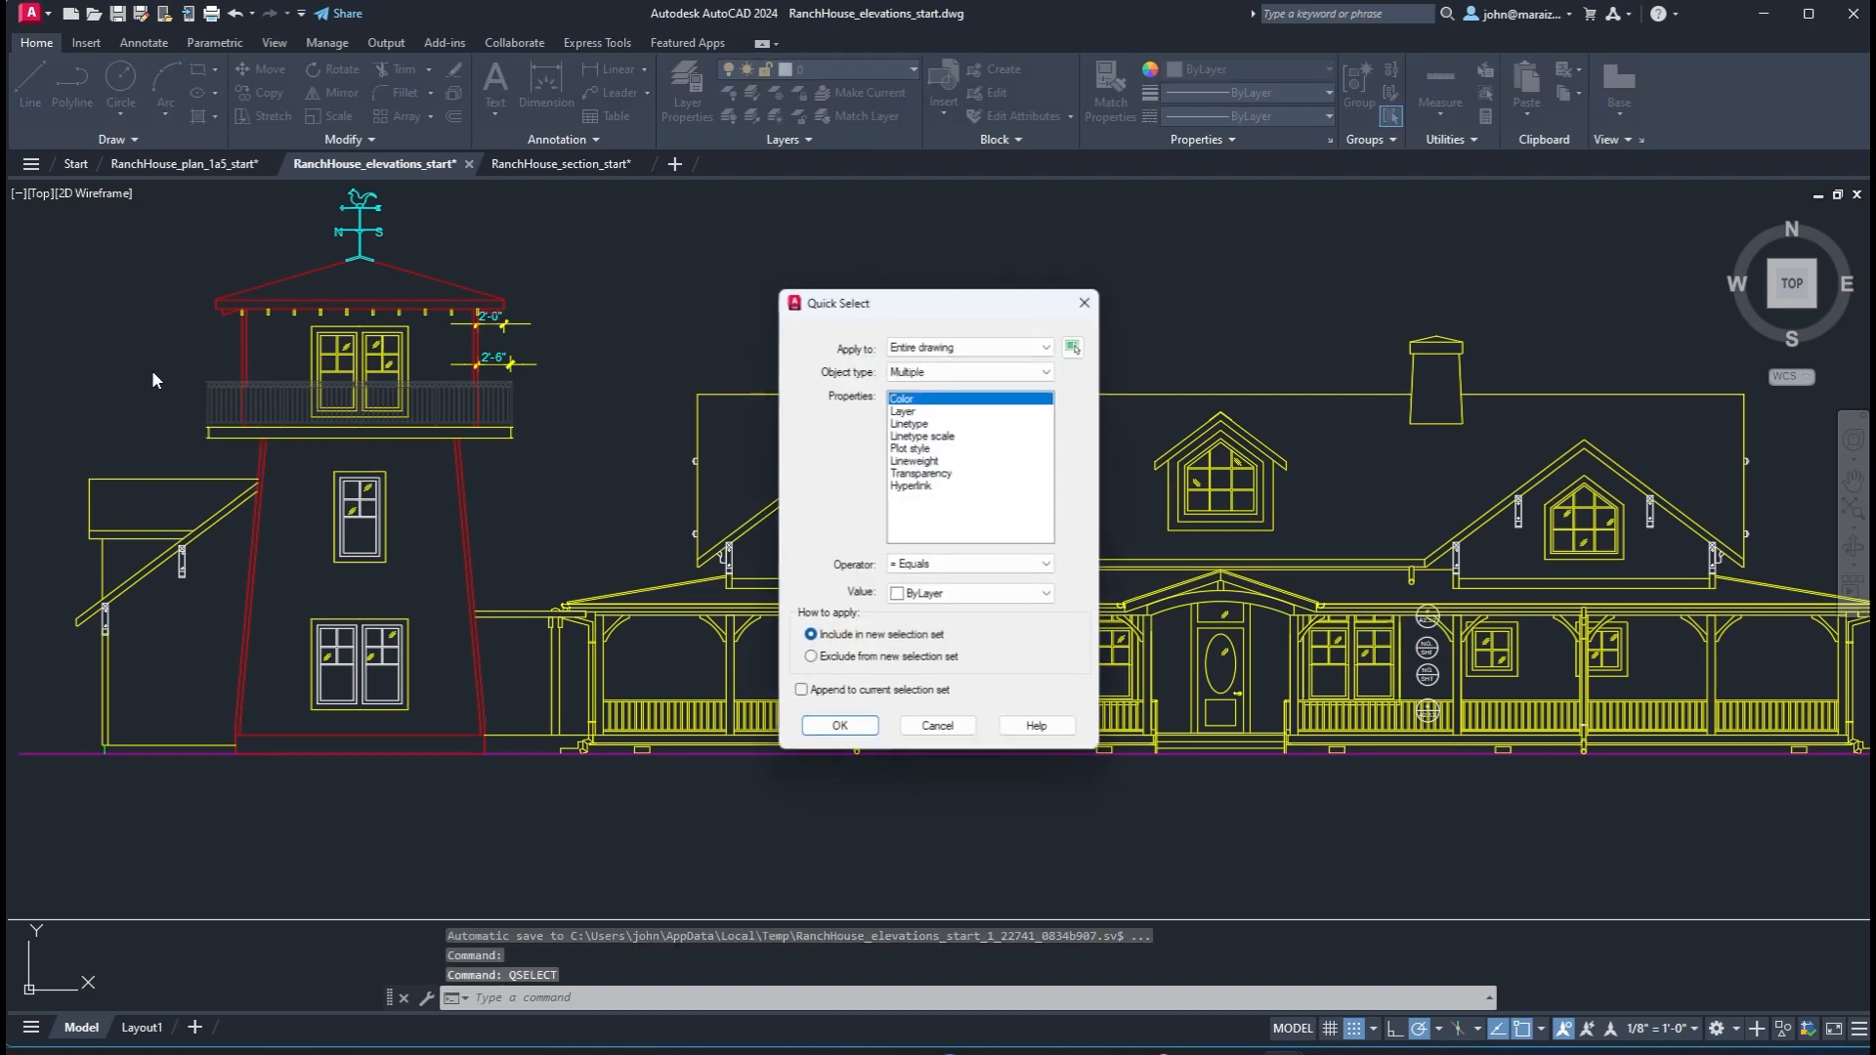
left_click(903, 409)
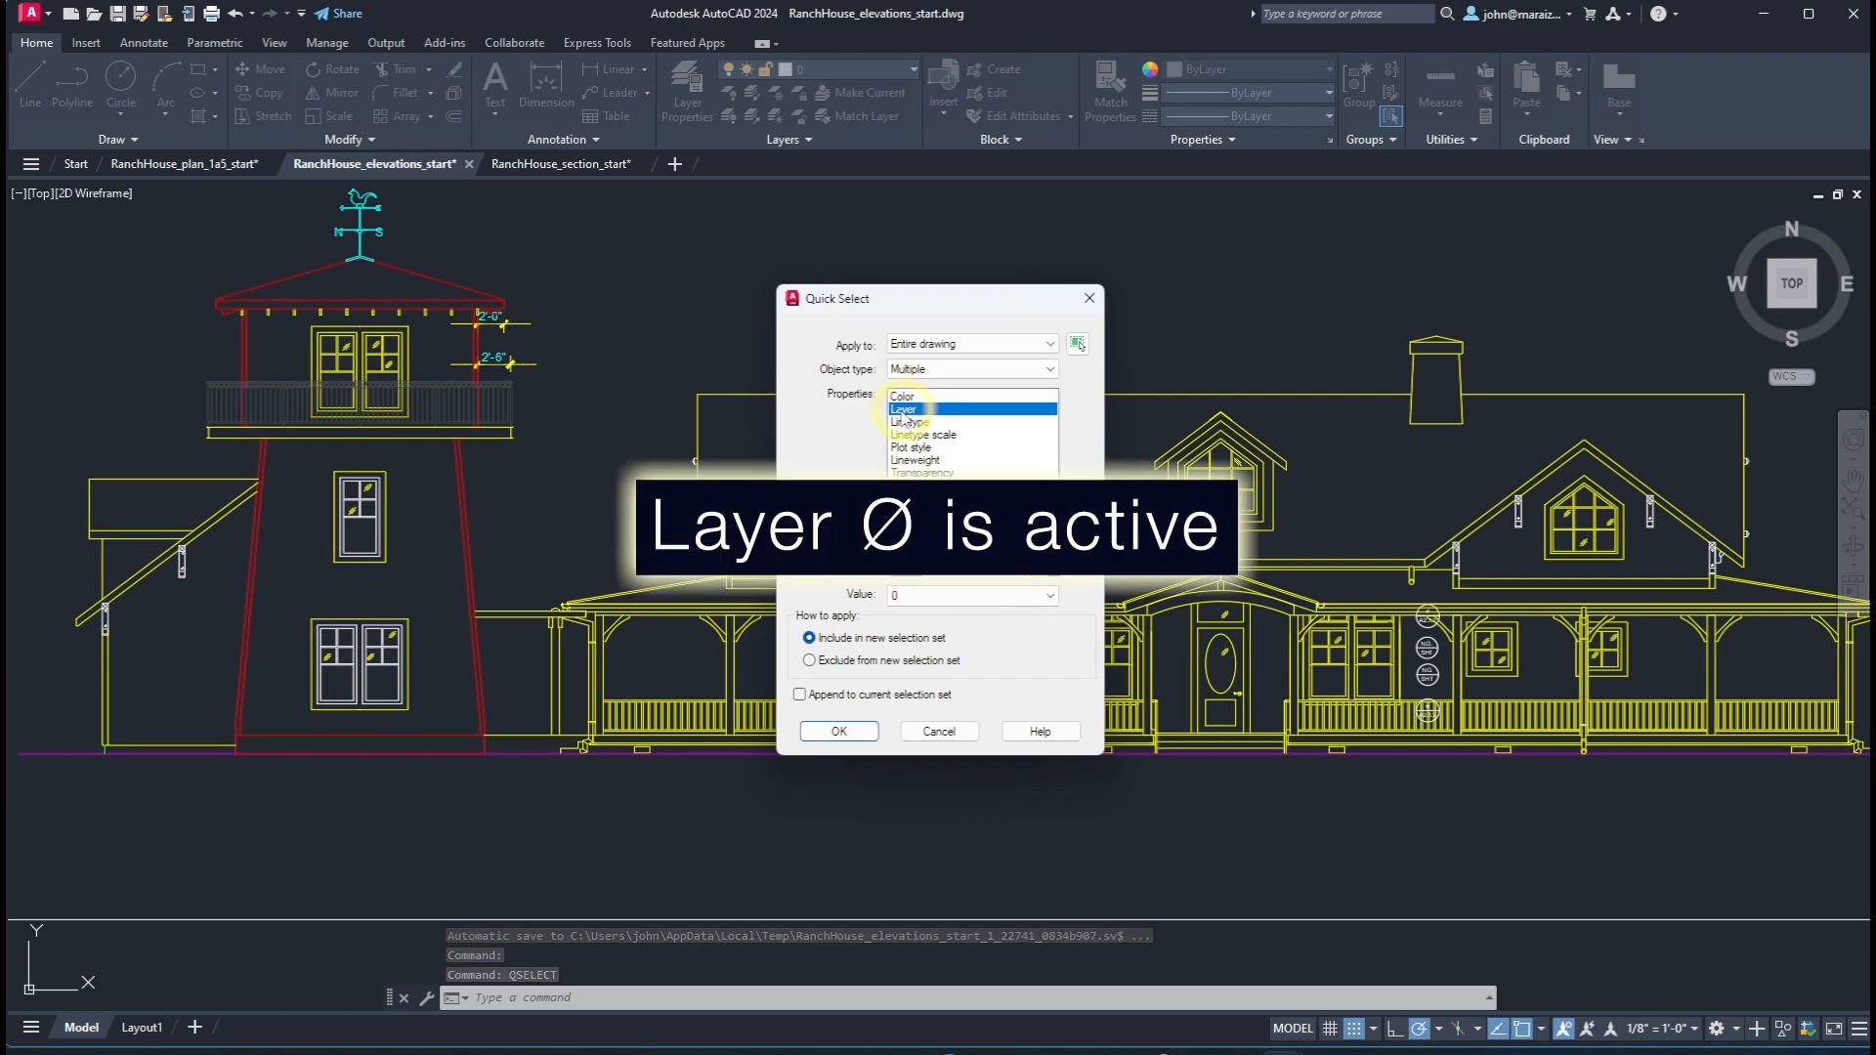
left_click(838, 732)
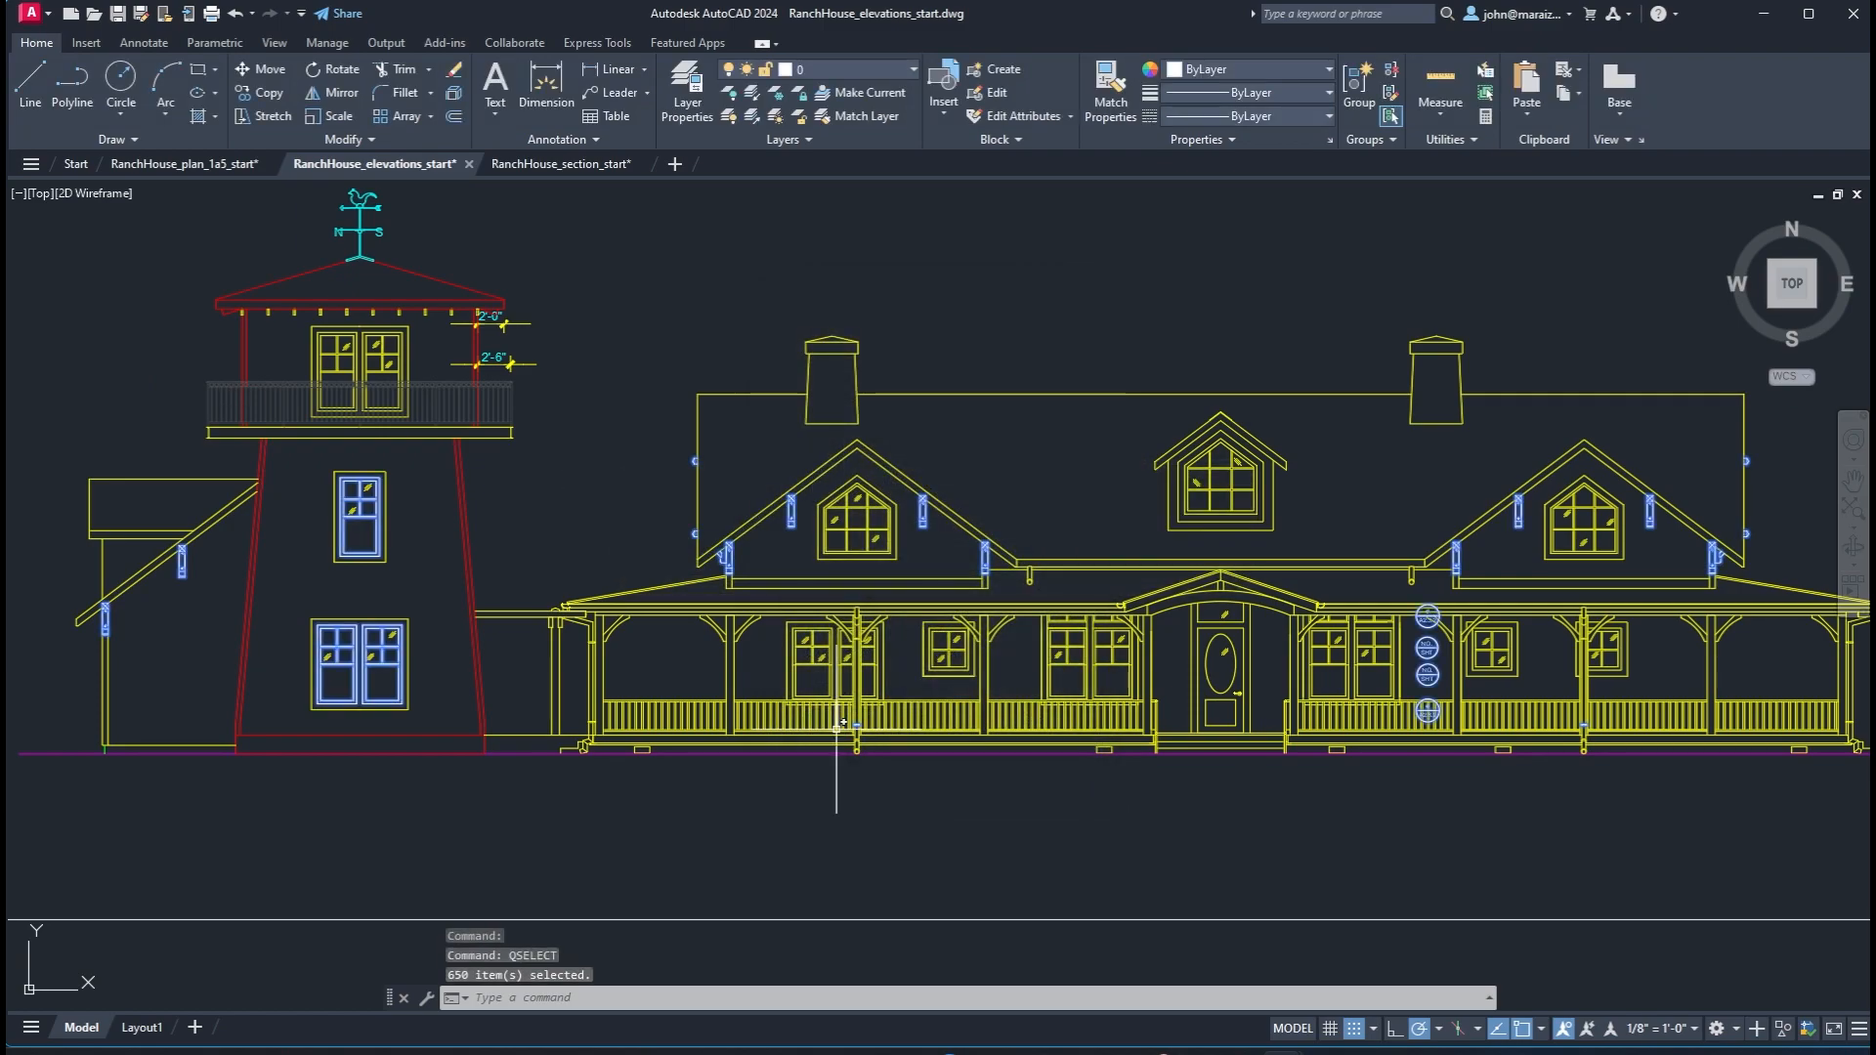
Move the selected layer 0 objects to layer A-DETL-008 through their properties
right_click(573, 546)
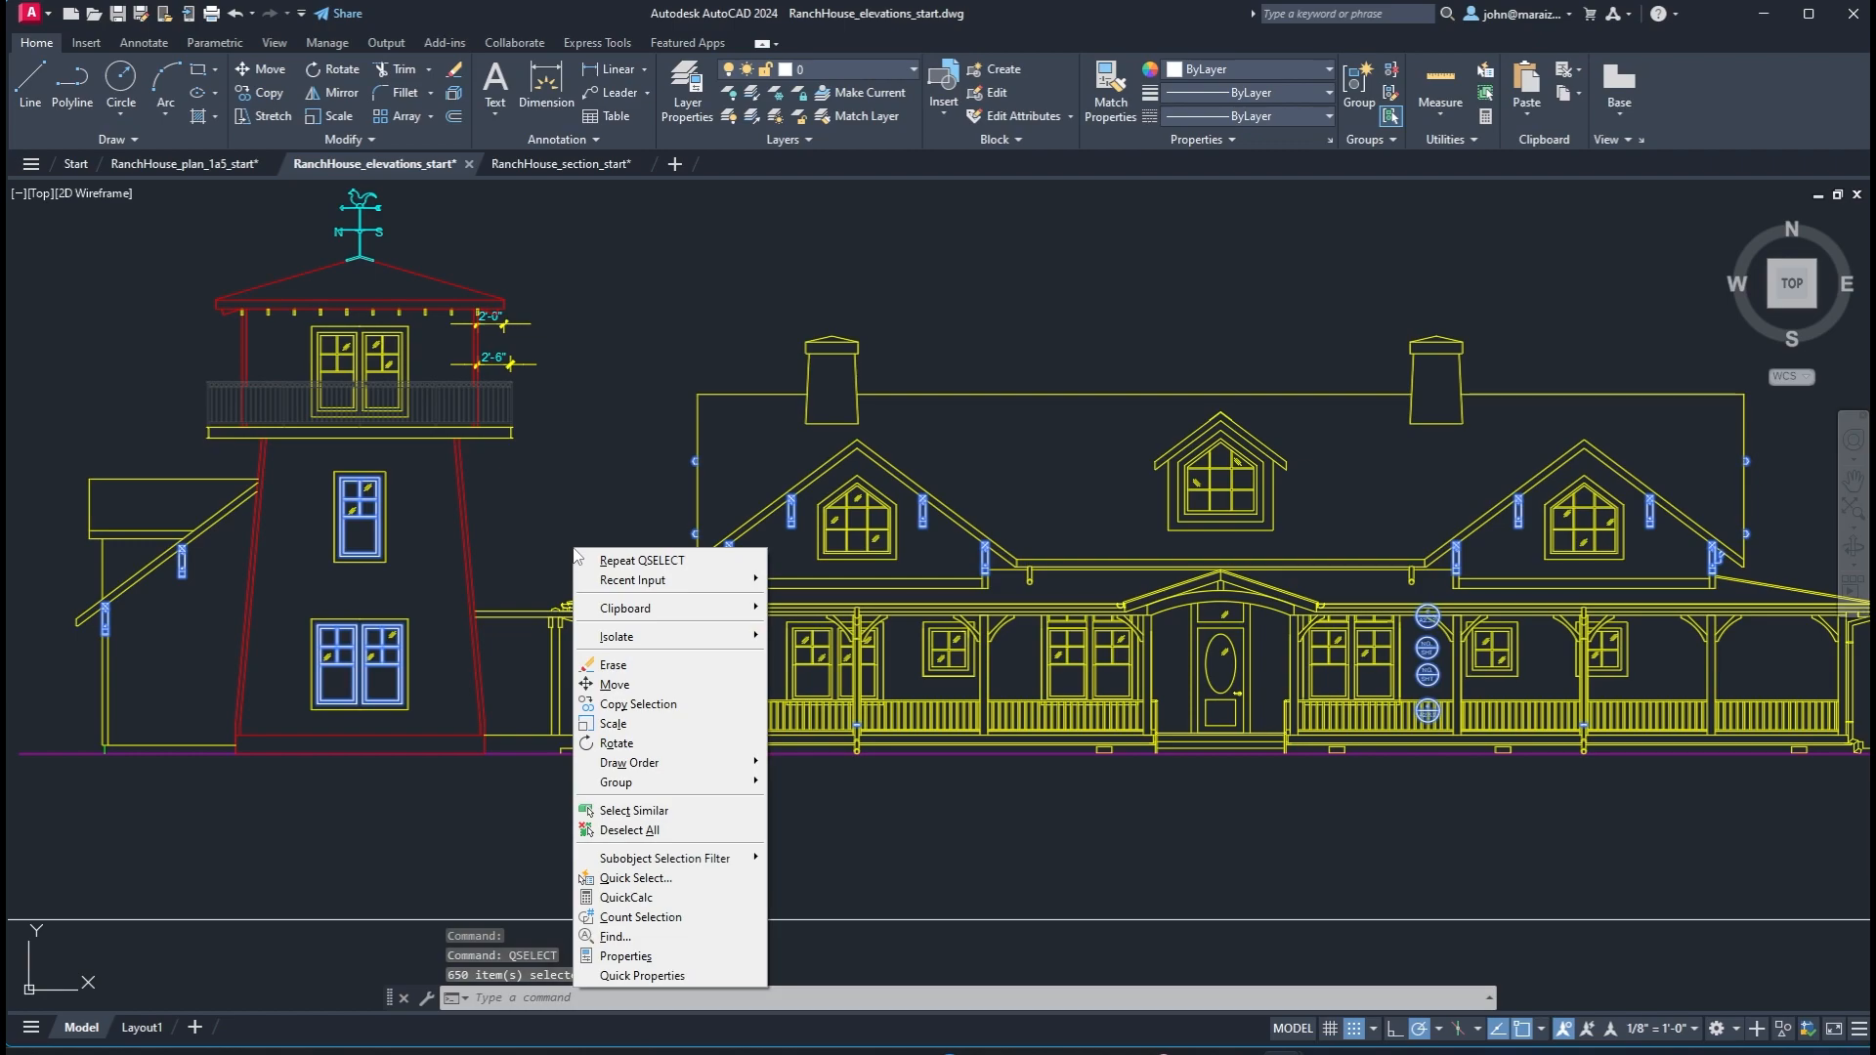
left_click(626, 958)
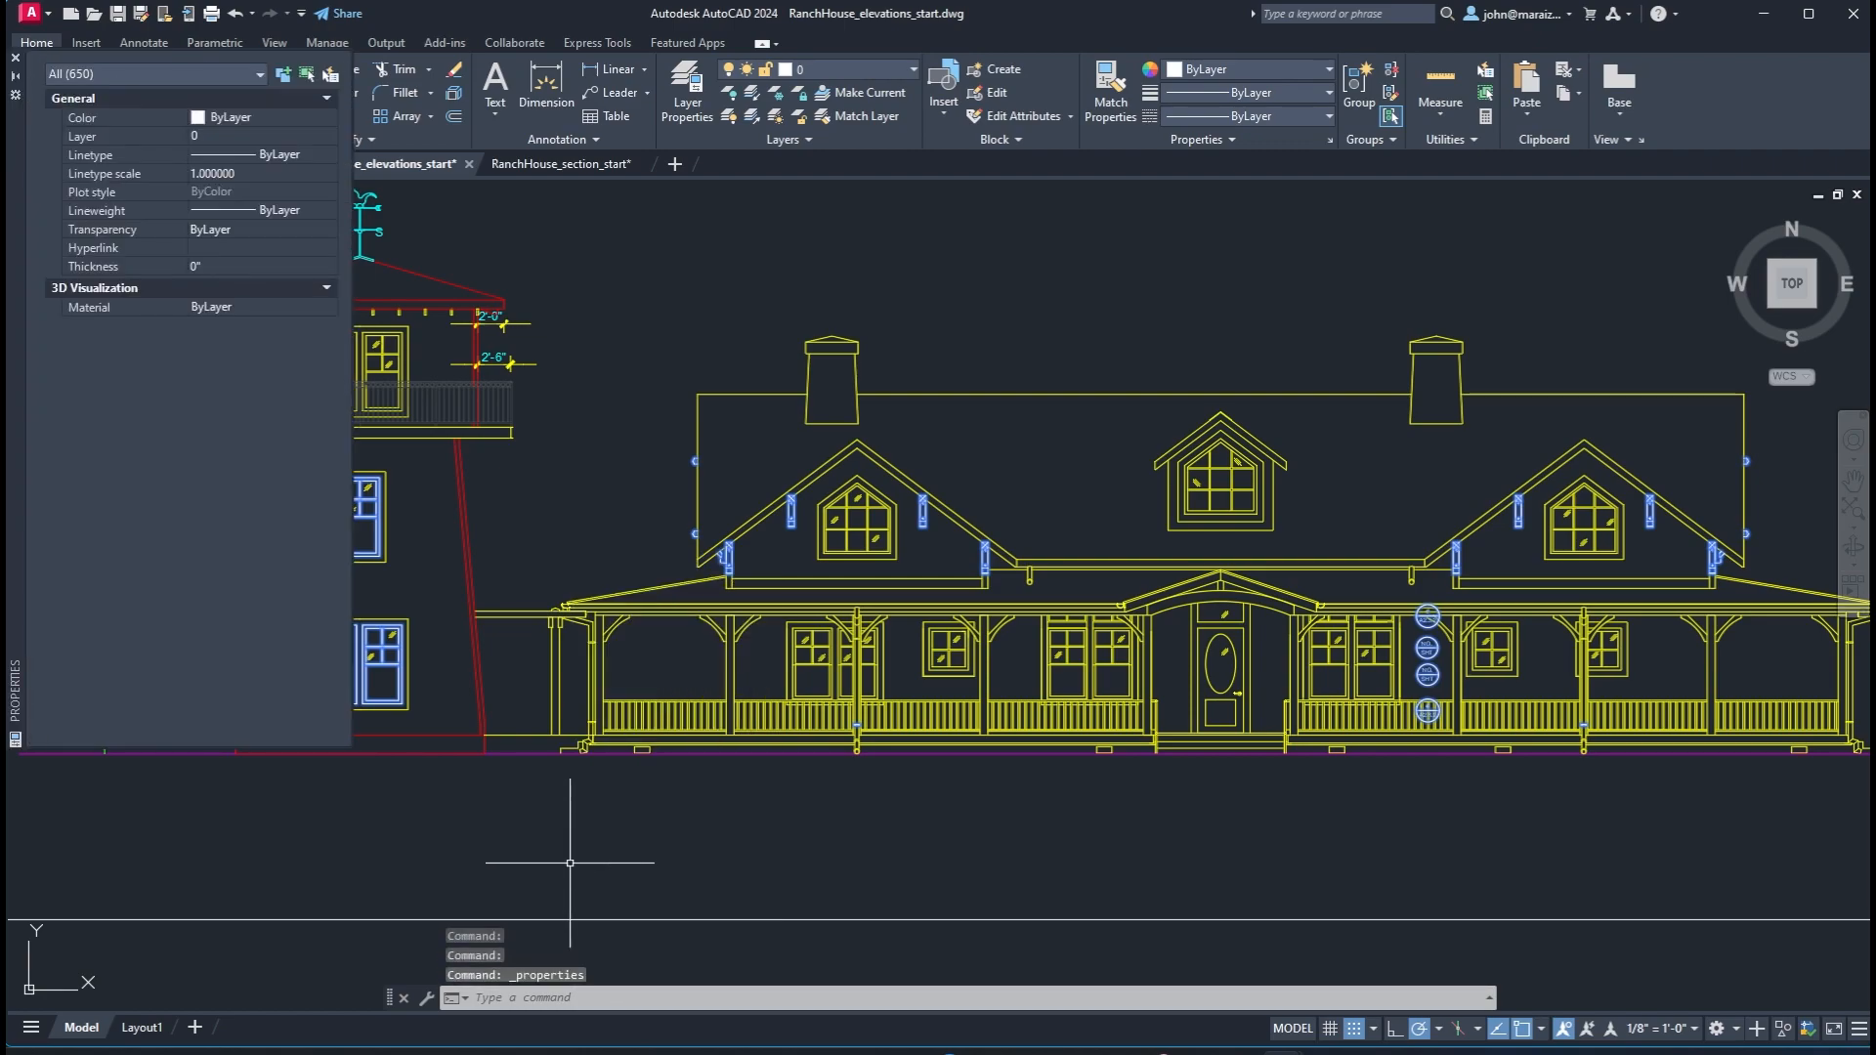
left_click(330, 137)
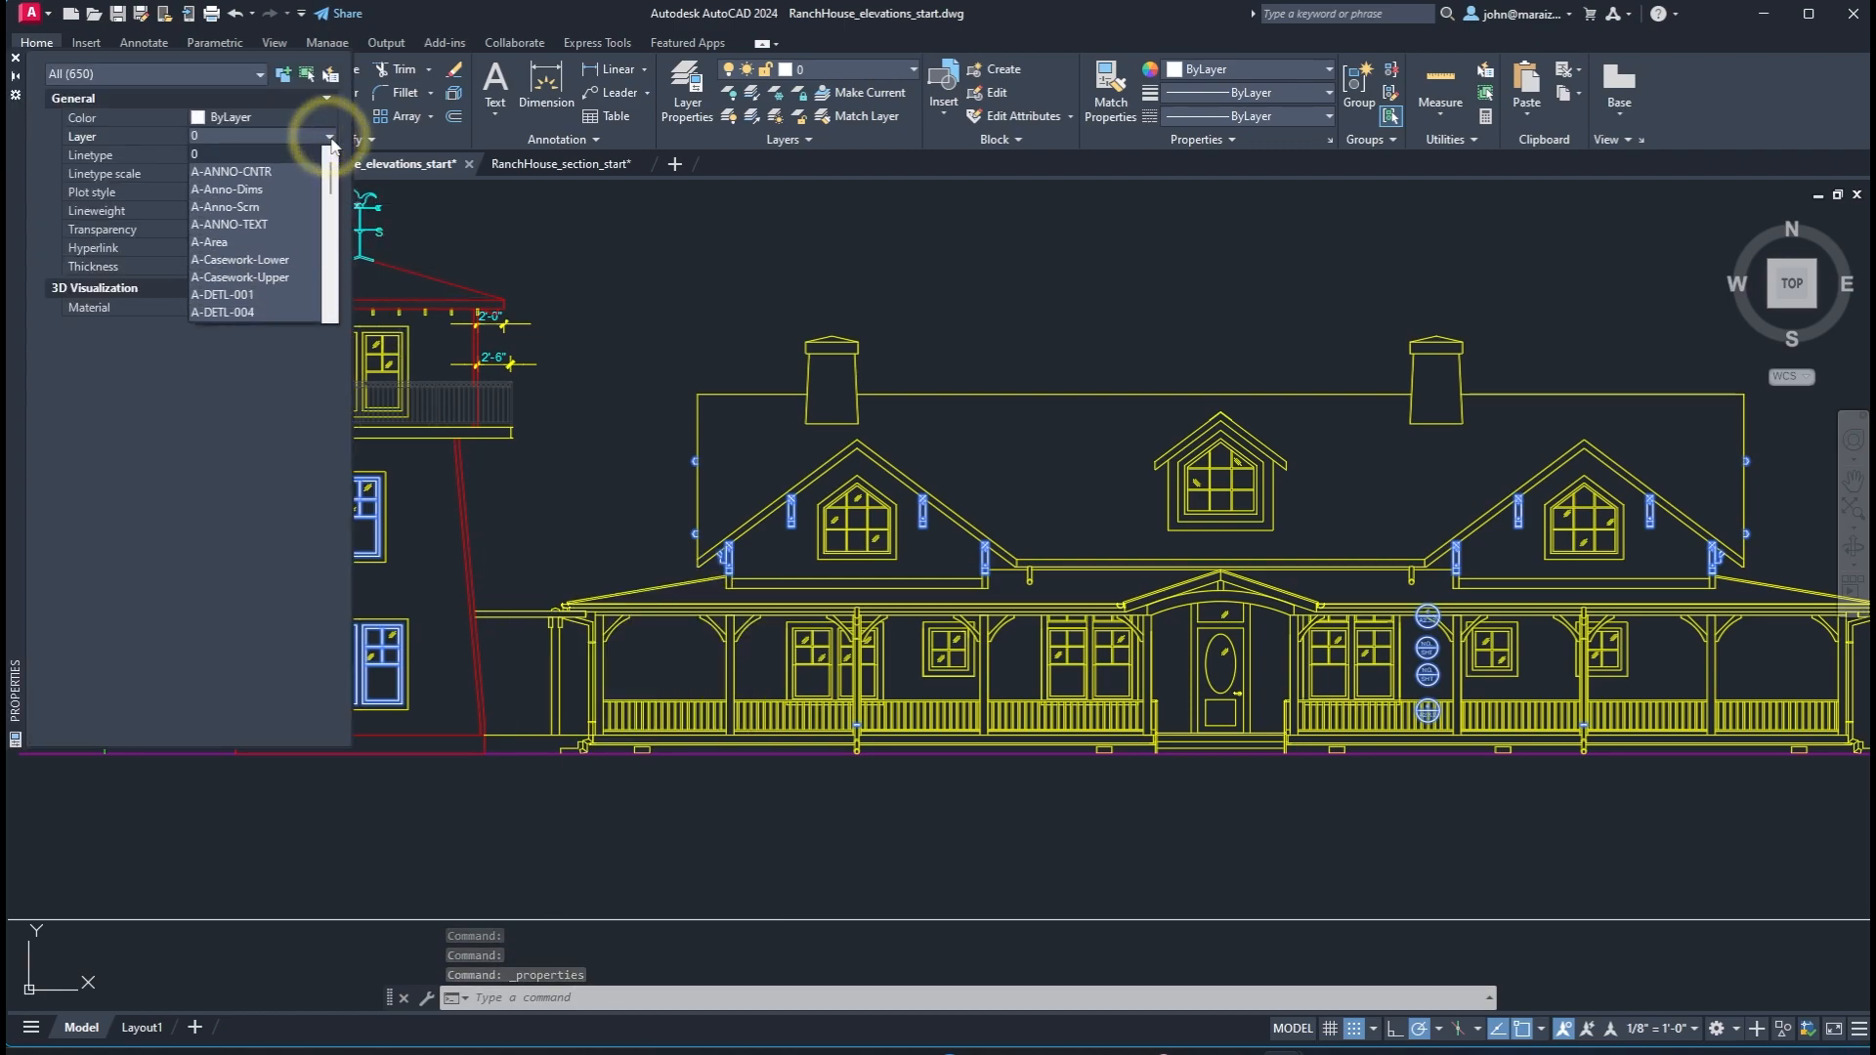
left_click(245, 278)
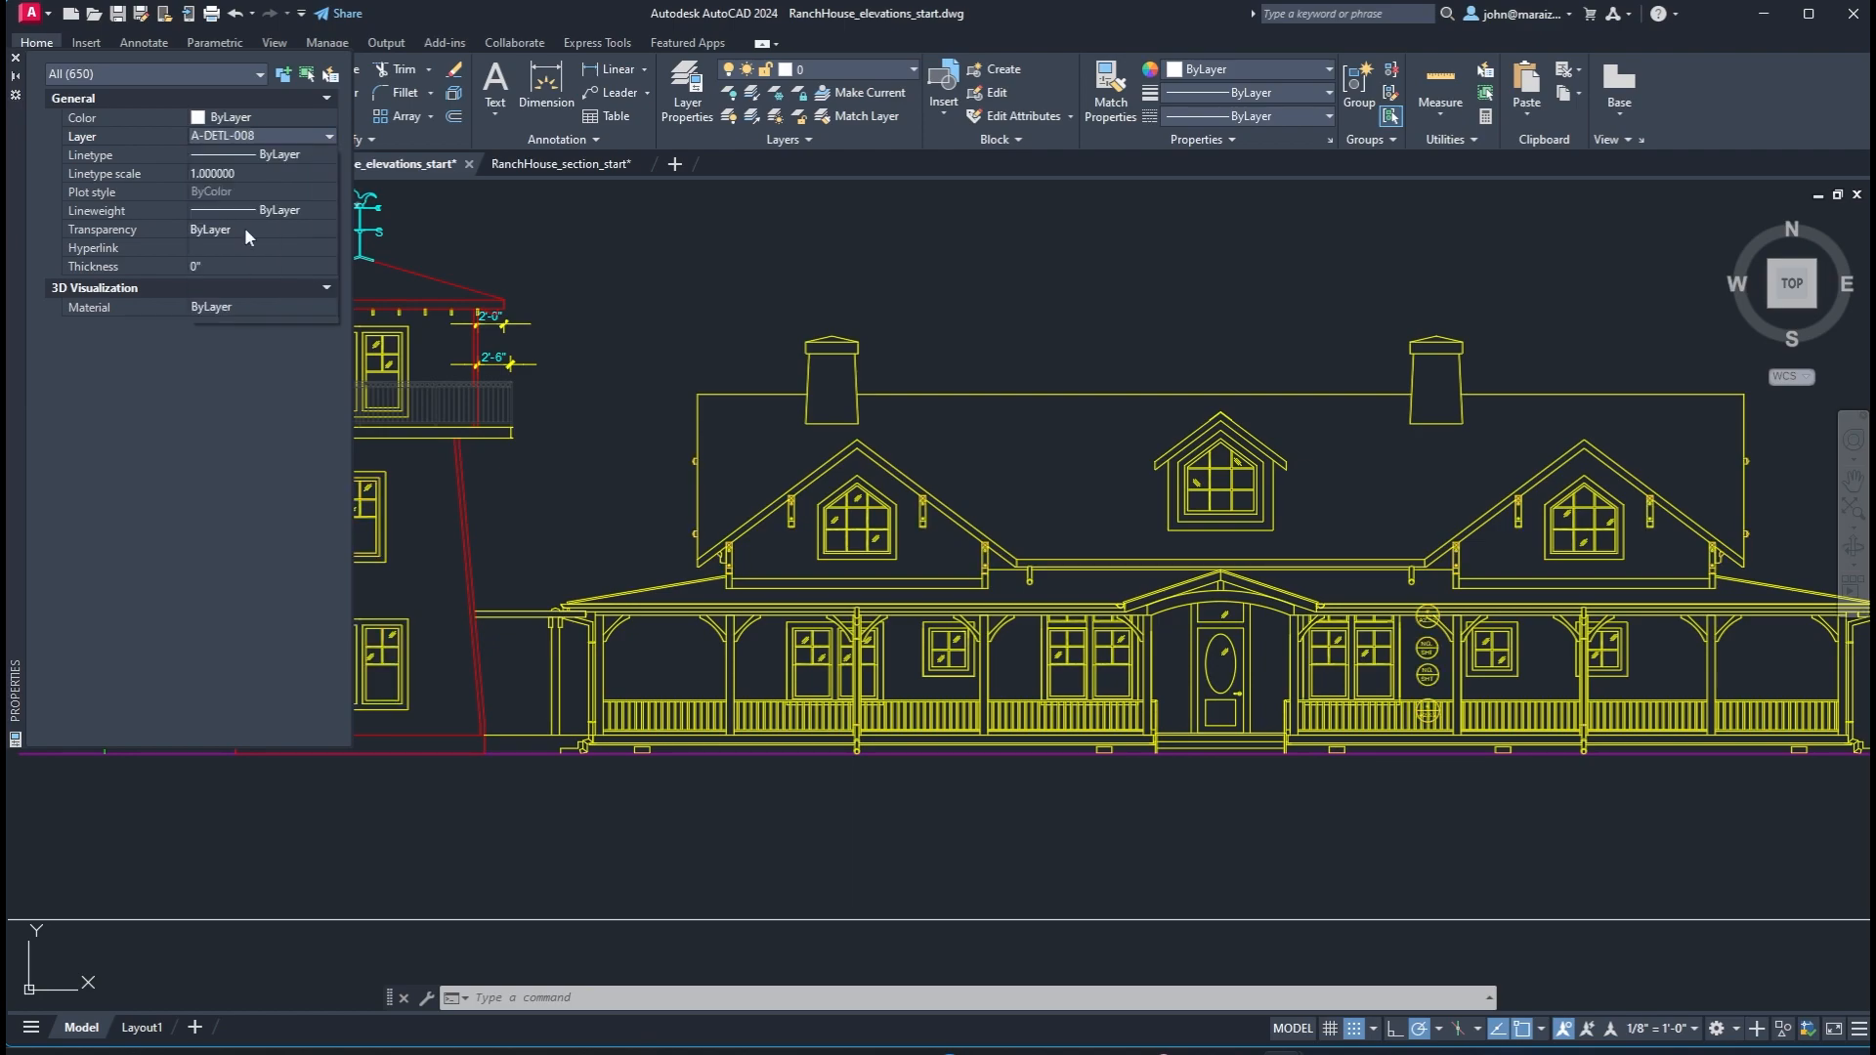
left_click(14, 57)
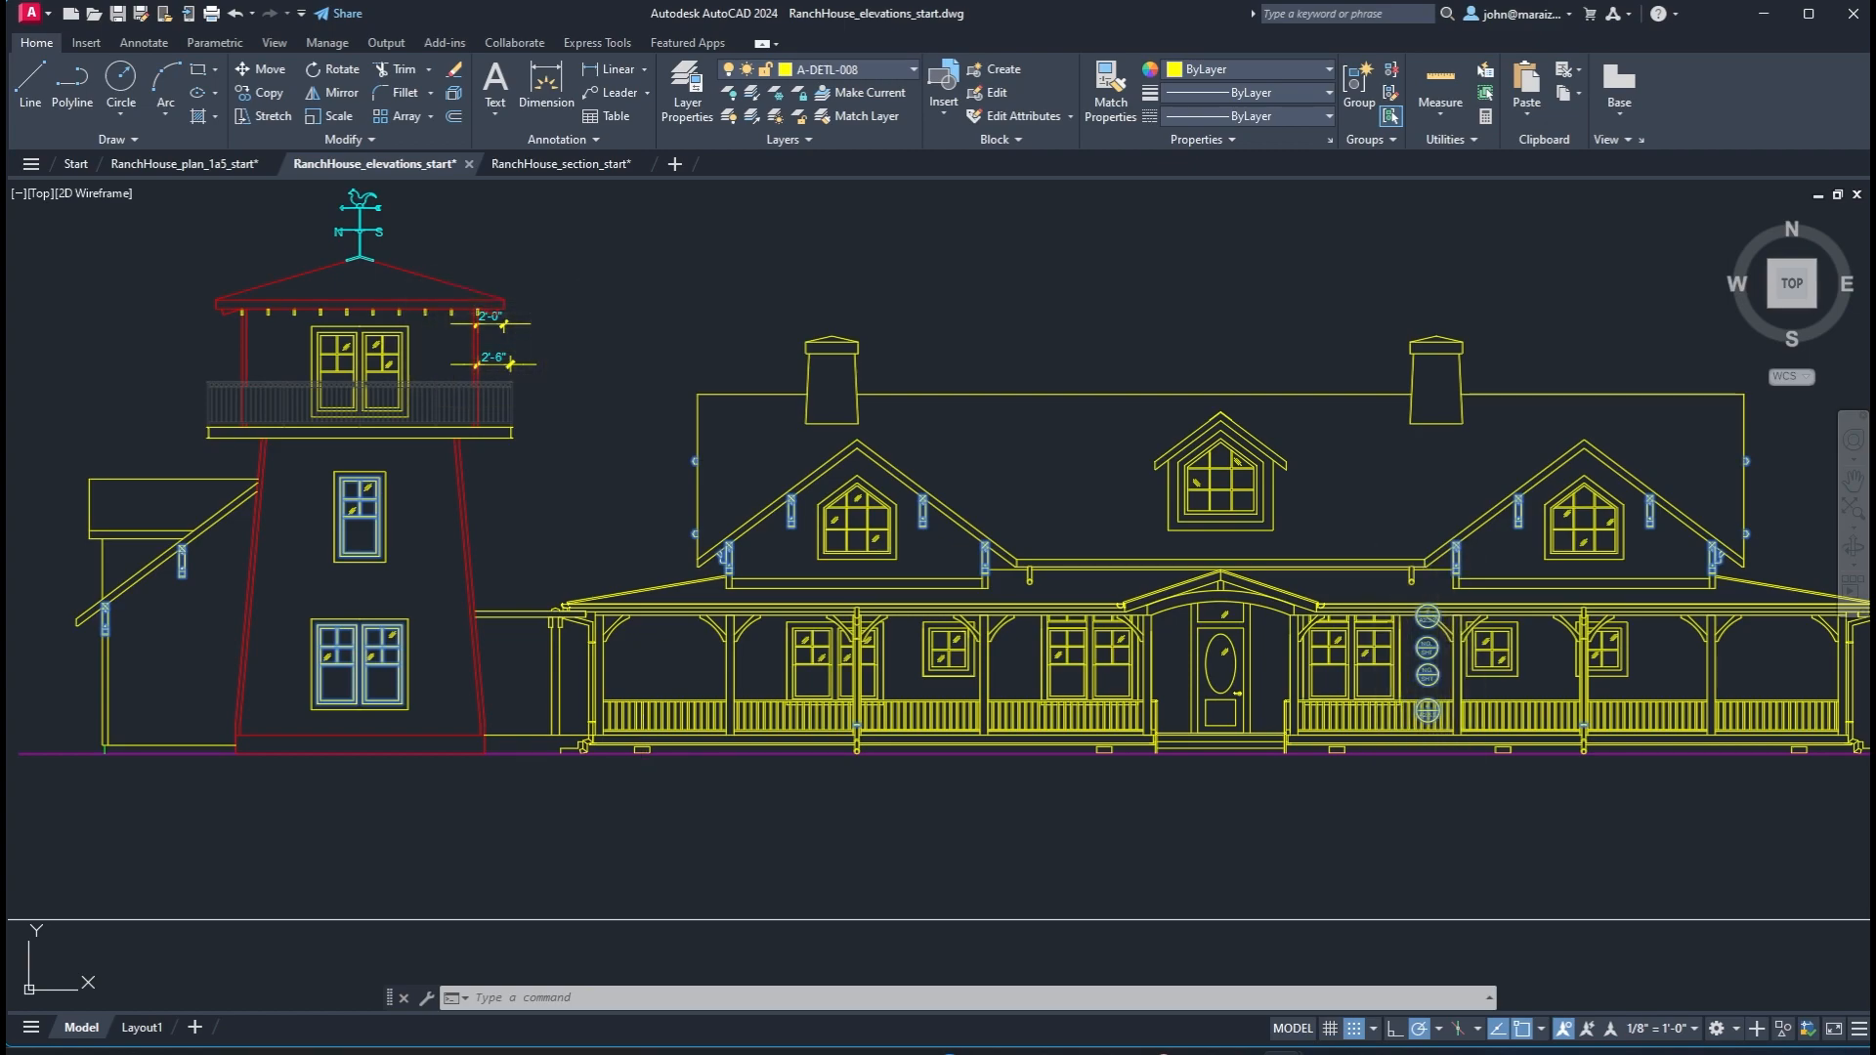
Start the SELECT command and pick the 2'-0" and 2'-6" dimensions beside the tower's upper storey
type("SEL")
key("Return")
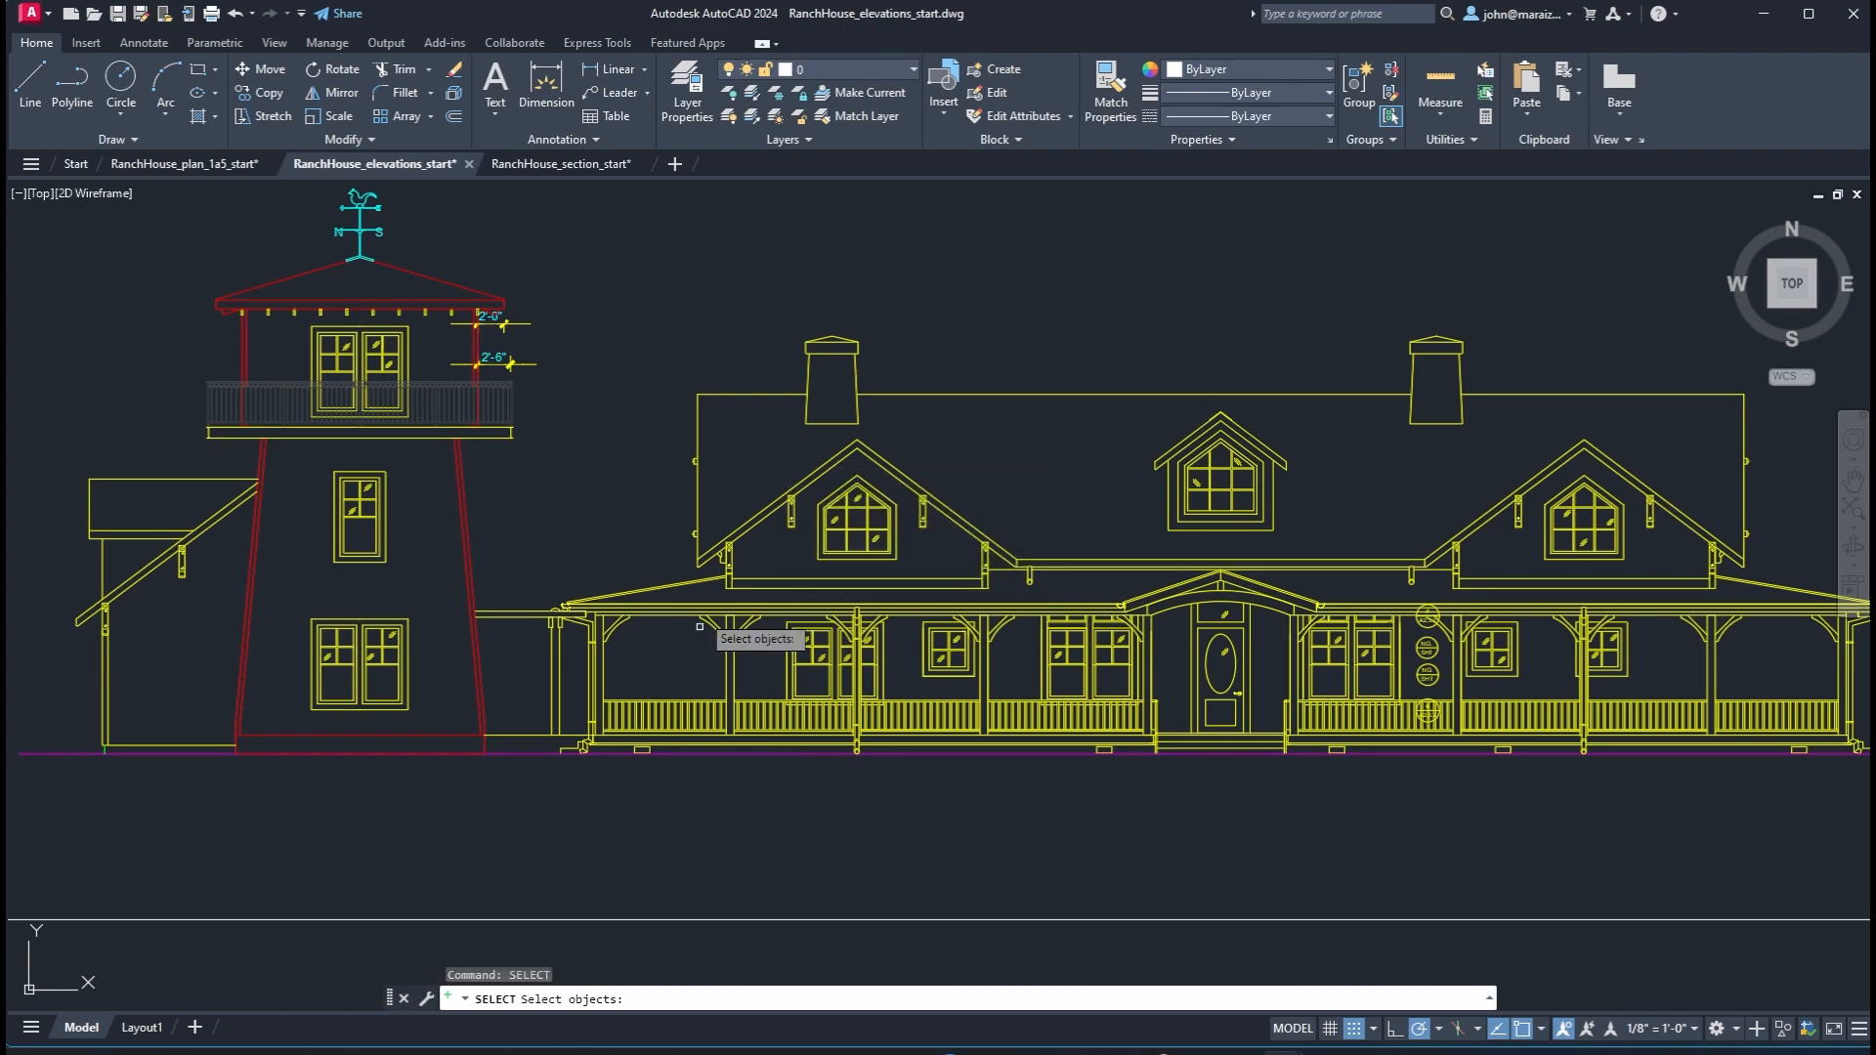
scroll(511, 347, "up", 6)
left_click(229, 303)
left_click(616, 424)
middle_click_drag(238, 287, 293, 460)
left_click(291, 459)
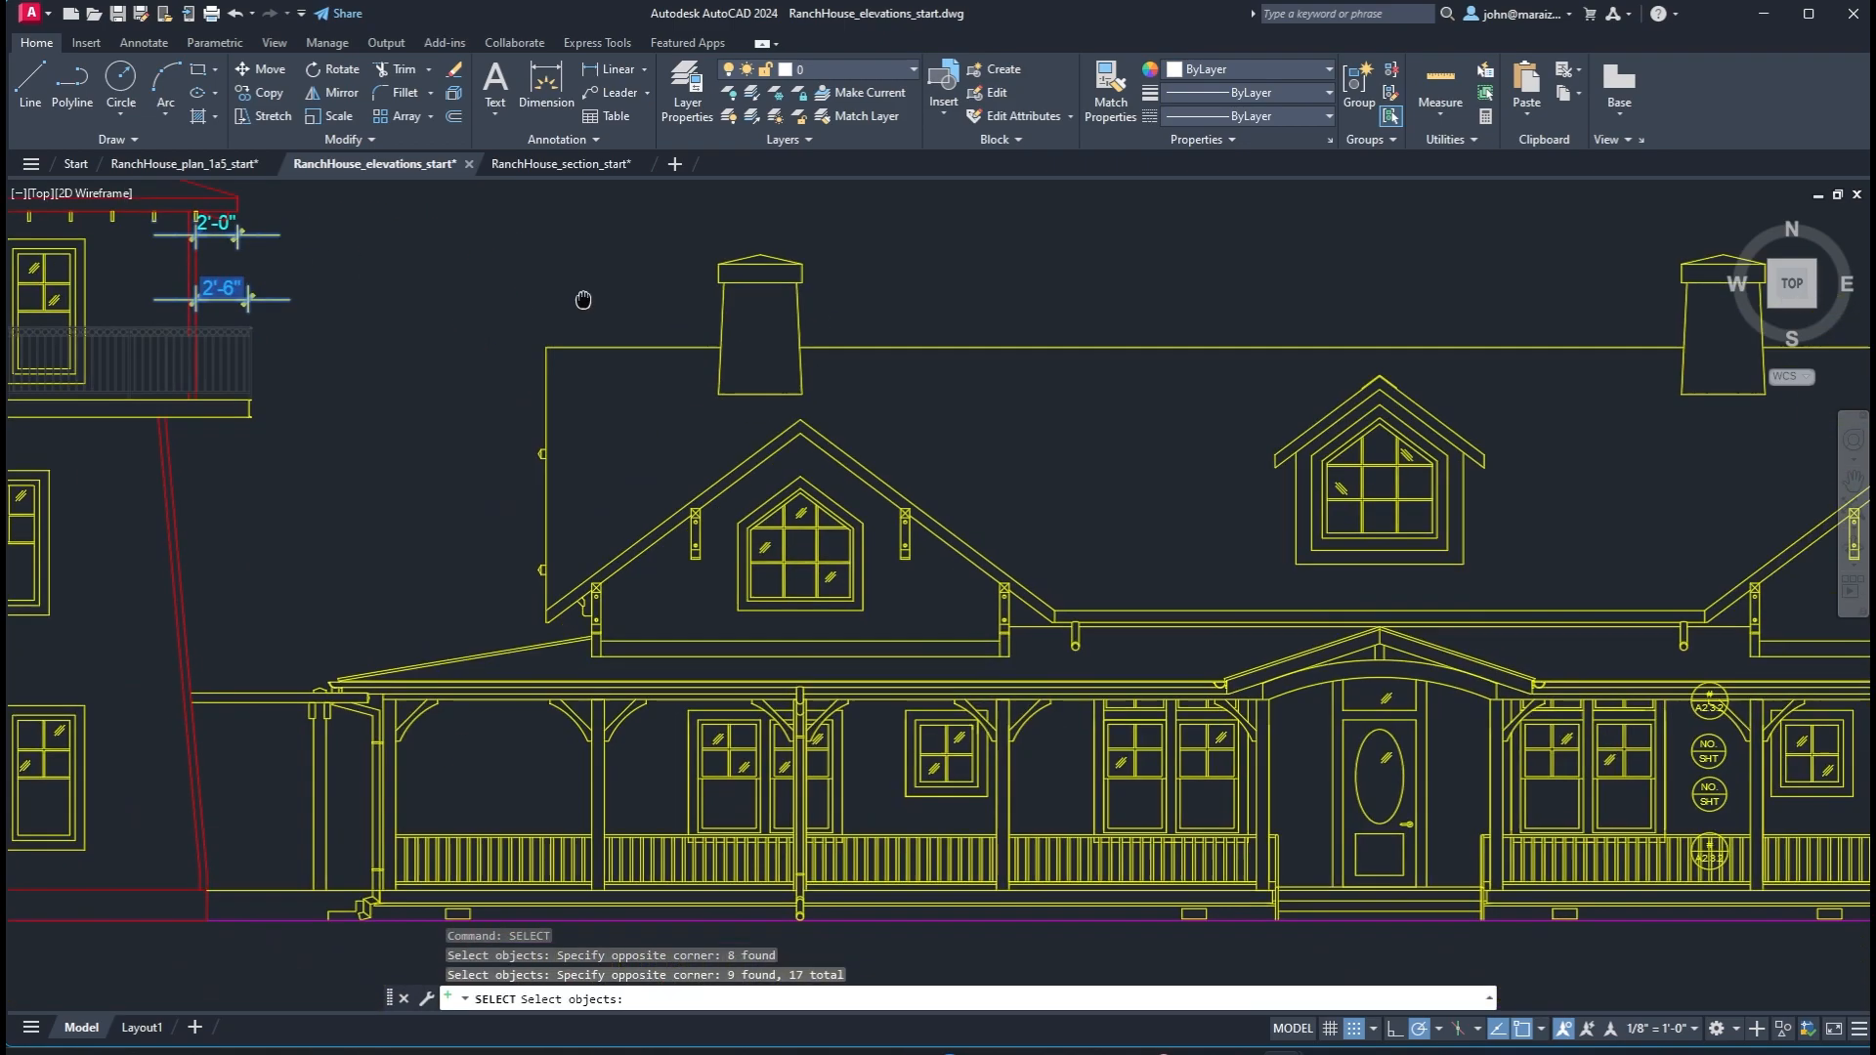
Add the circular sheet reference markers on the front porch to the selection
scroll(955, 619, "up", 5)
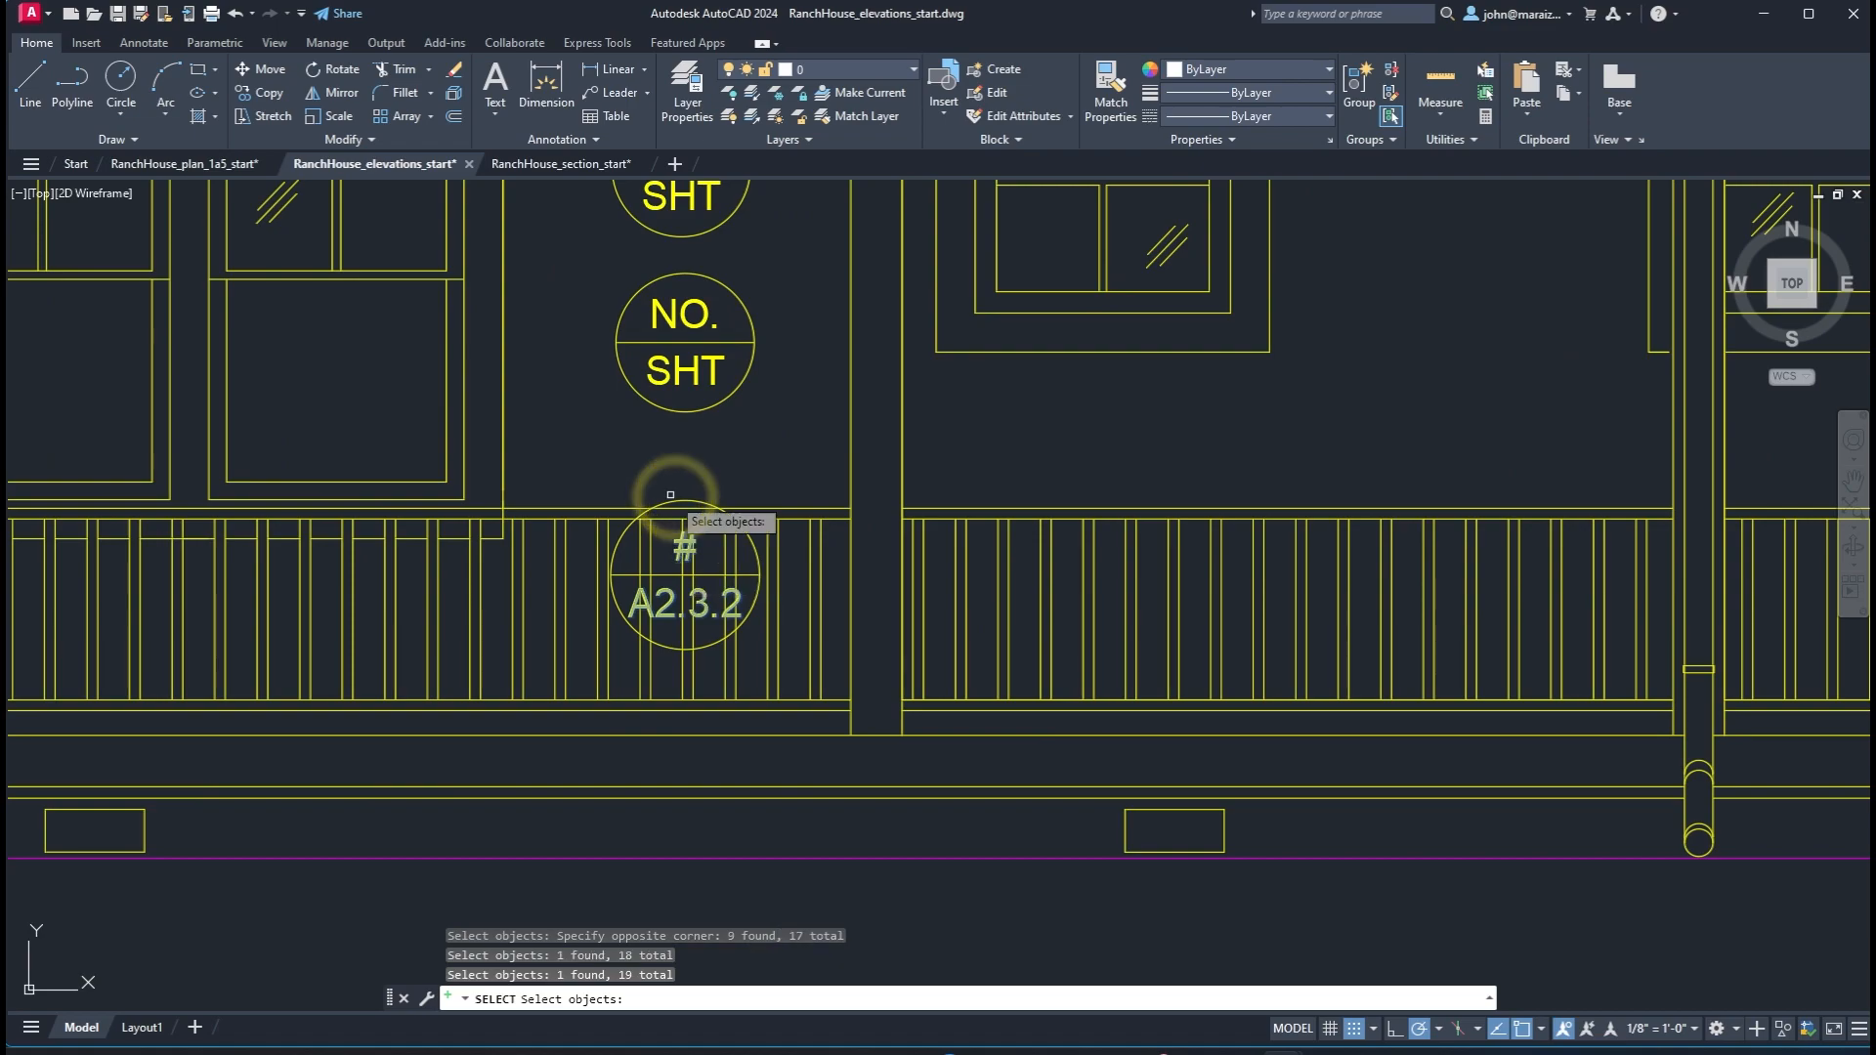
left_click(765, 417)
left_click(621, 316)
middle_click_drag(627, 262, 646, 598)
left_click(774, 574)
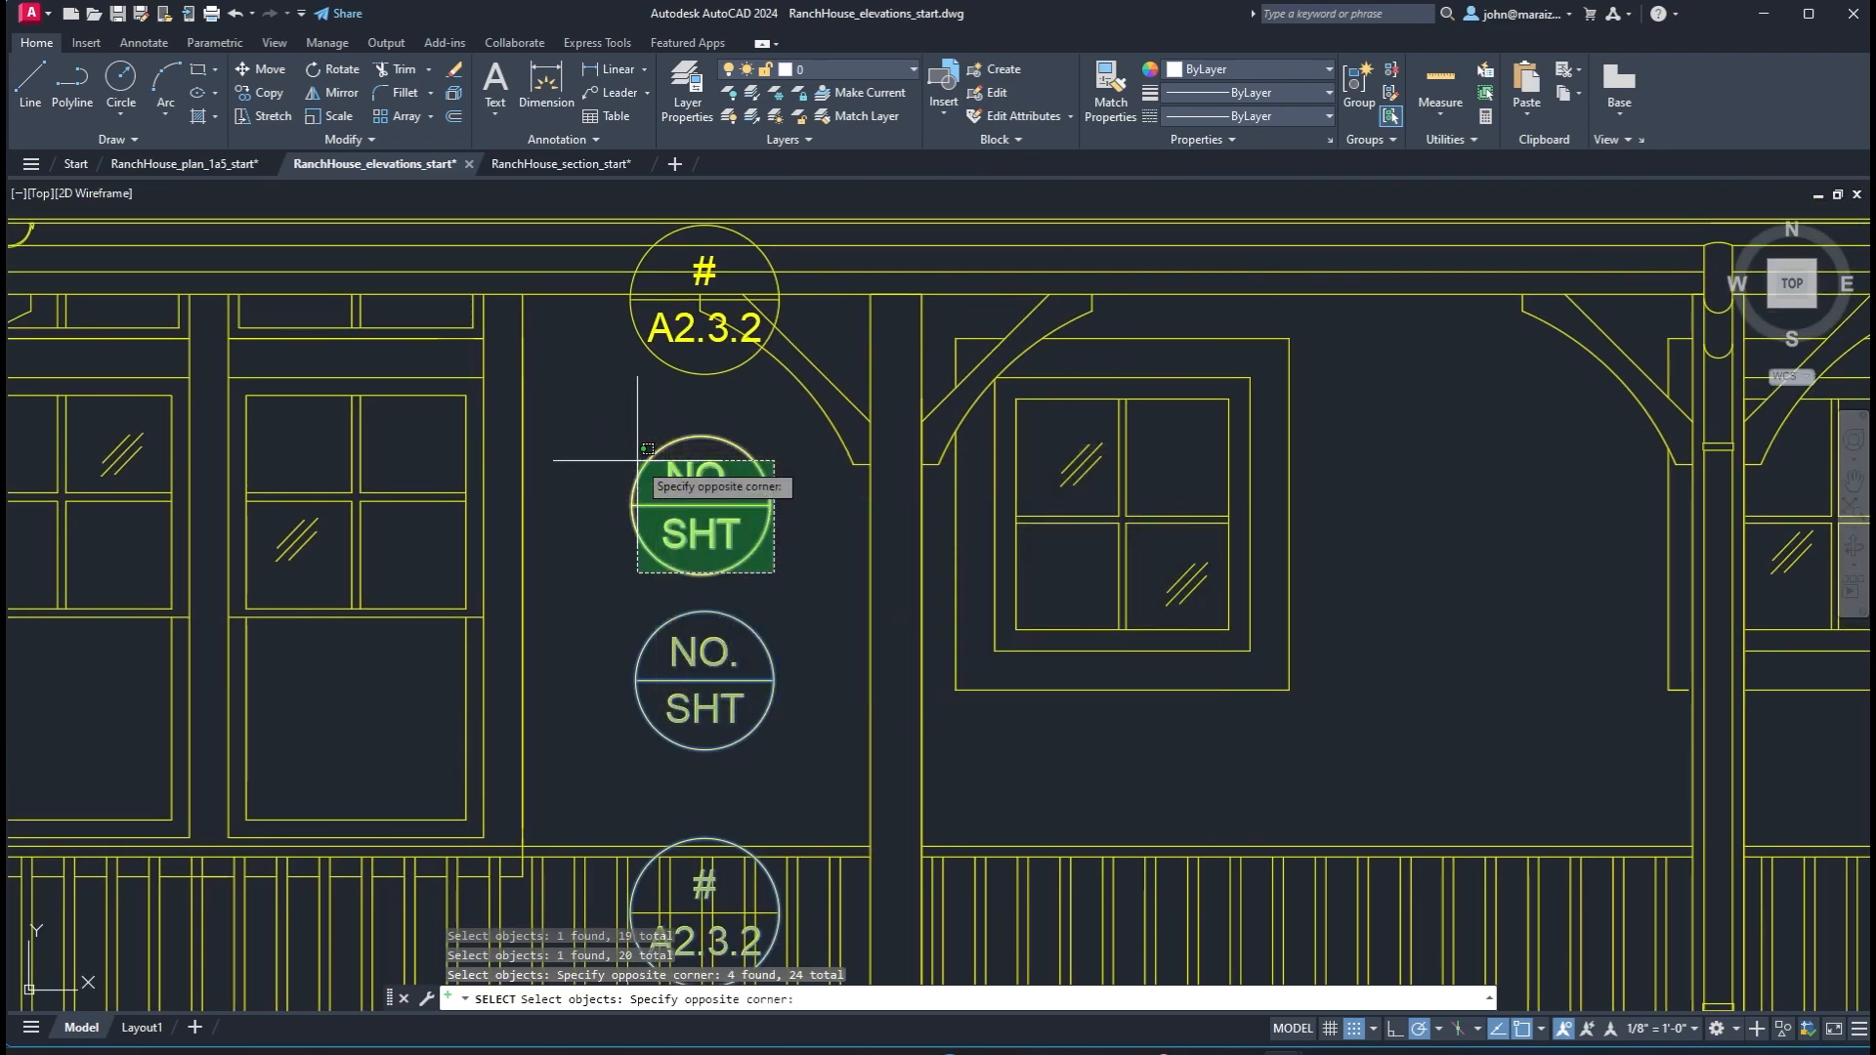
left_click(639, 457)
middle_click_drag(662, 397, 607, 586)
Move the selected dimensions and sheet markers to layer A-DETL-PATT through their properties
right_click(557, 428)
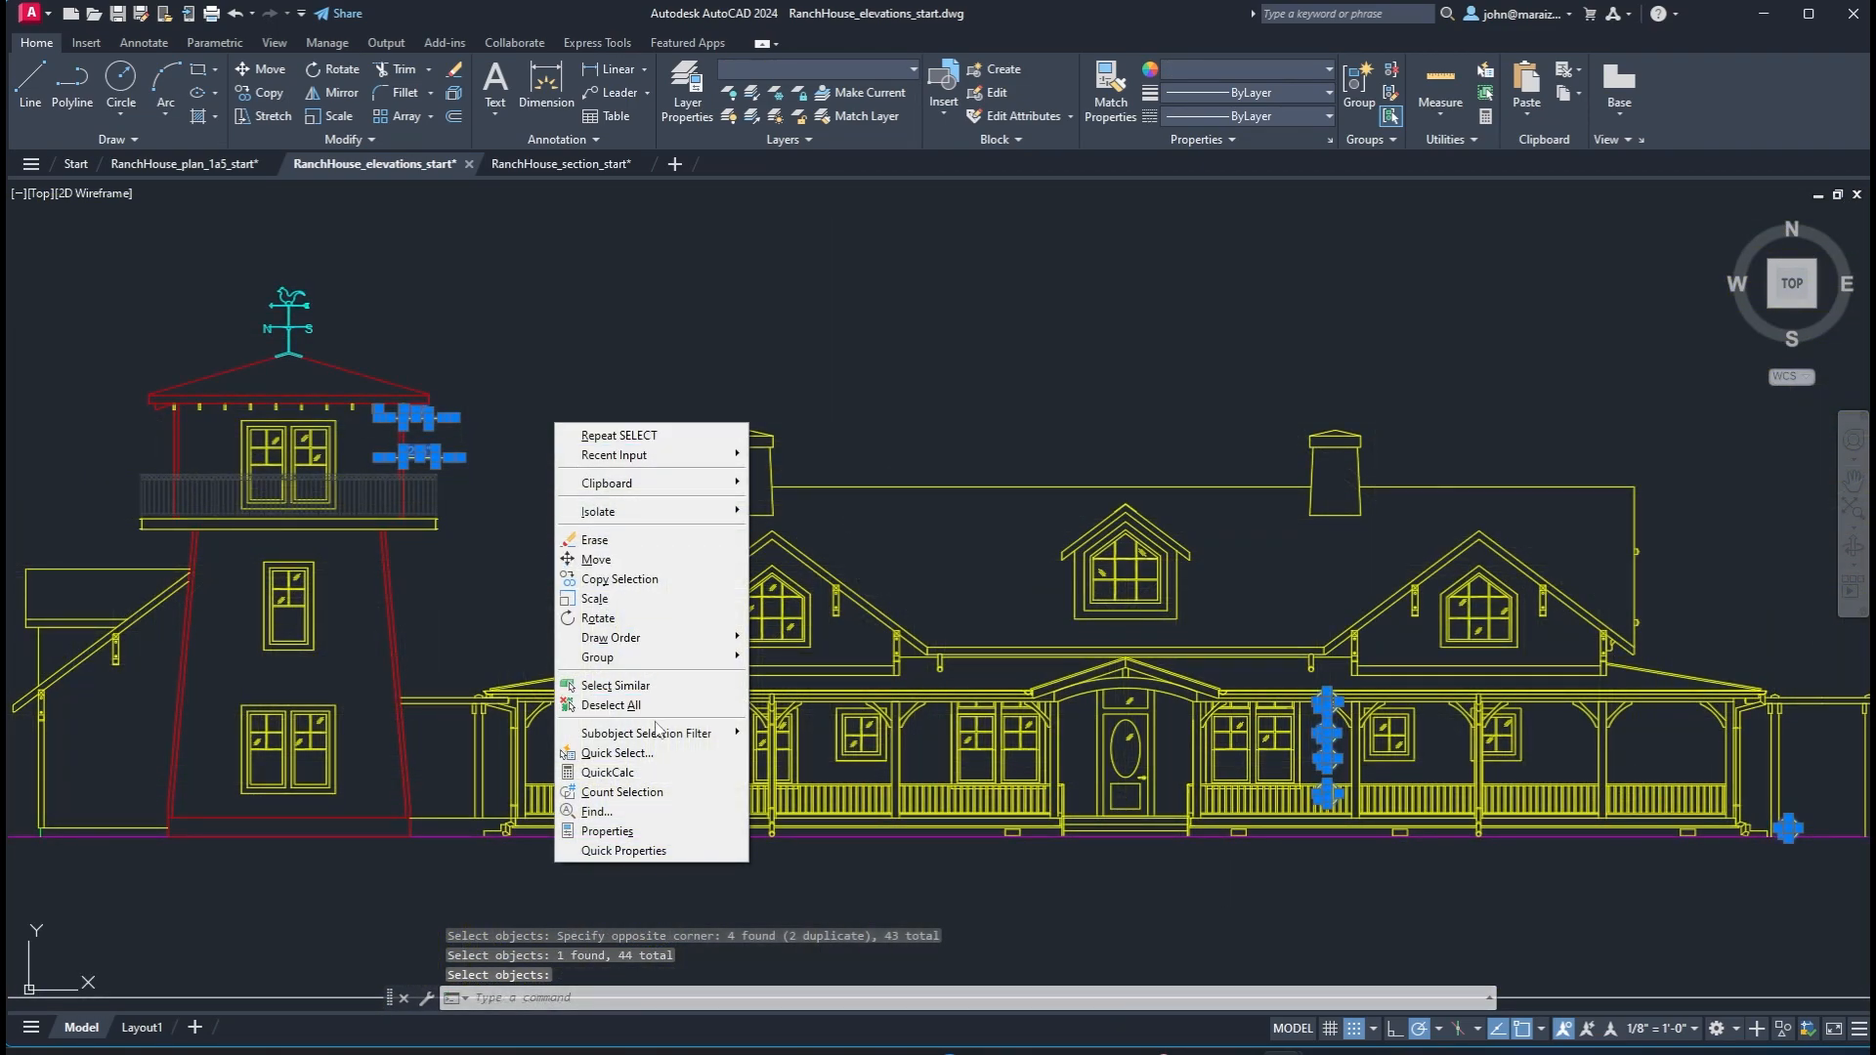
left_click(606, 830)
left_click(278, 135)
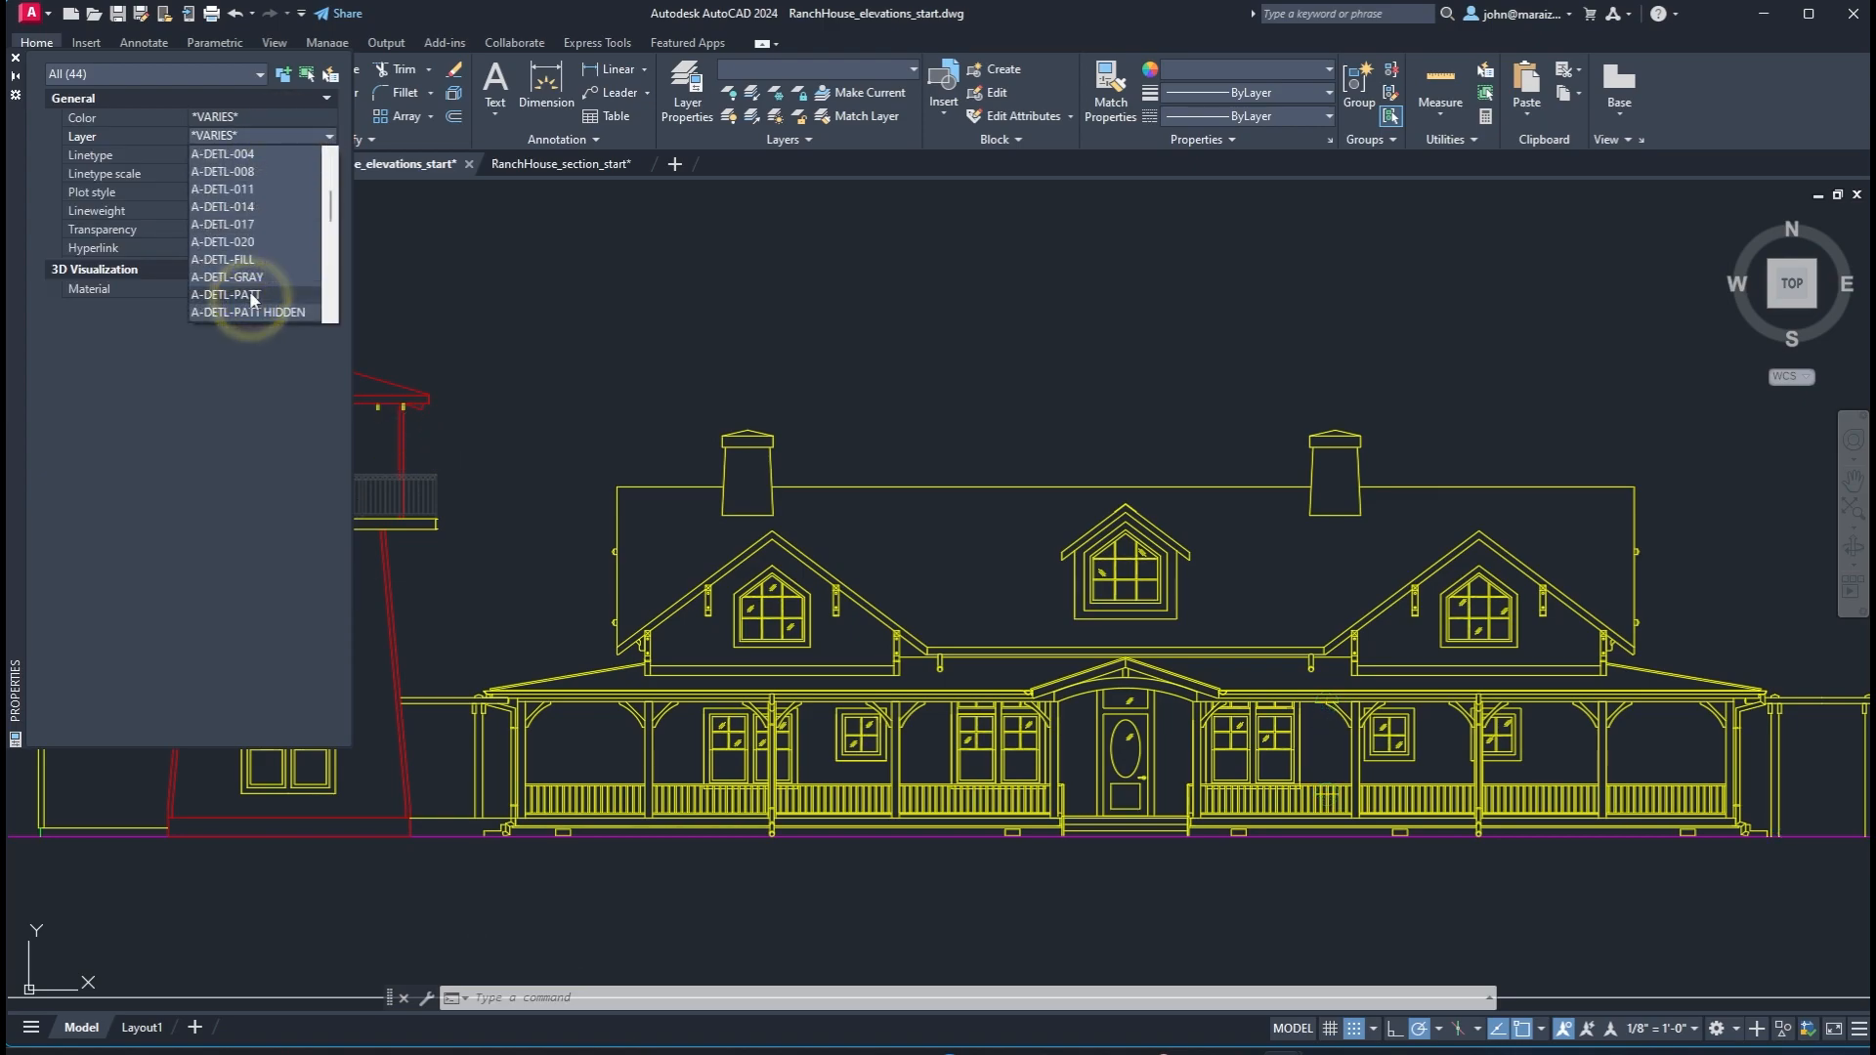
left_click(251, 298)
left_click(1060, 425)
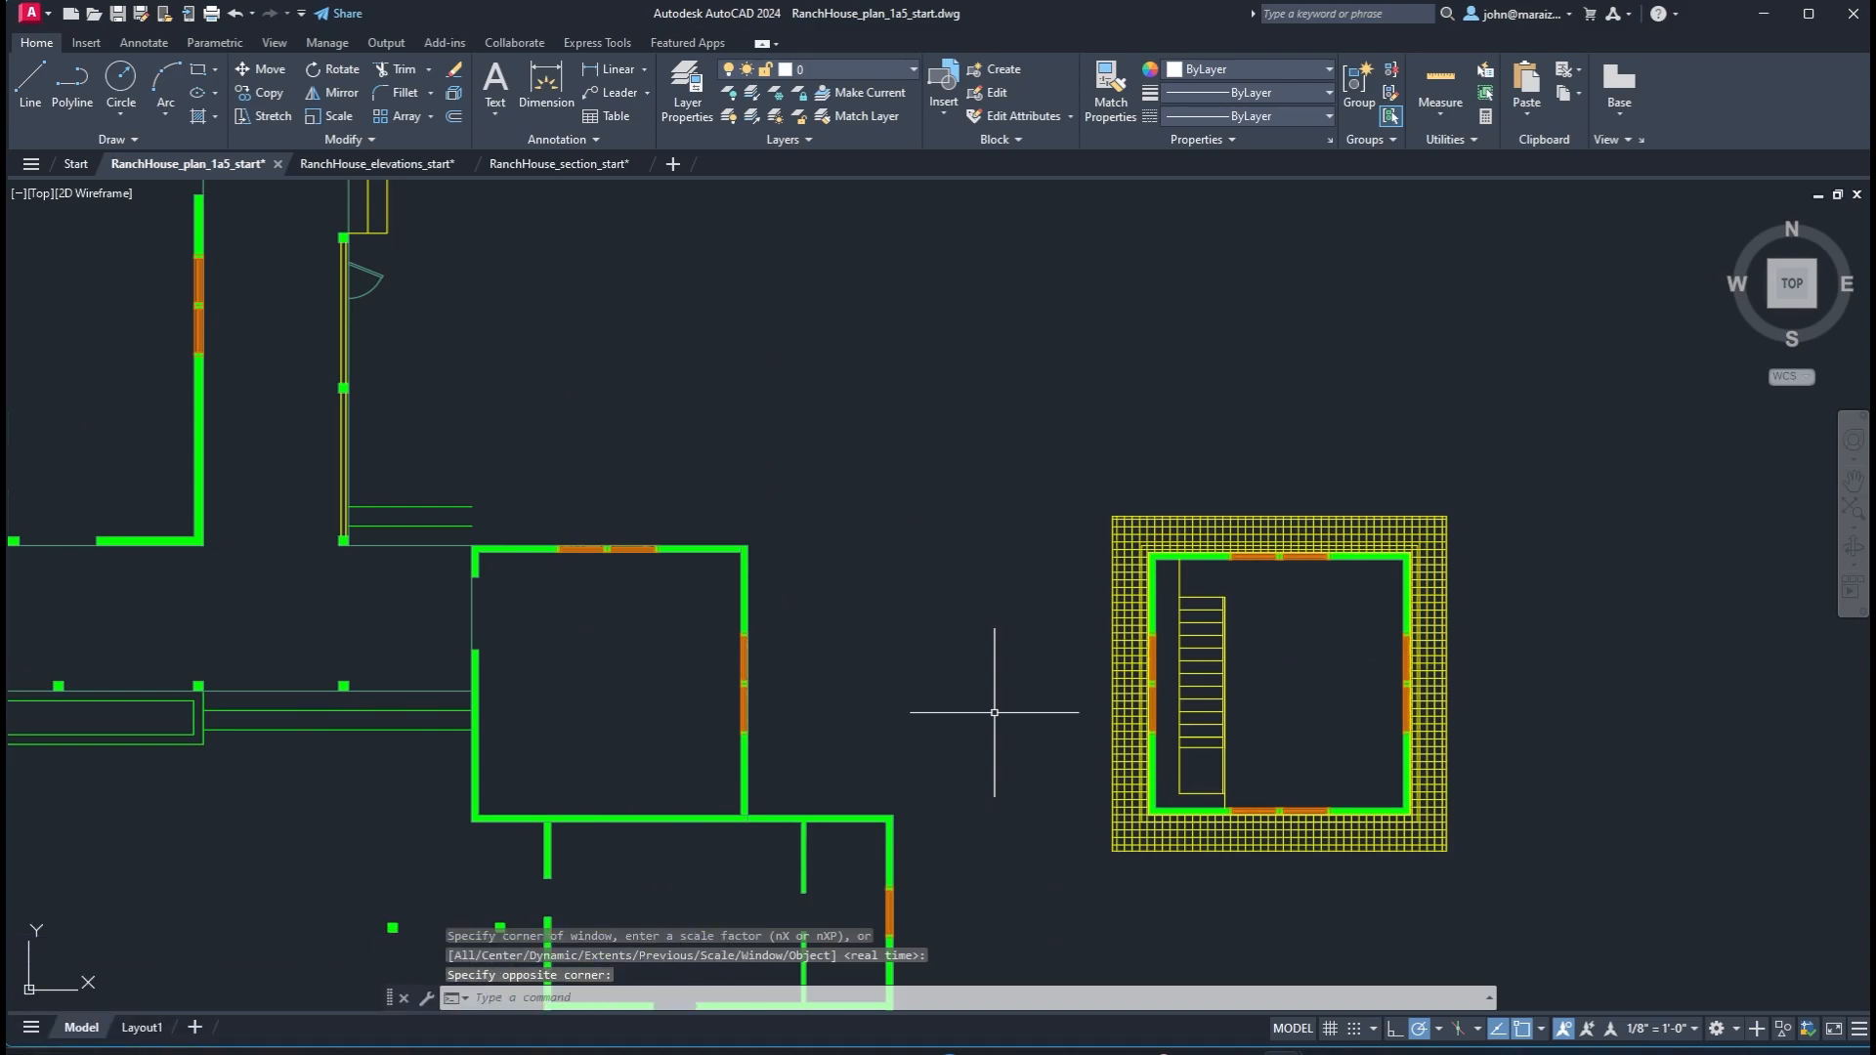
Turn FILL mode off in the plan drawing and regenerate the display
type("FILL")
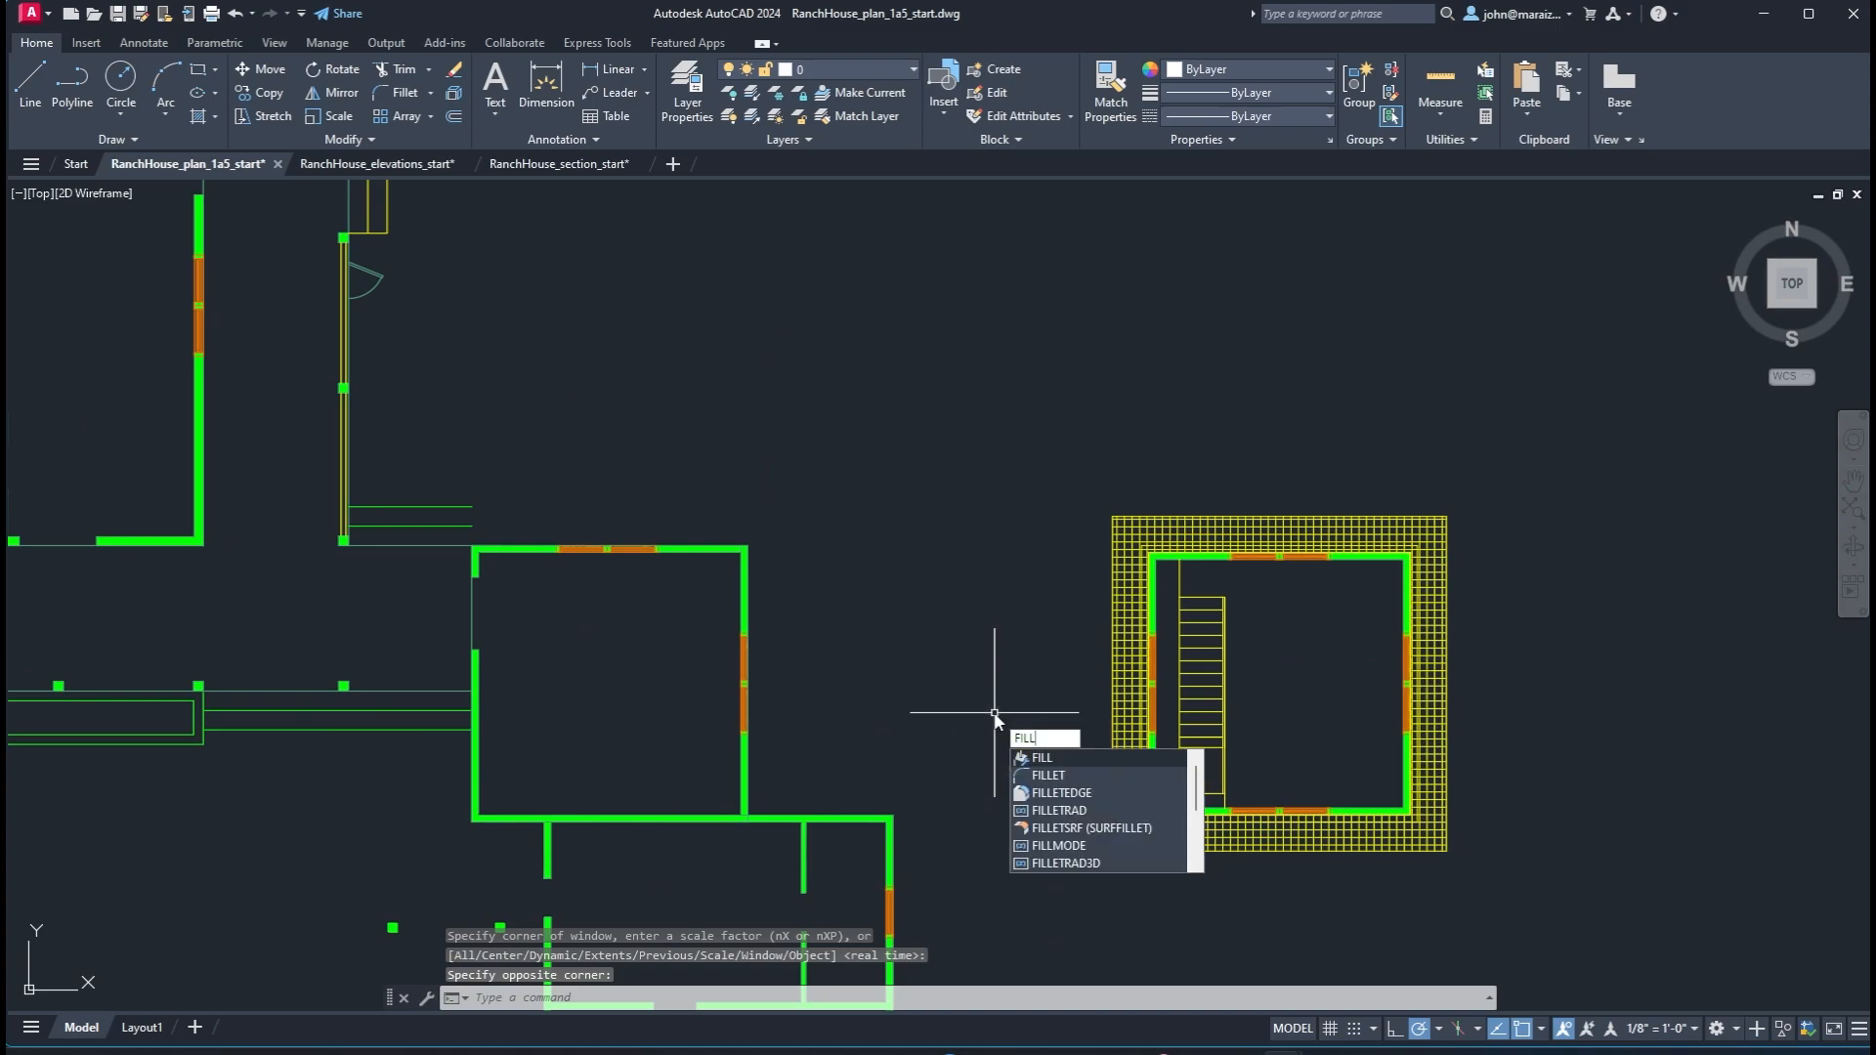
key("Return")
type("ff")
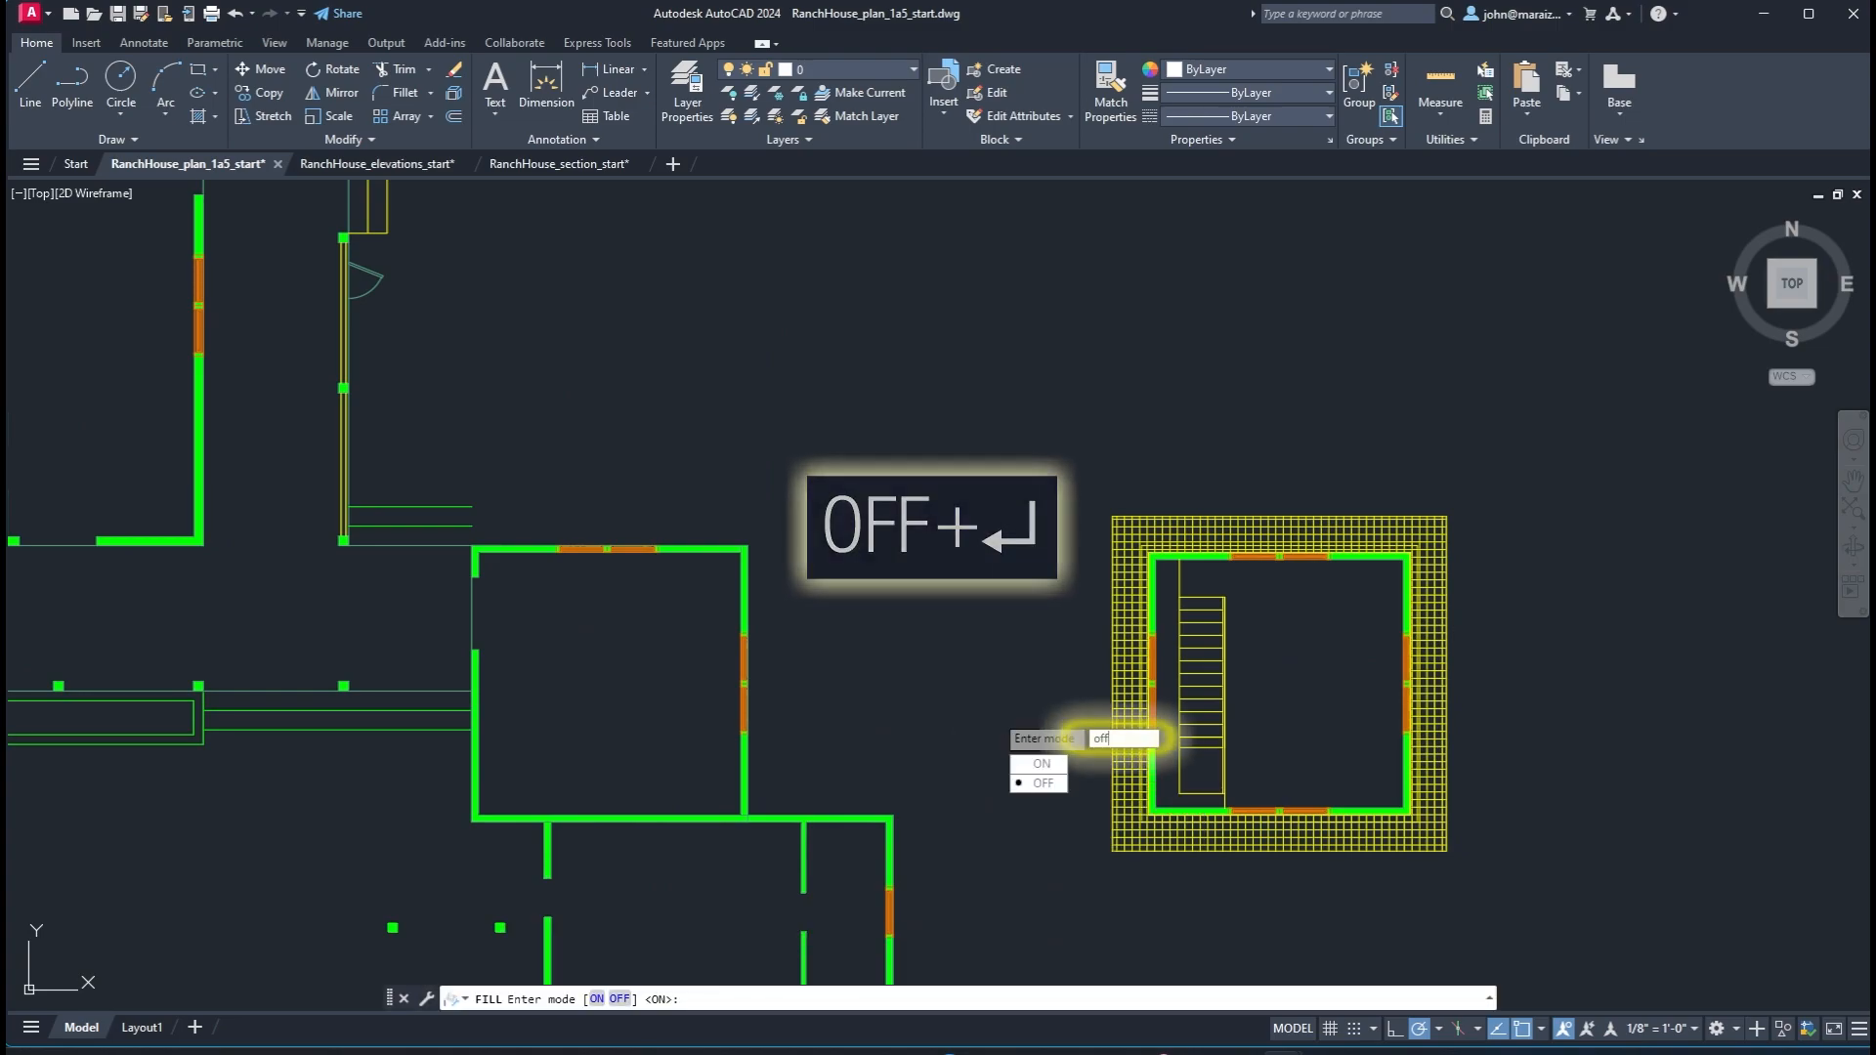
key("Return")
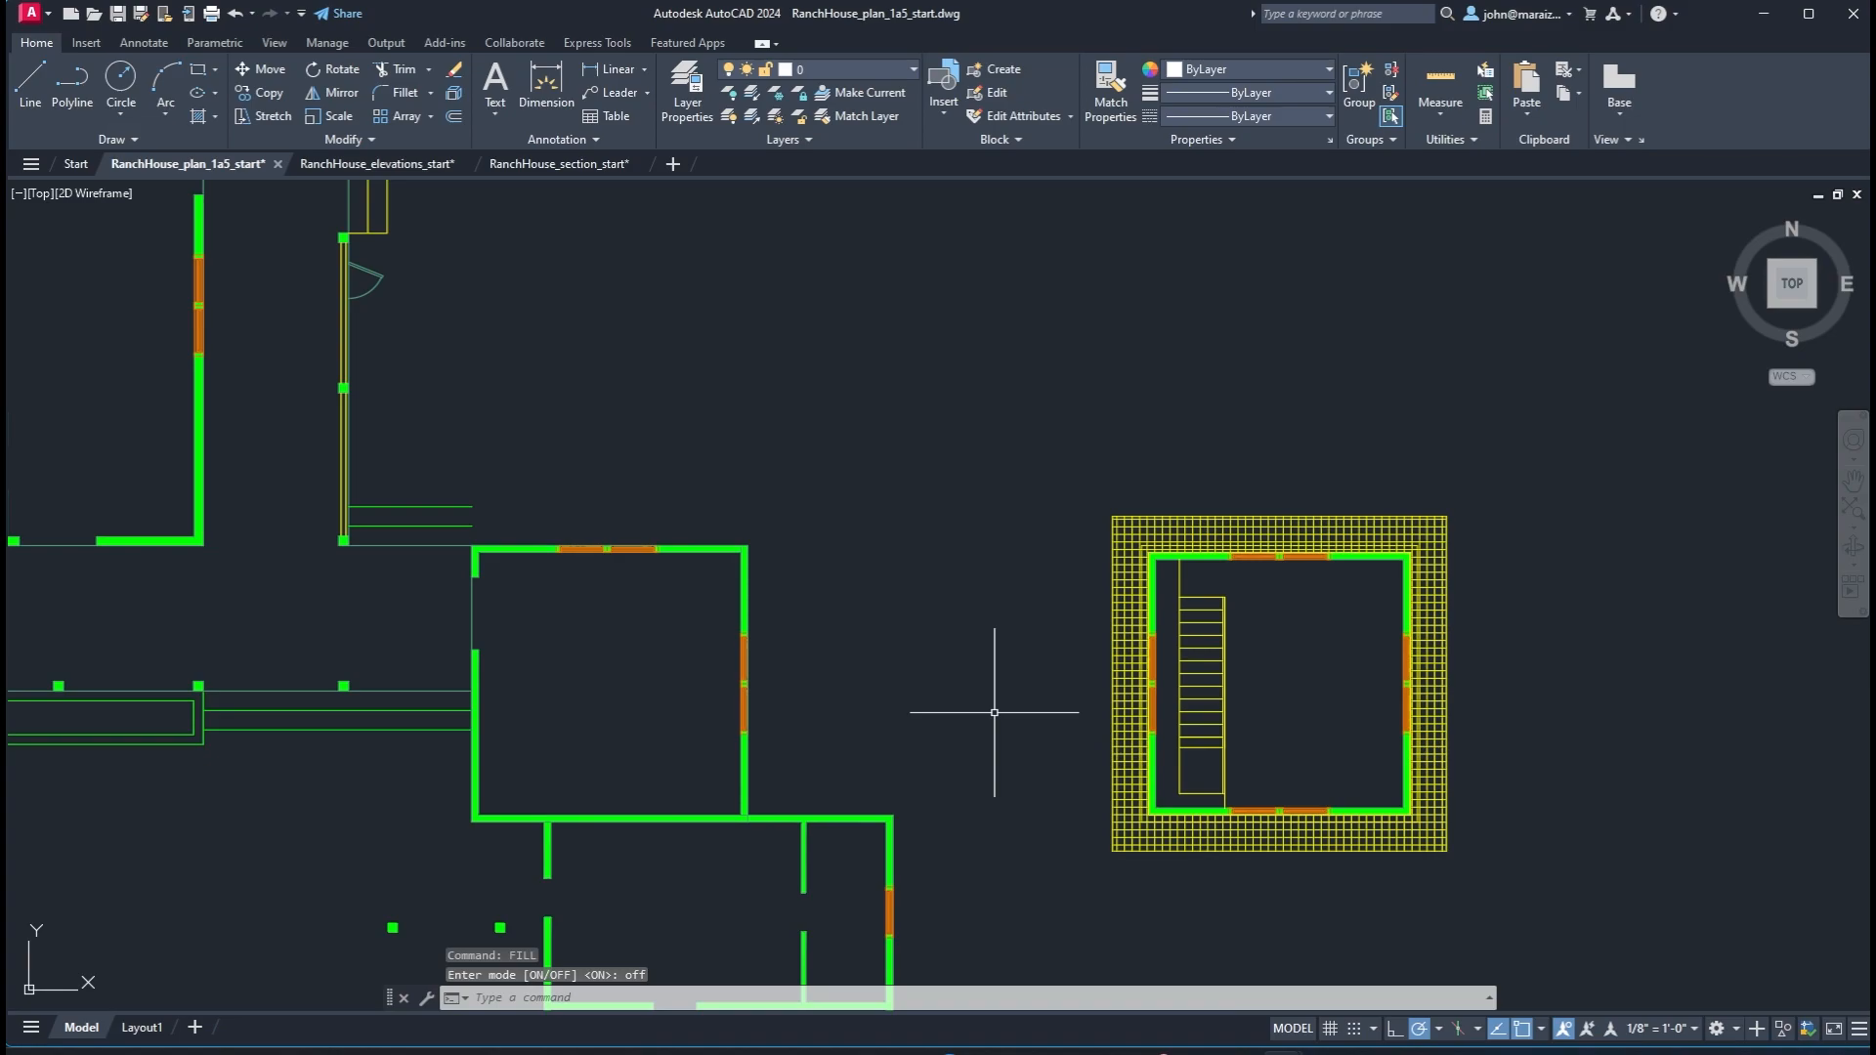
type("RE")
key("Return")
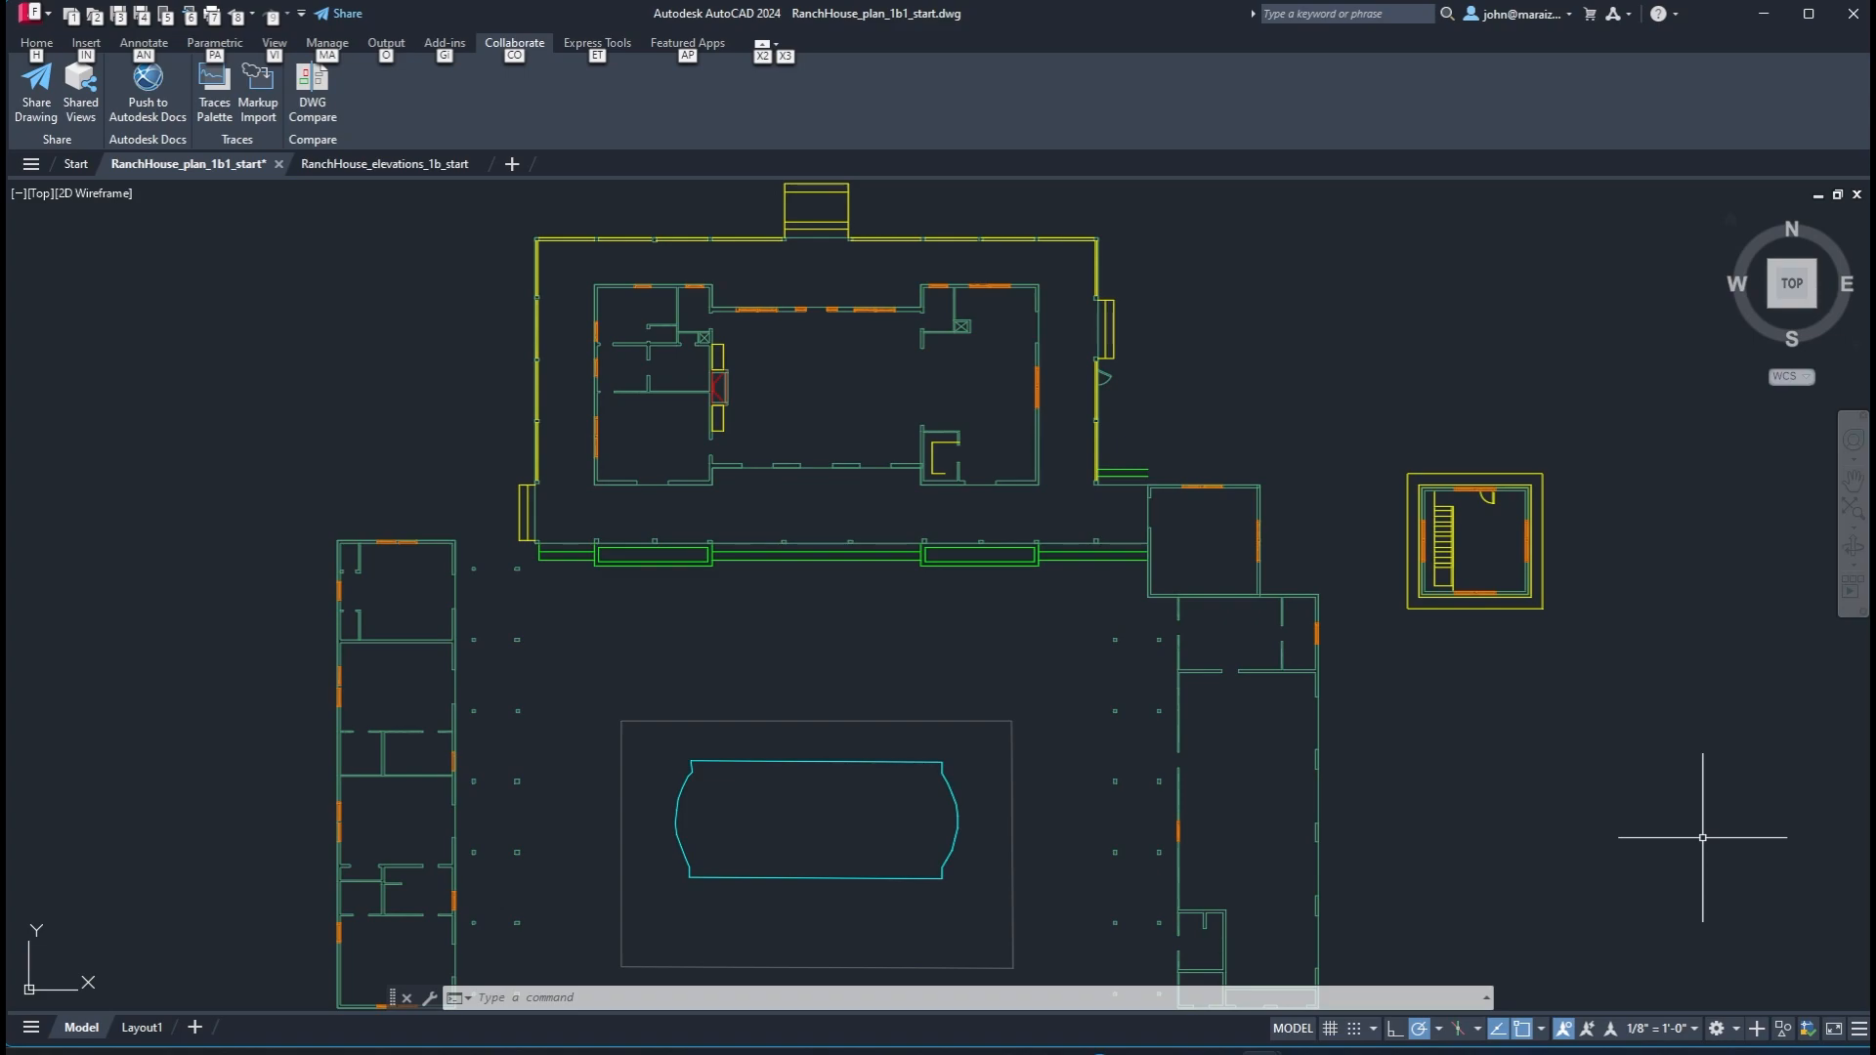
Zoom to the plan's extents and set a new UCS origin at the main house's lower-left outer wall corner
type("z")
key("Return")
type("e")
key("Return")
middle_click_drag(842, 699, 937, 645)
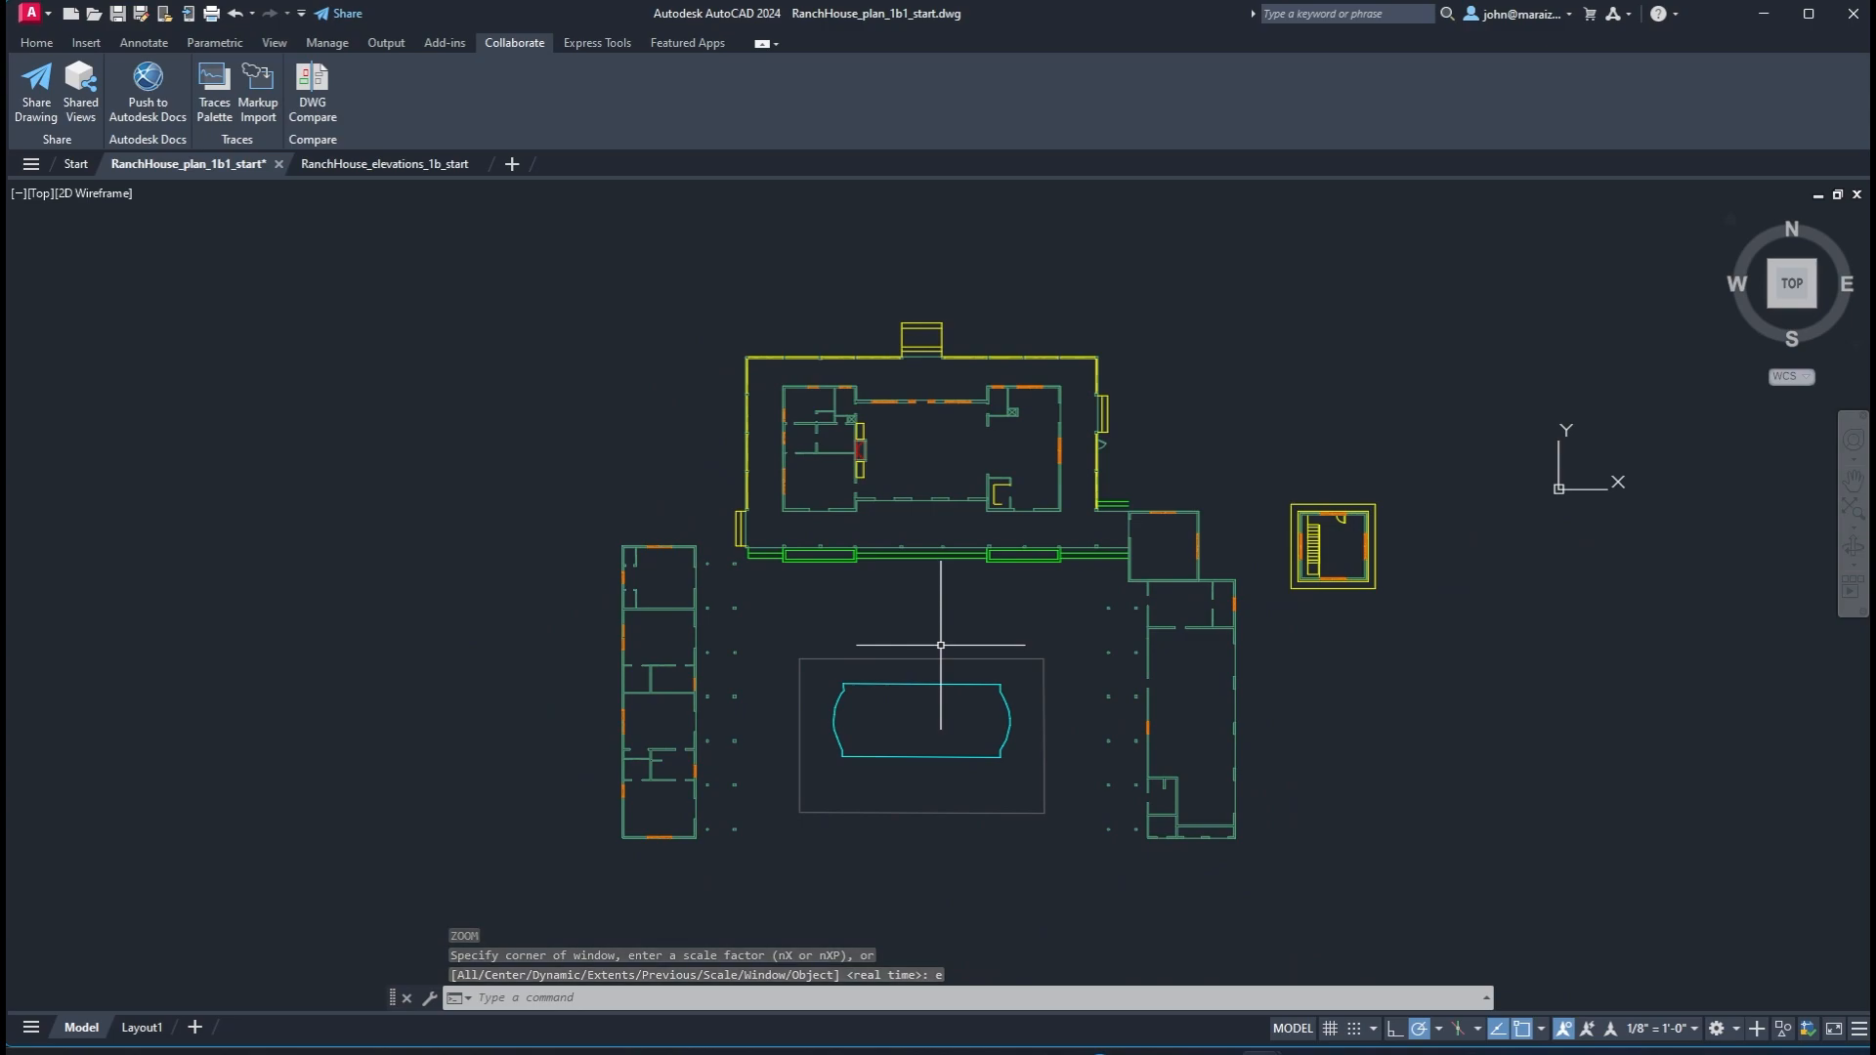
type("u")
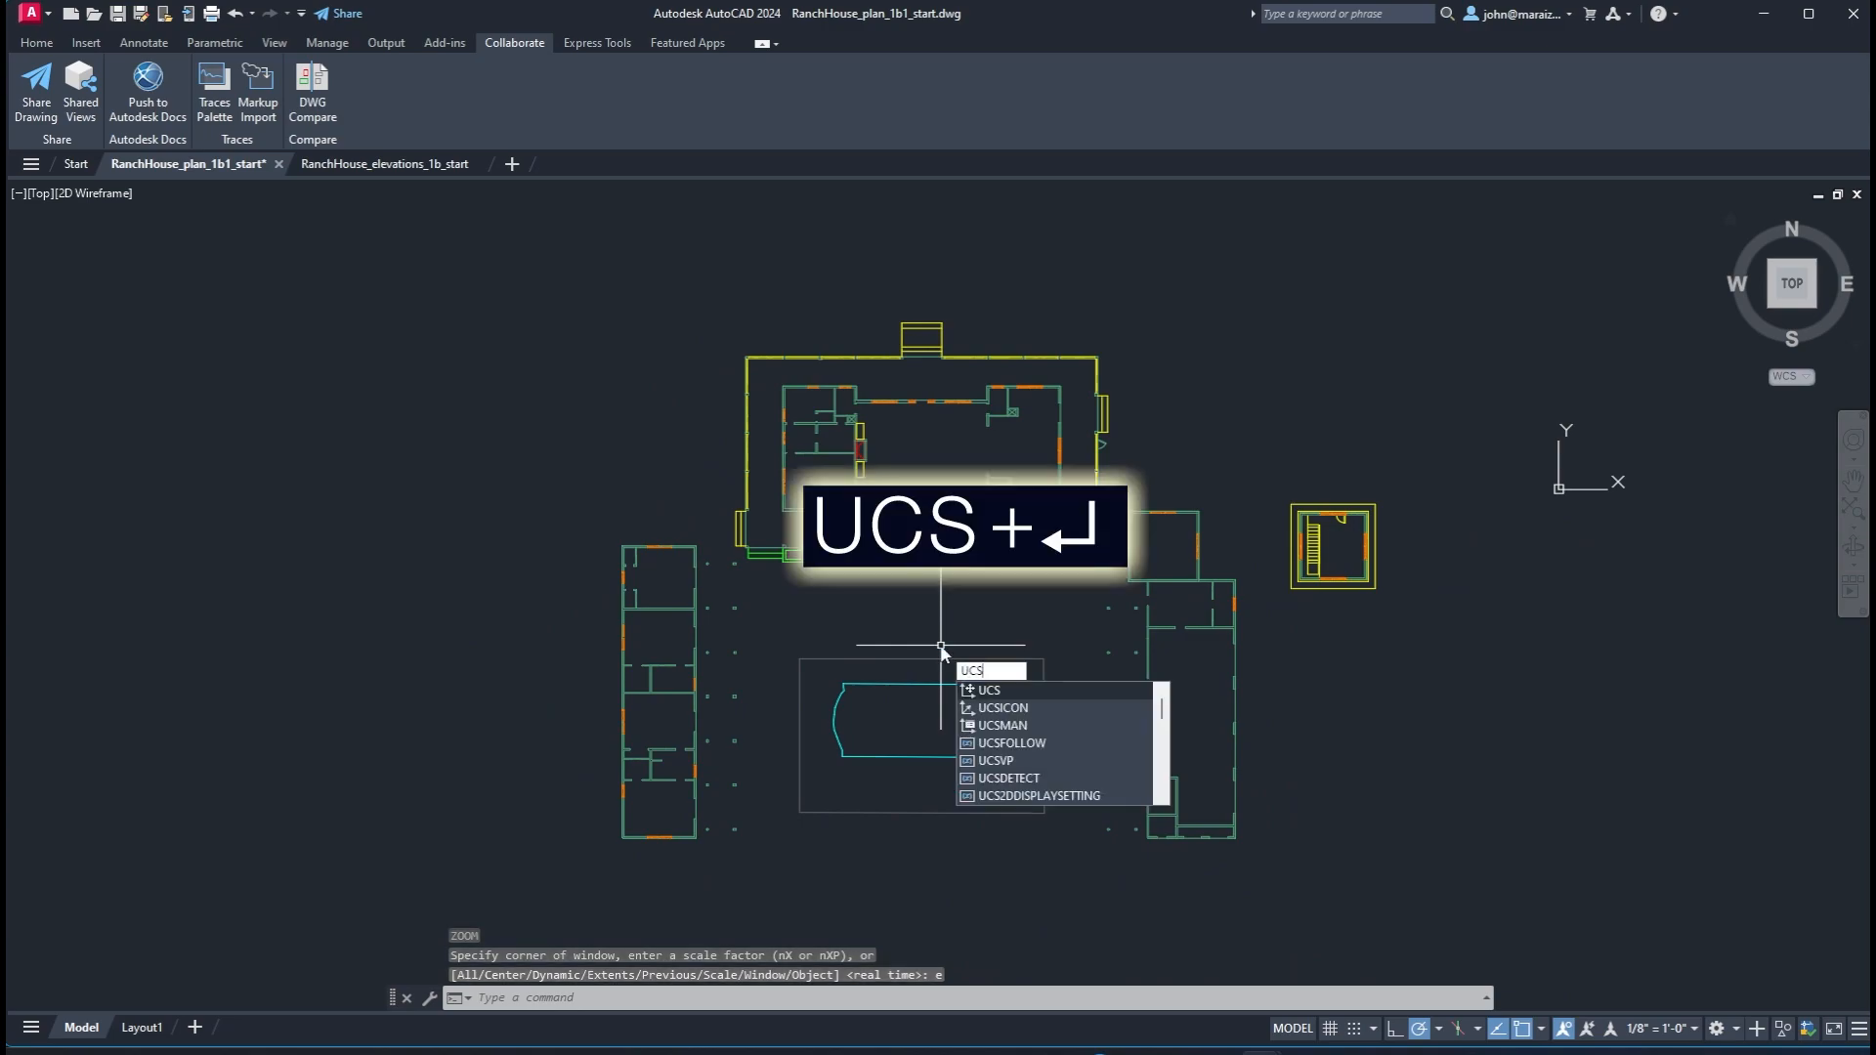
key("Return")
type("n")
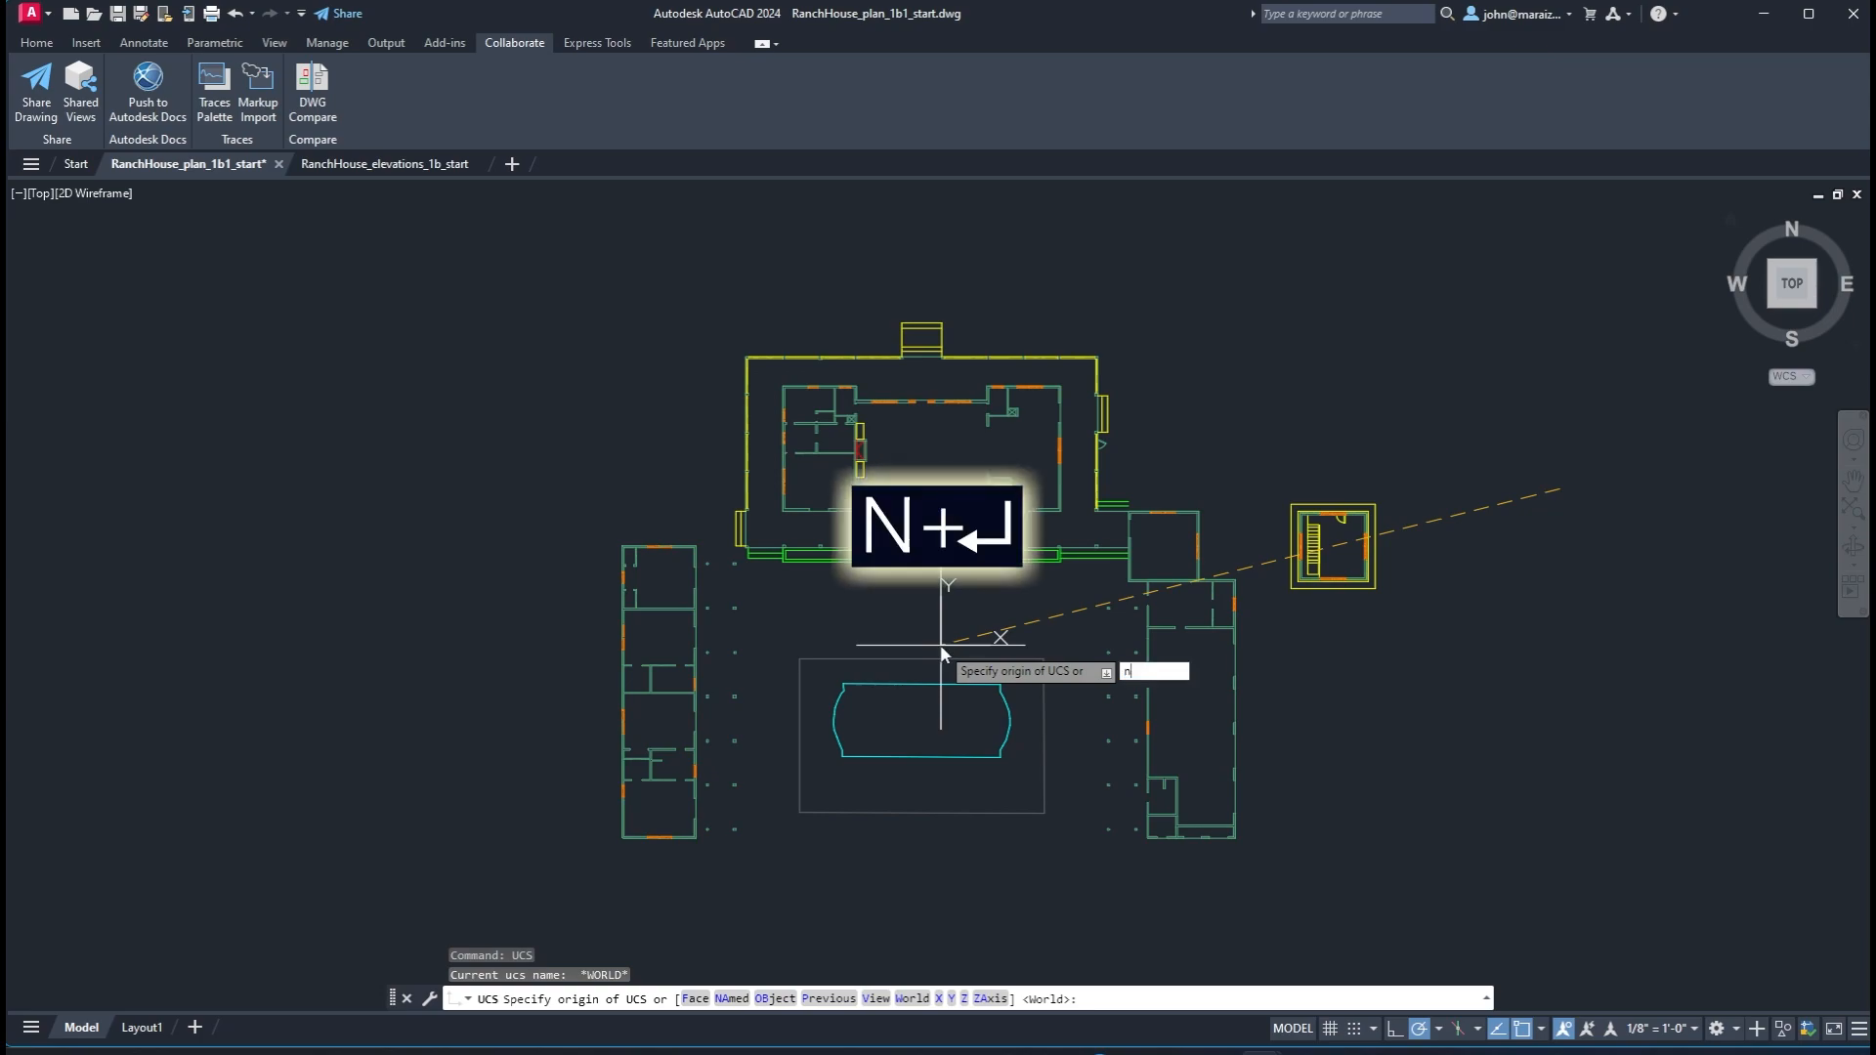
key("Return")
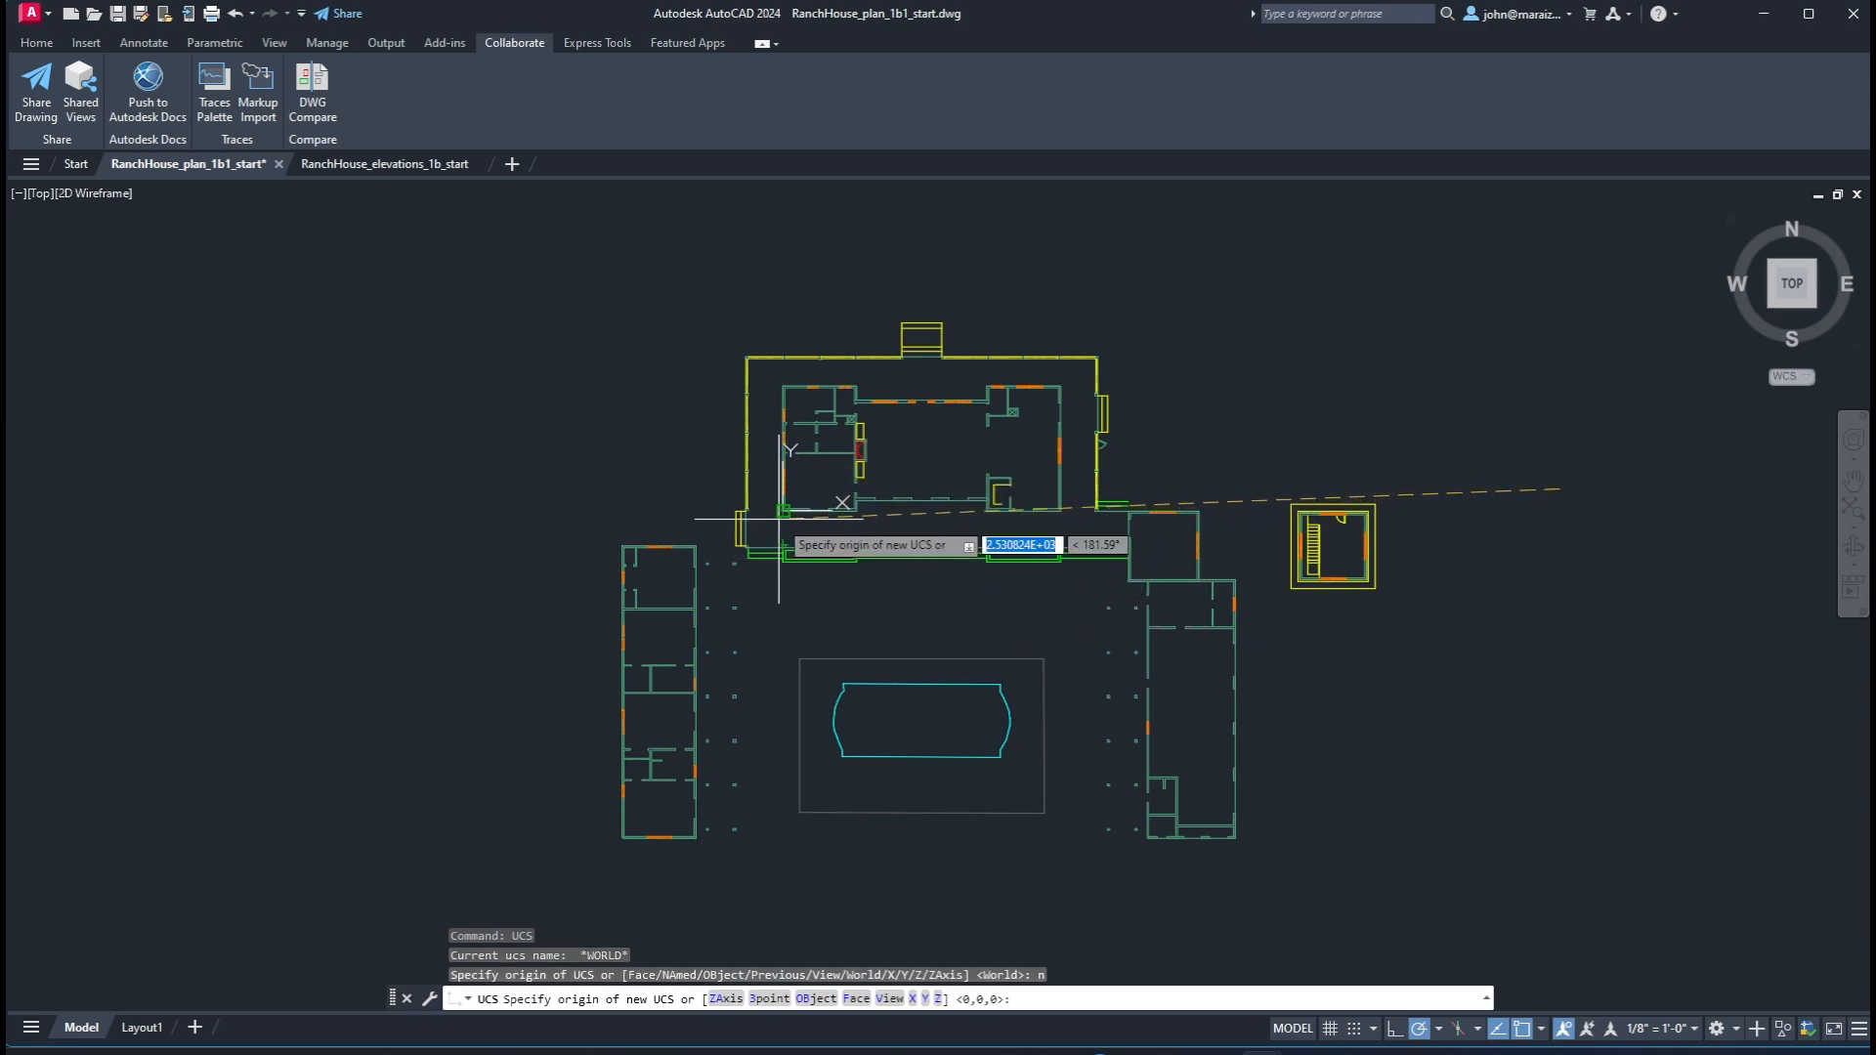
scroll(779, 518, "up", 4)
left_click(785, 483)
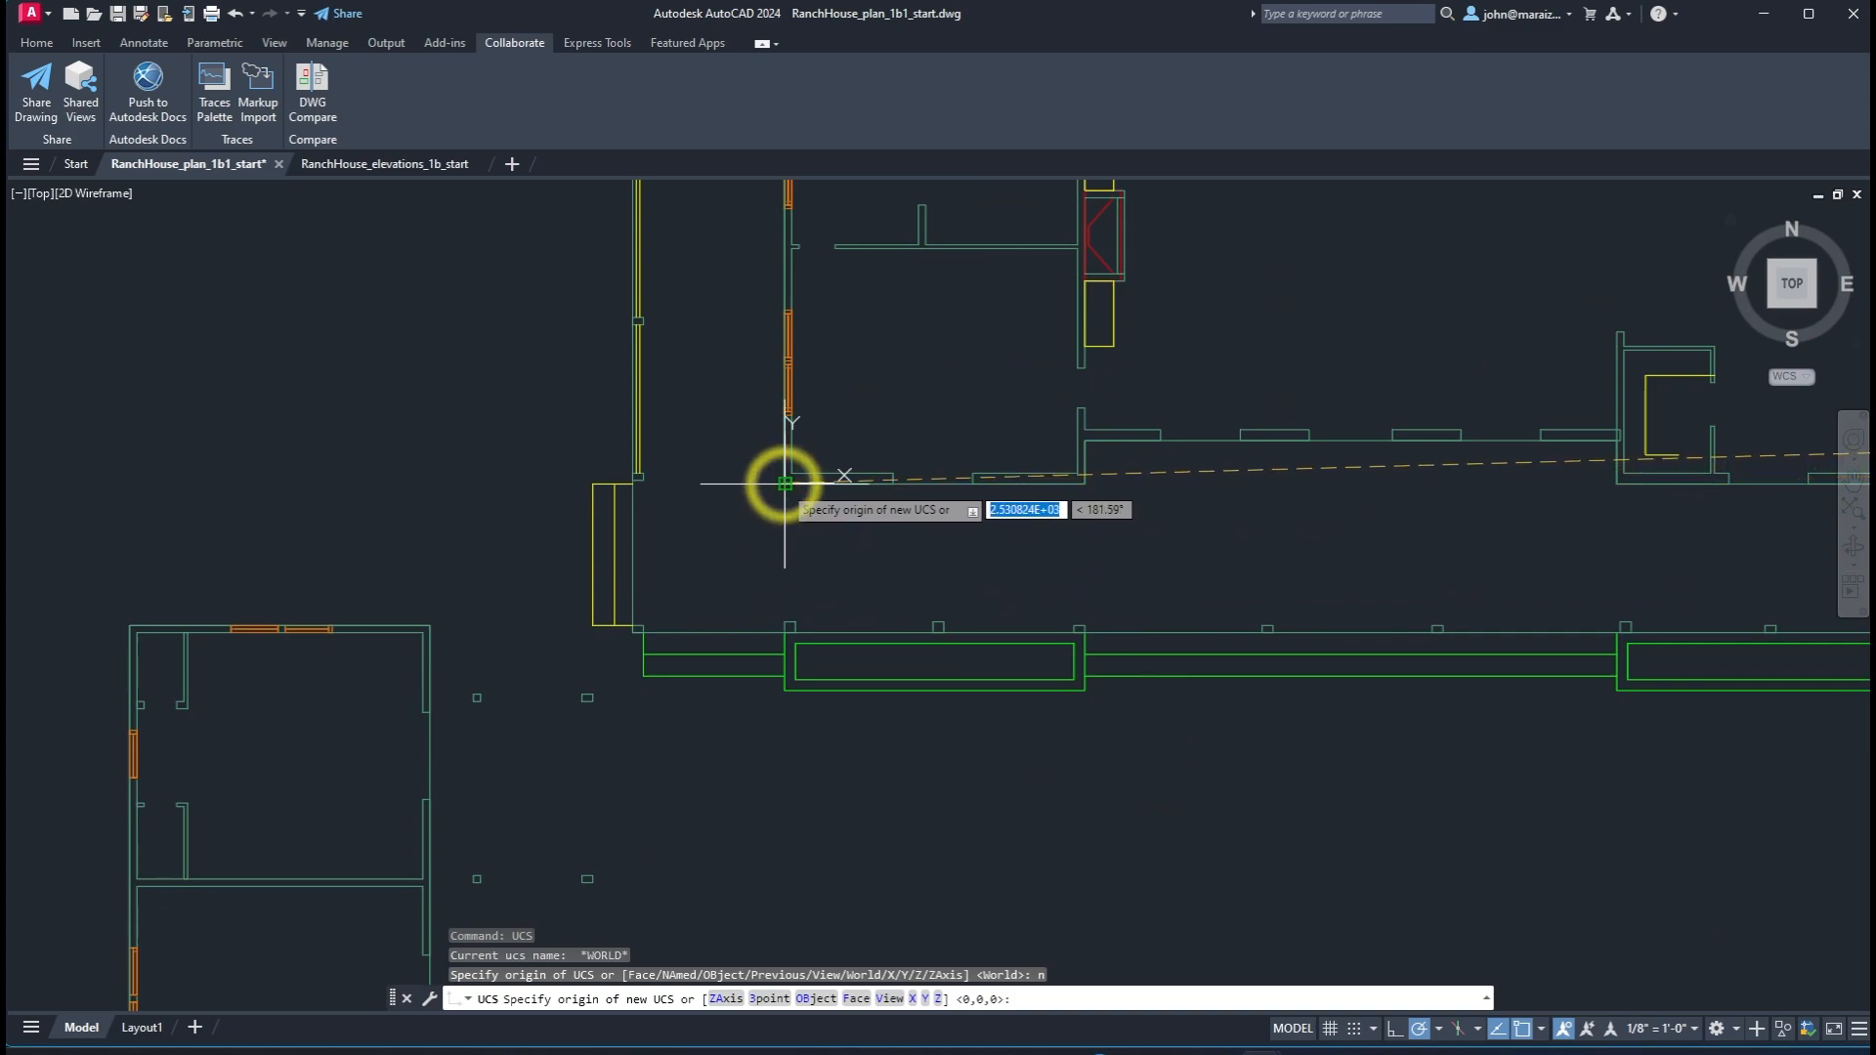
Start WBLOCK and select the whole ground-floor plan with the pool, leaving out the separate tower plan
type("w")
key("Return")
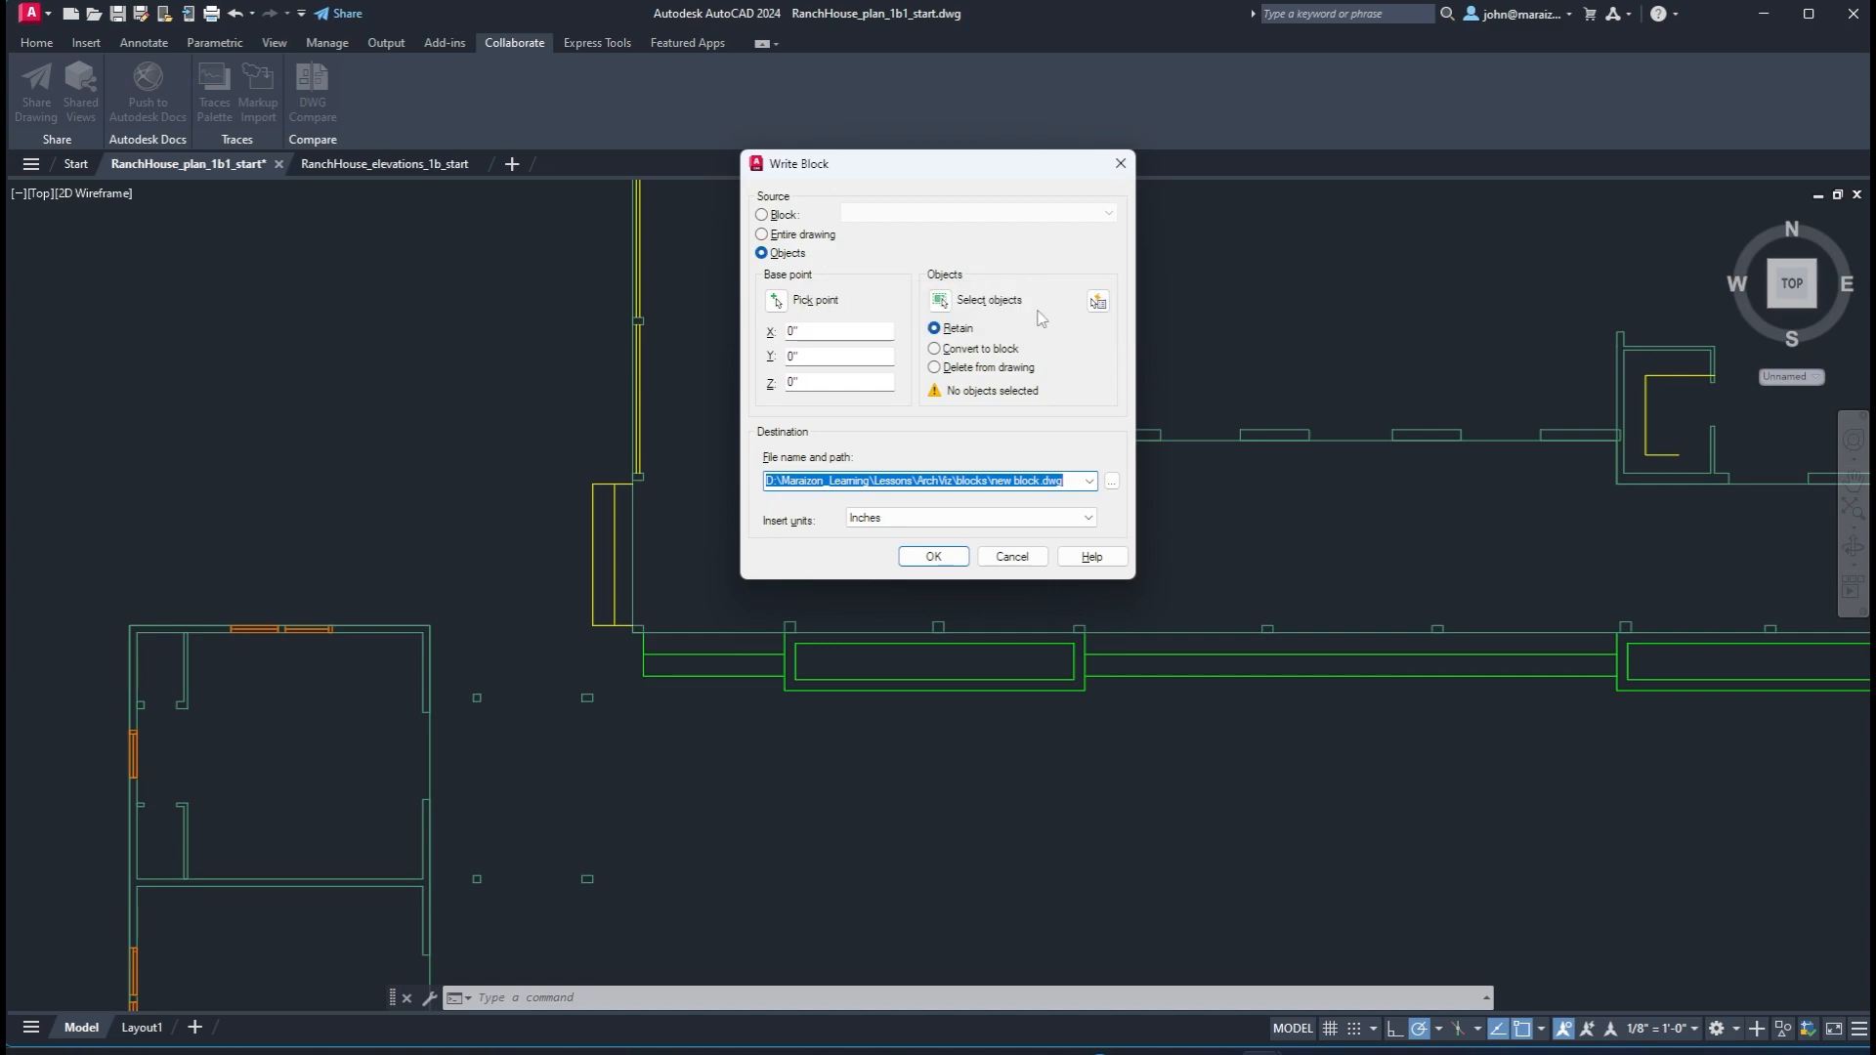
left_click(941, 302)
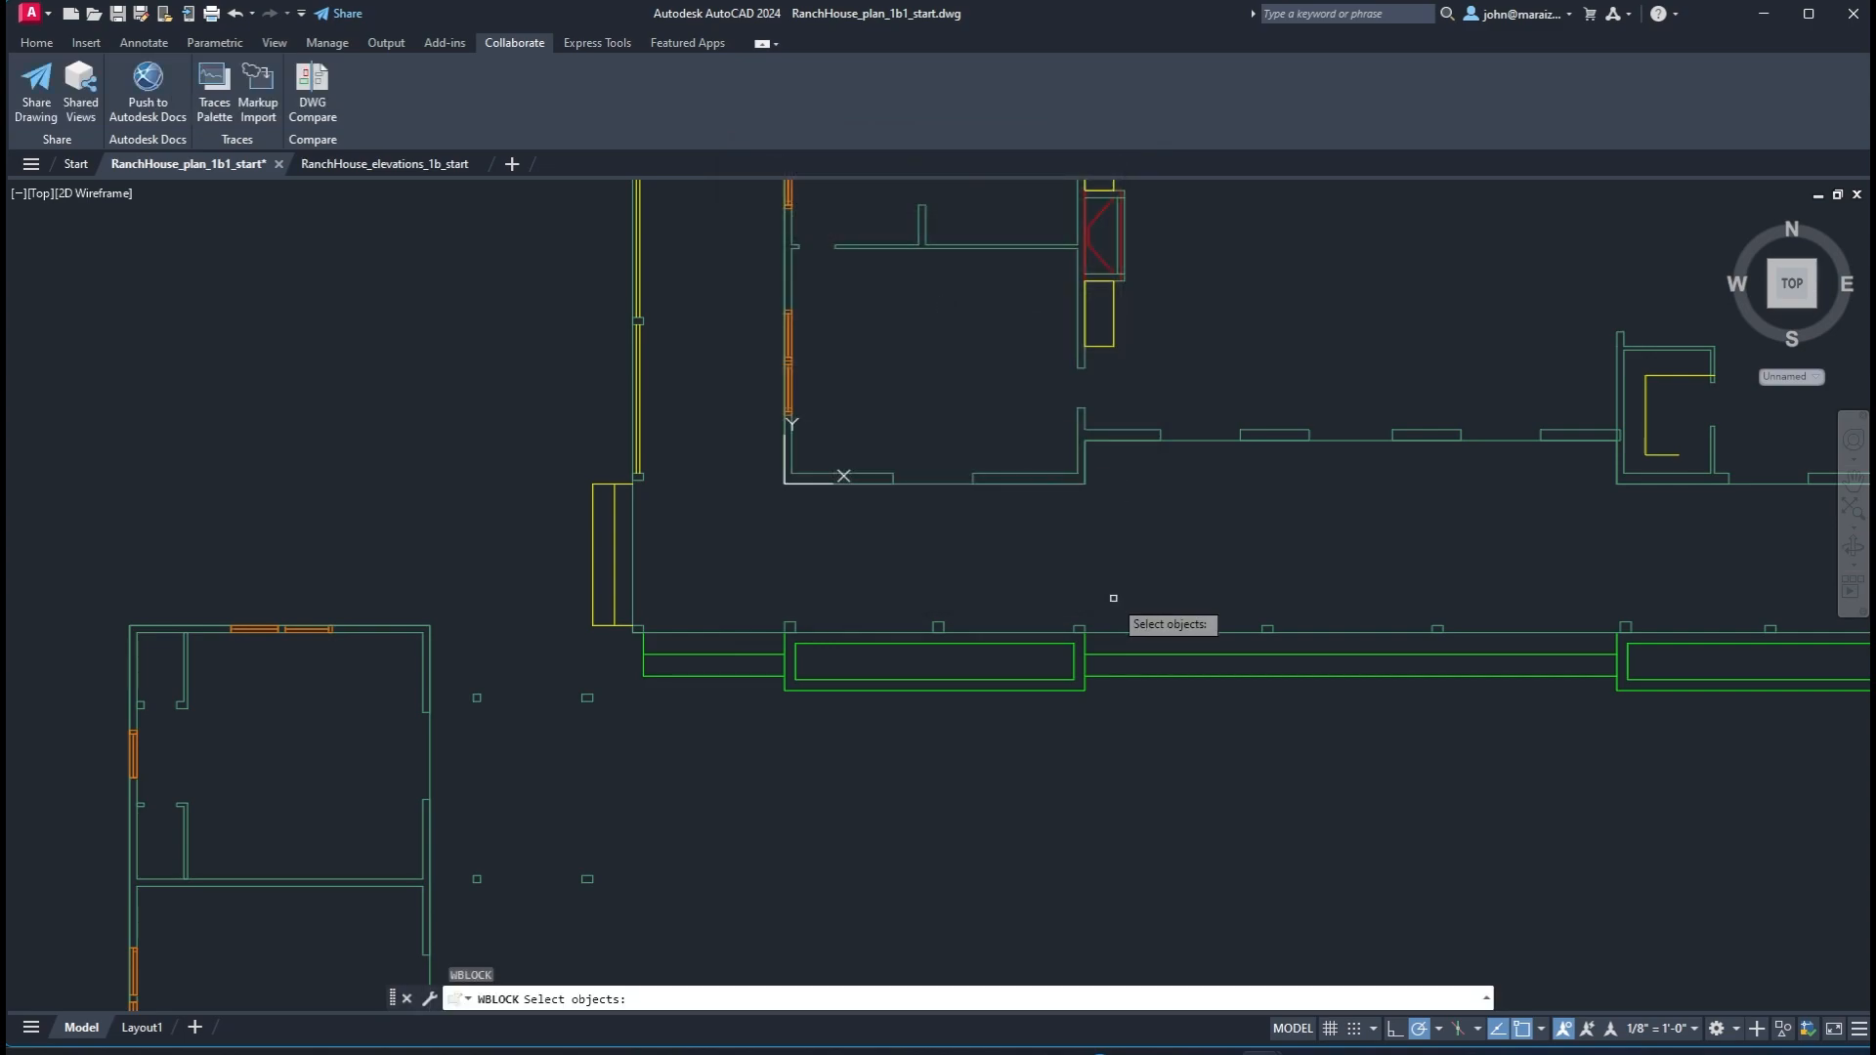
scroll(1104, 601, "down", 4)
left_click(1135, 782)
left_click(486, 244)
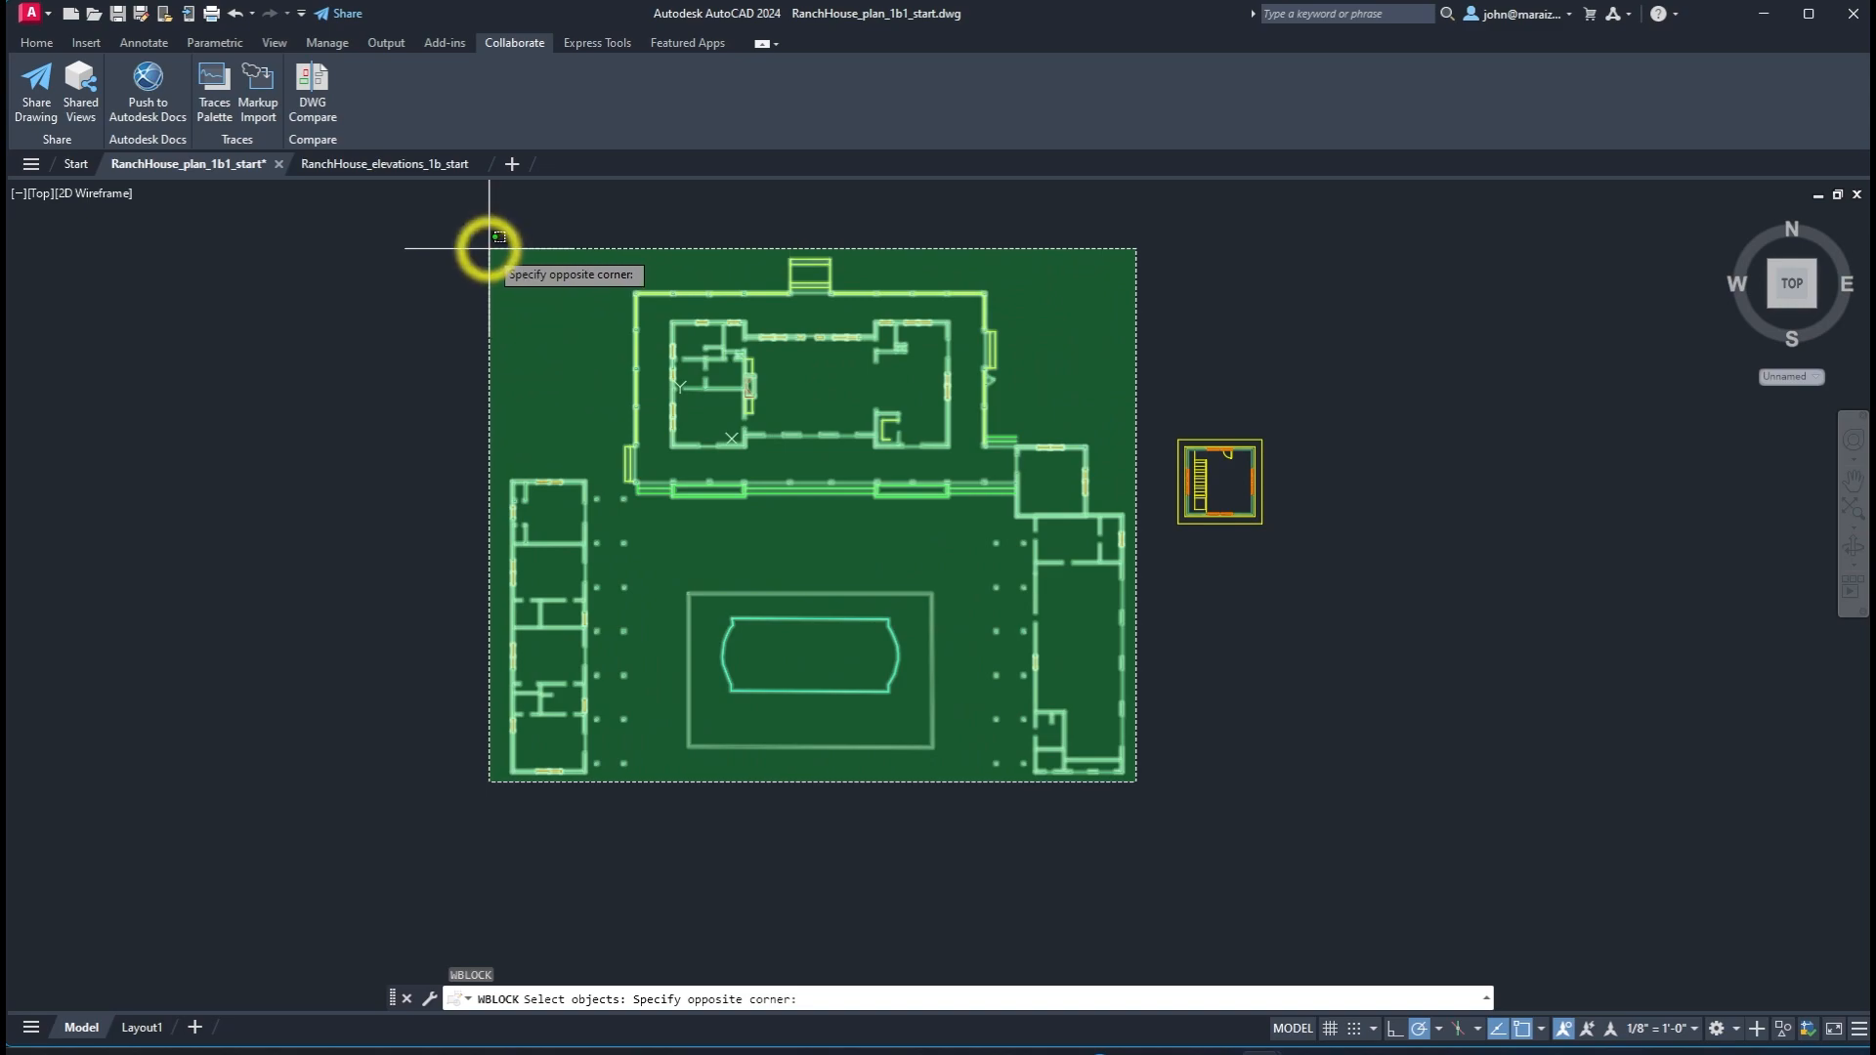
key("Return")
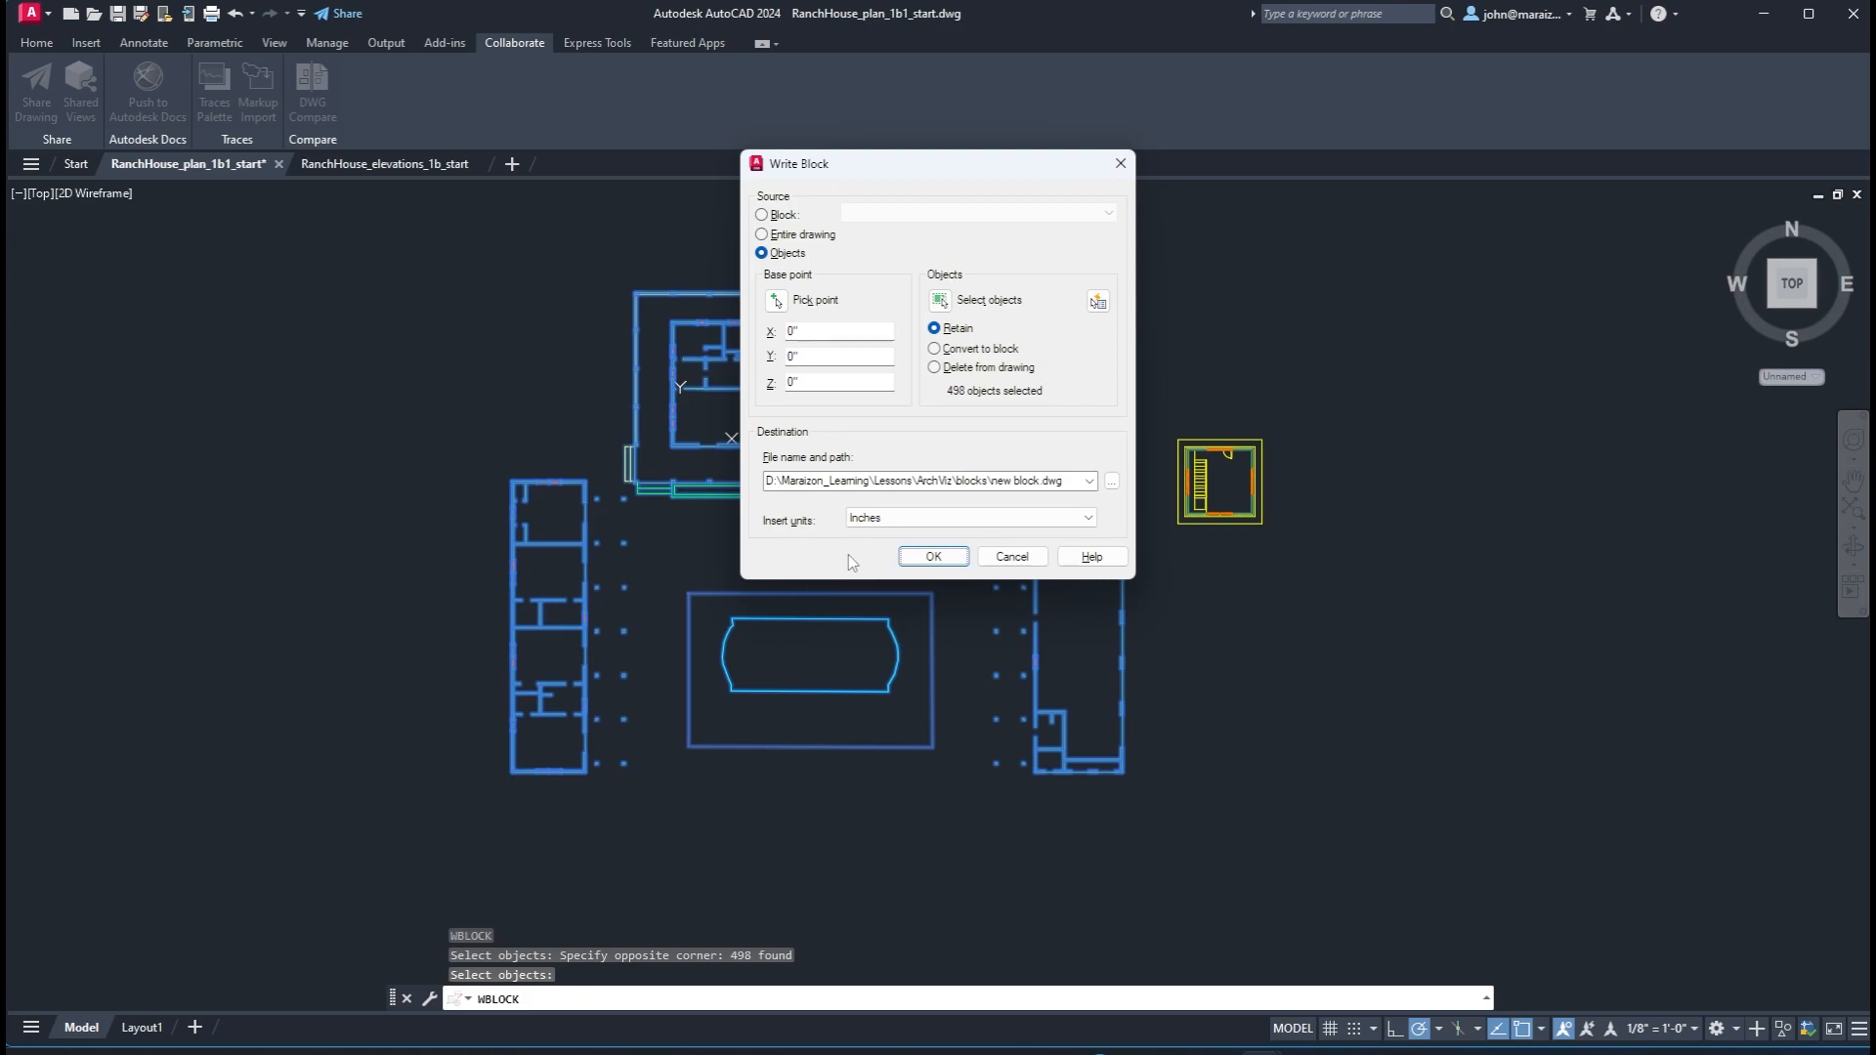
Browse for the block's destination, create a folder named blocks in ArchViz and open it
left_click(1112, 481)
right_click(793, 423)
mouse_move(858, 630)
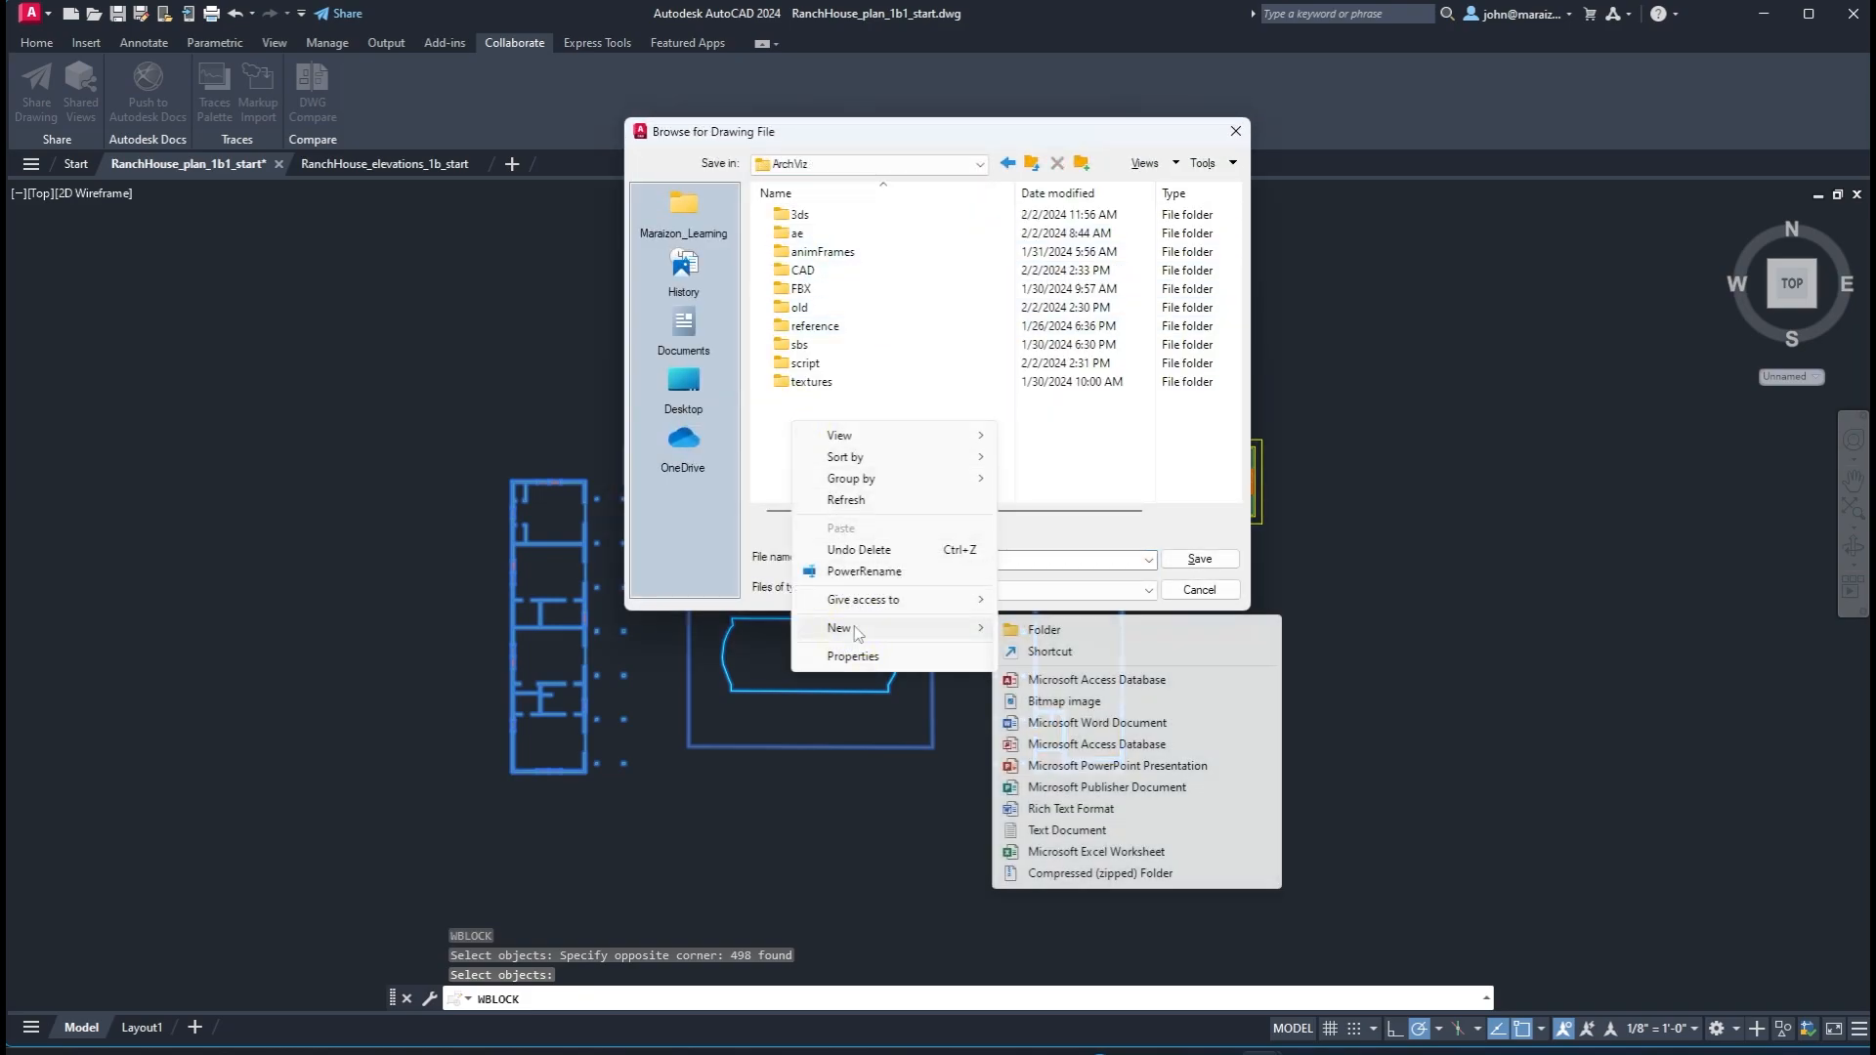
left_click(1023, 629)
type("blocks")
key("Return")
double_click(792, 401)
Give the output file a name beginning with ranchhouse_plan_ and write the selected plan objects to it
left_click(847, 554)
type("ra")
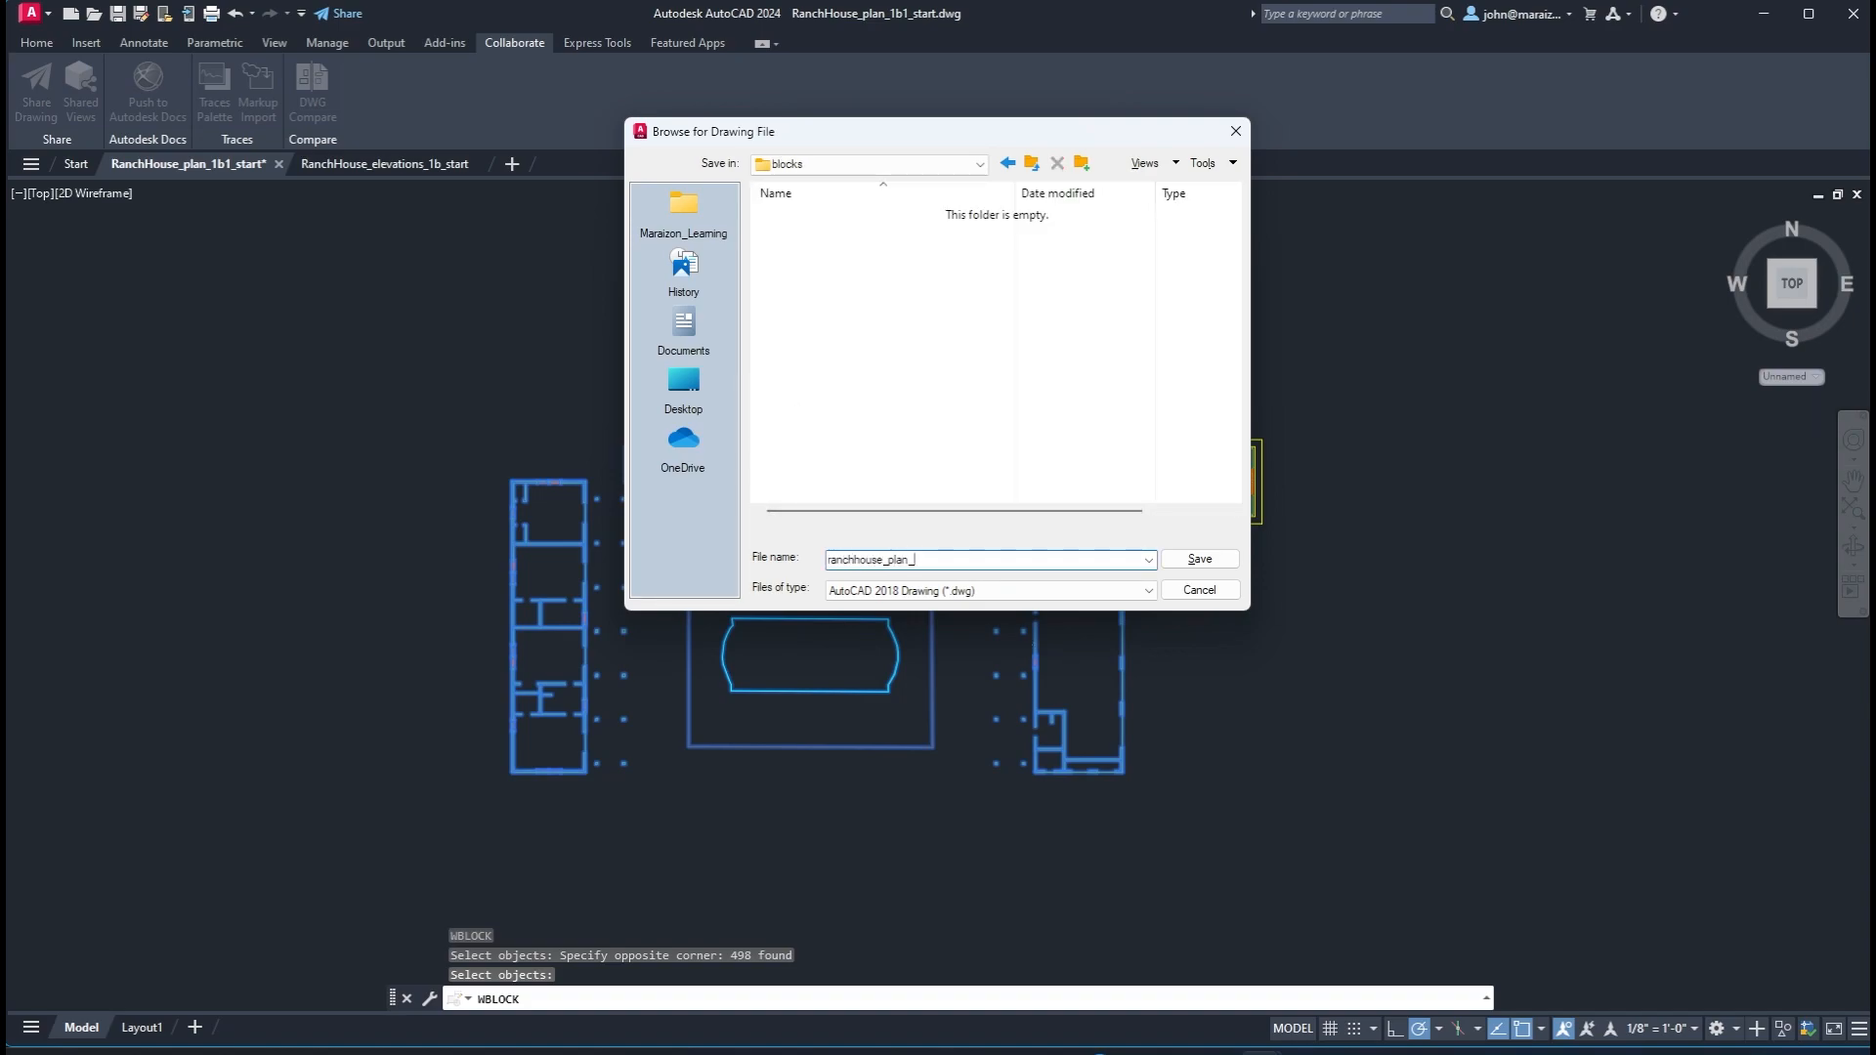
type("nchhouse_plan_")
key("Return")
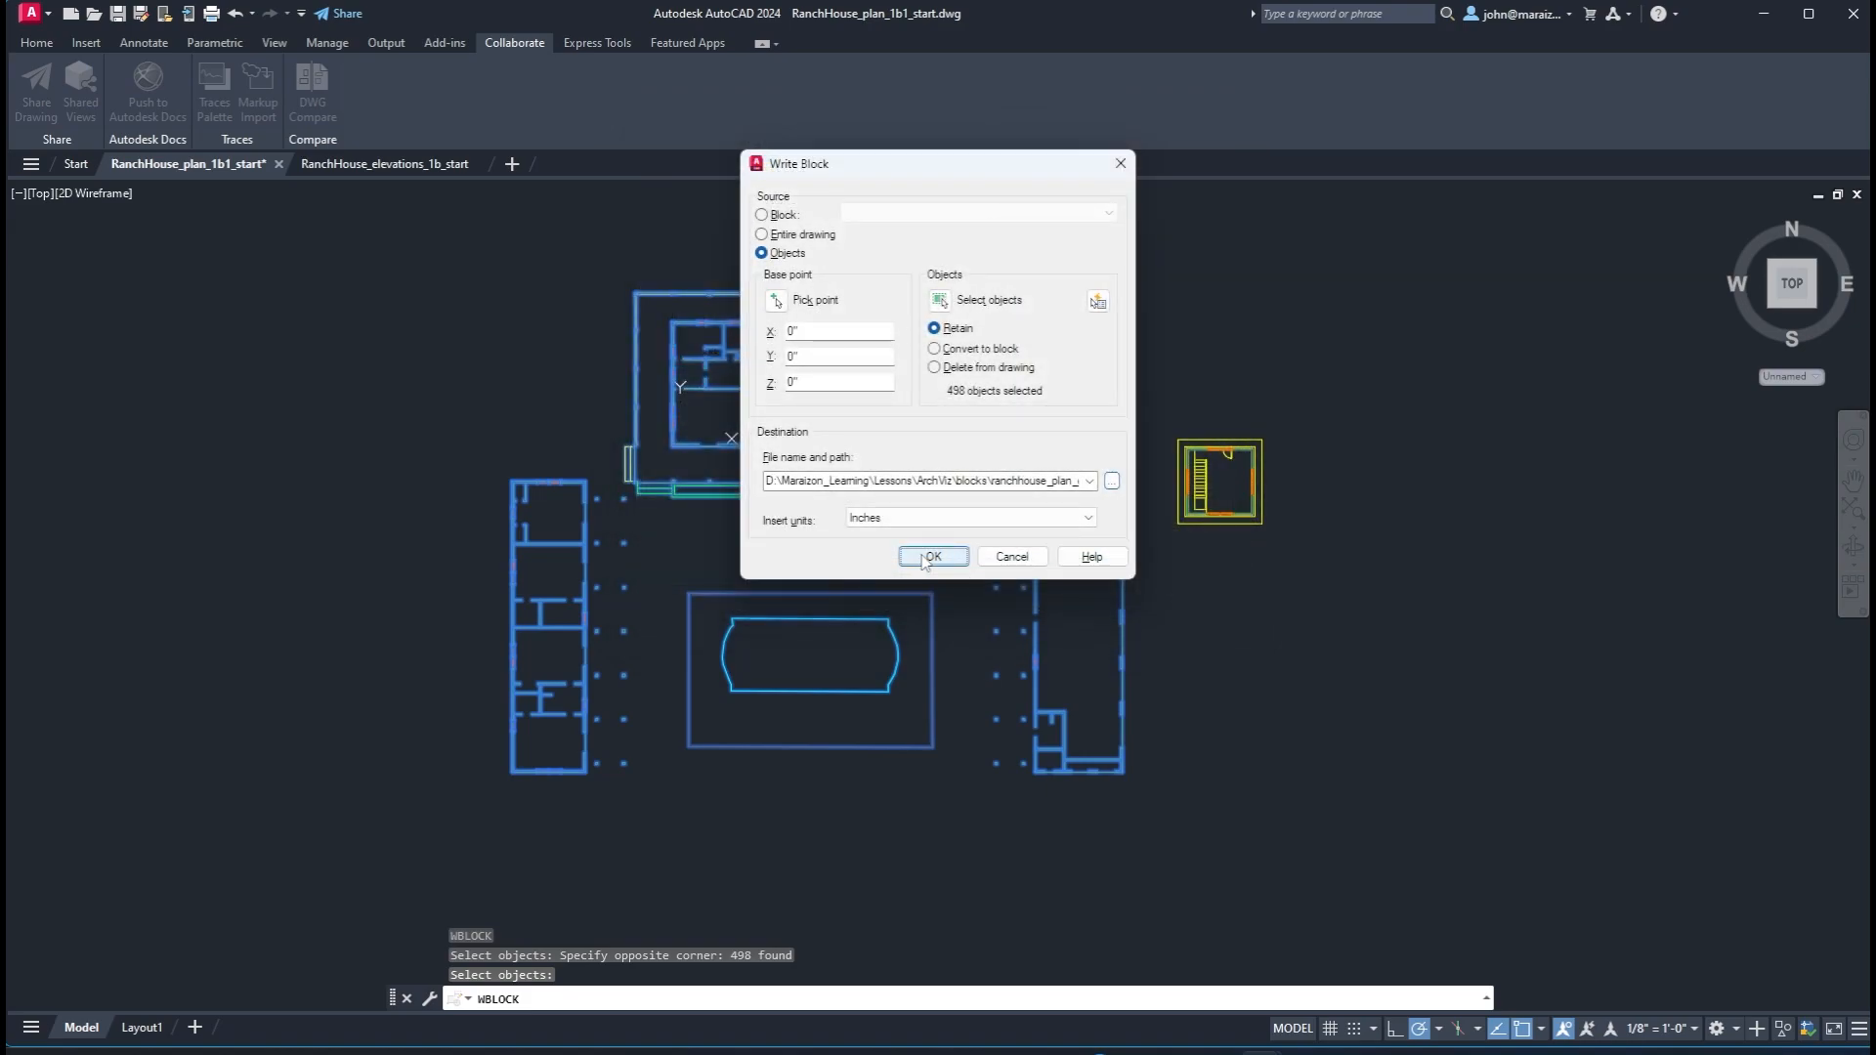
left_click(933, 551)
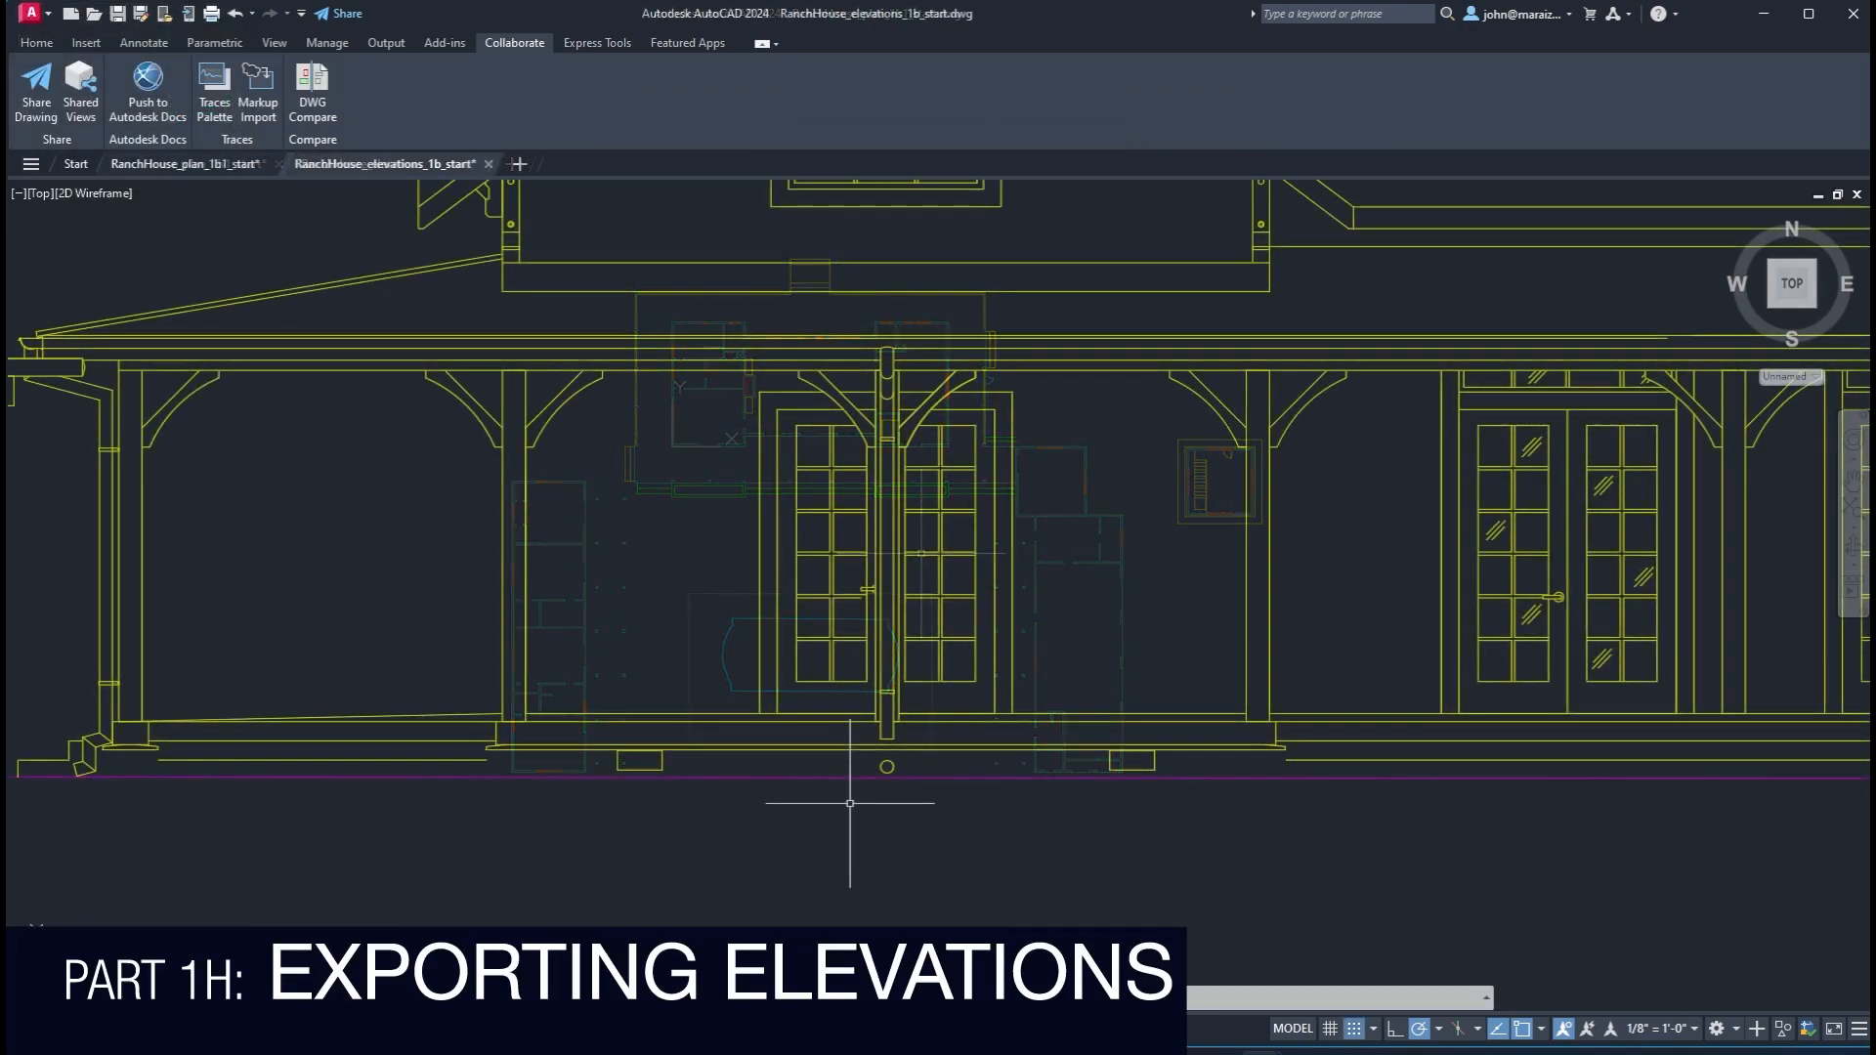
Set a new UCS origin in the elevations drawing at the lower-left corner of the second porch post from the left
type("ucs")
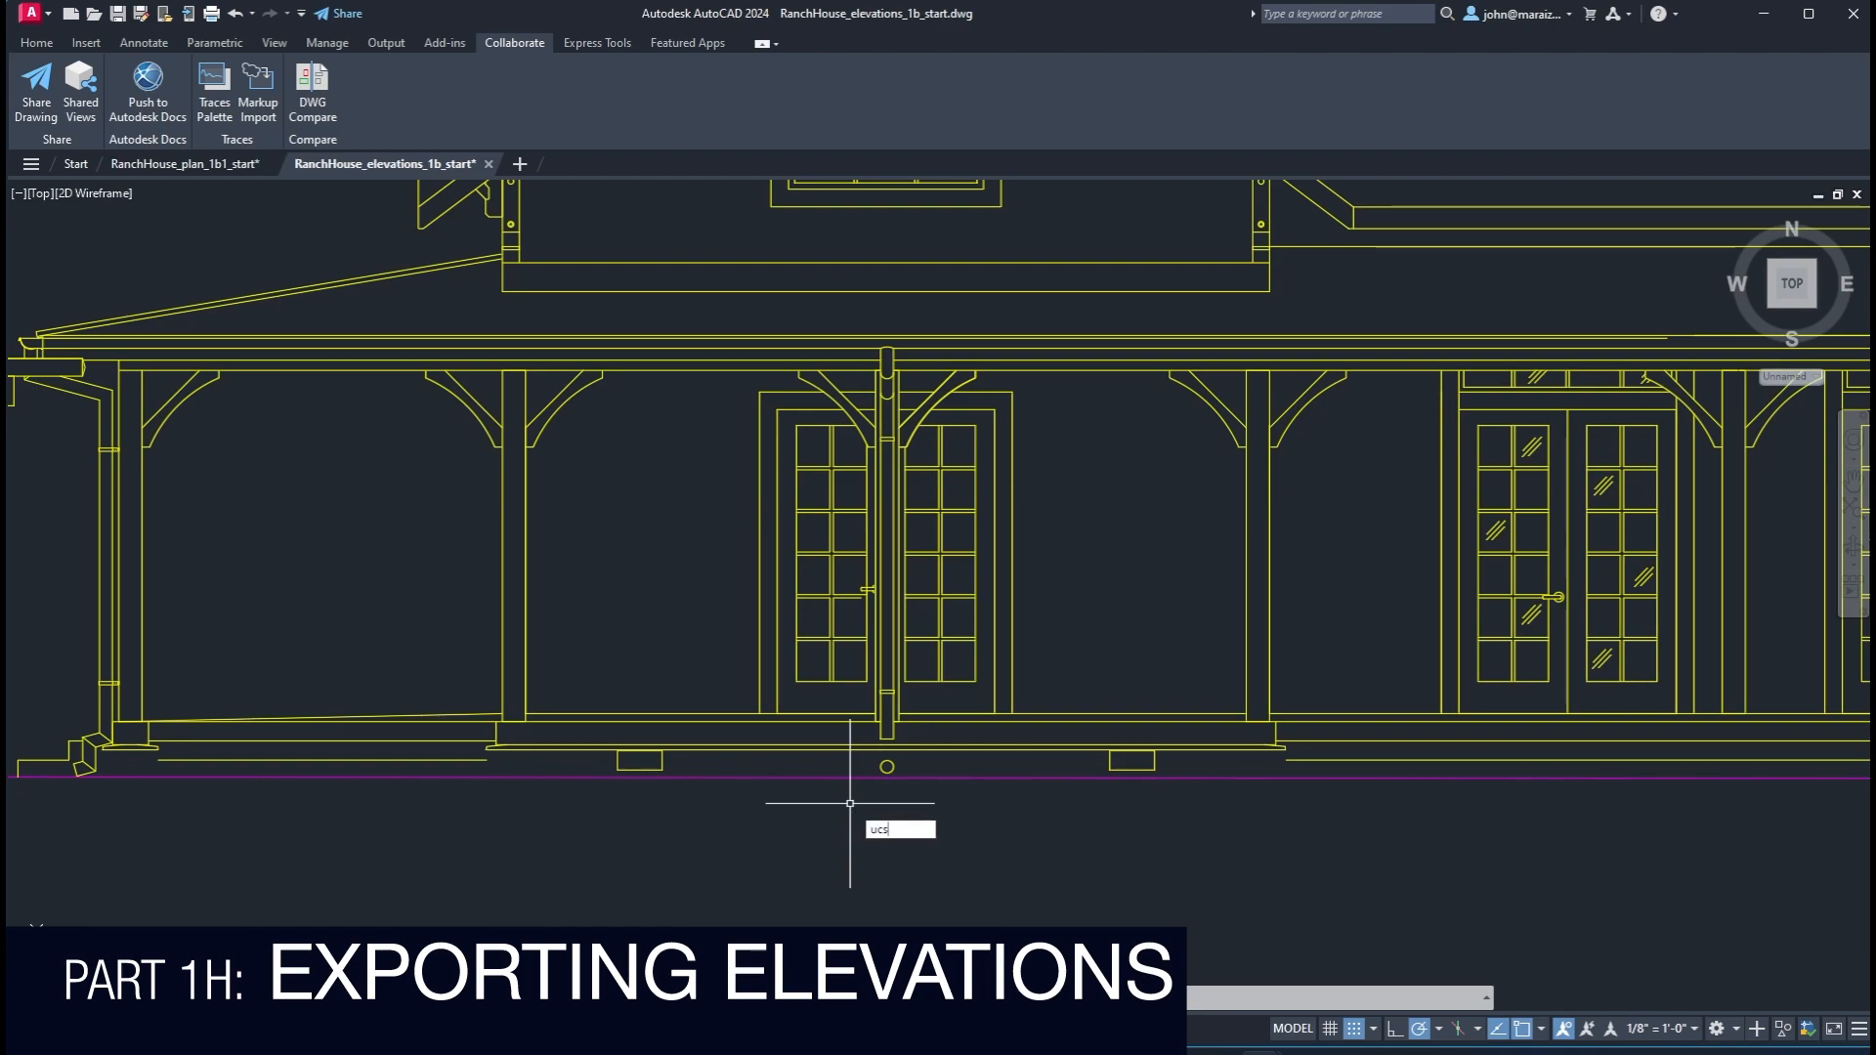
key("Return")
type("n")
key("Return")
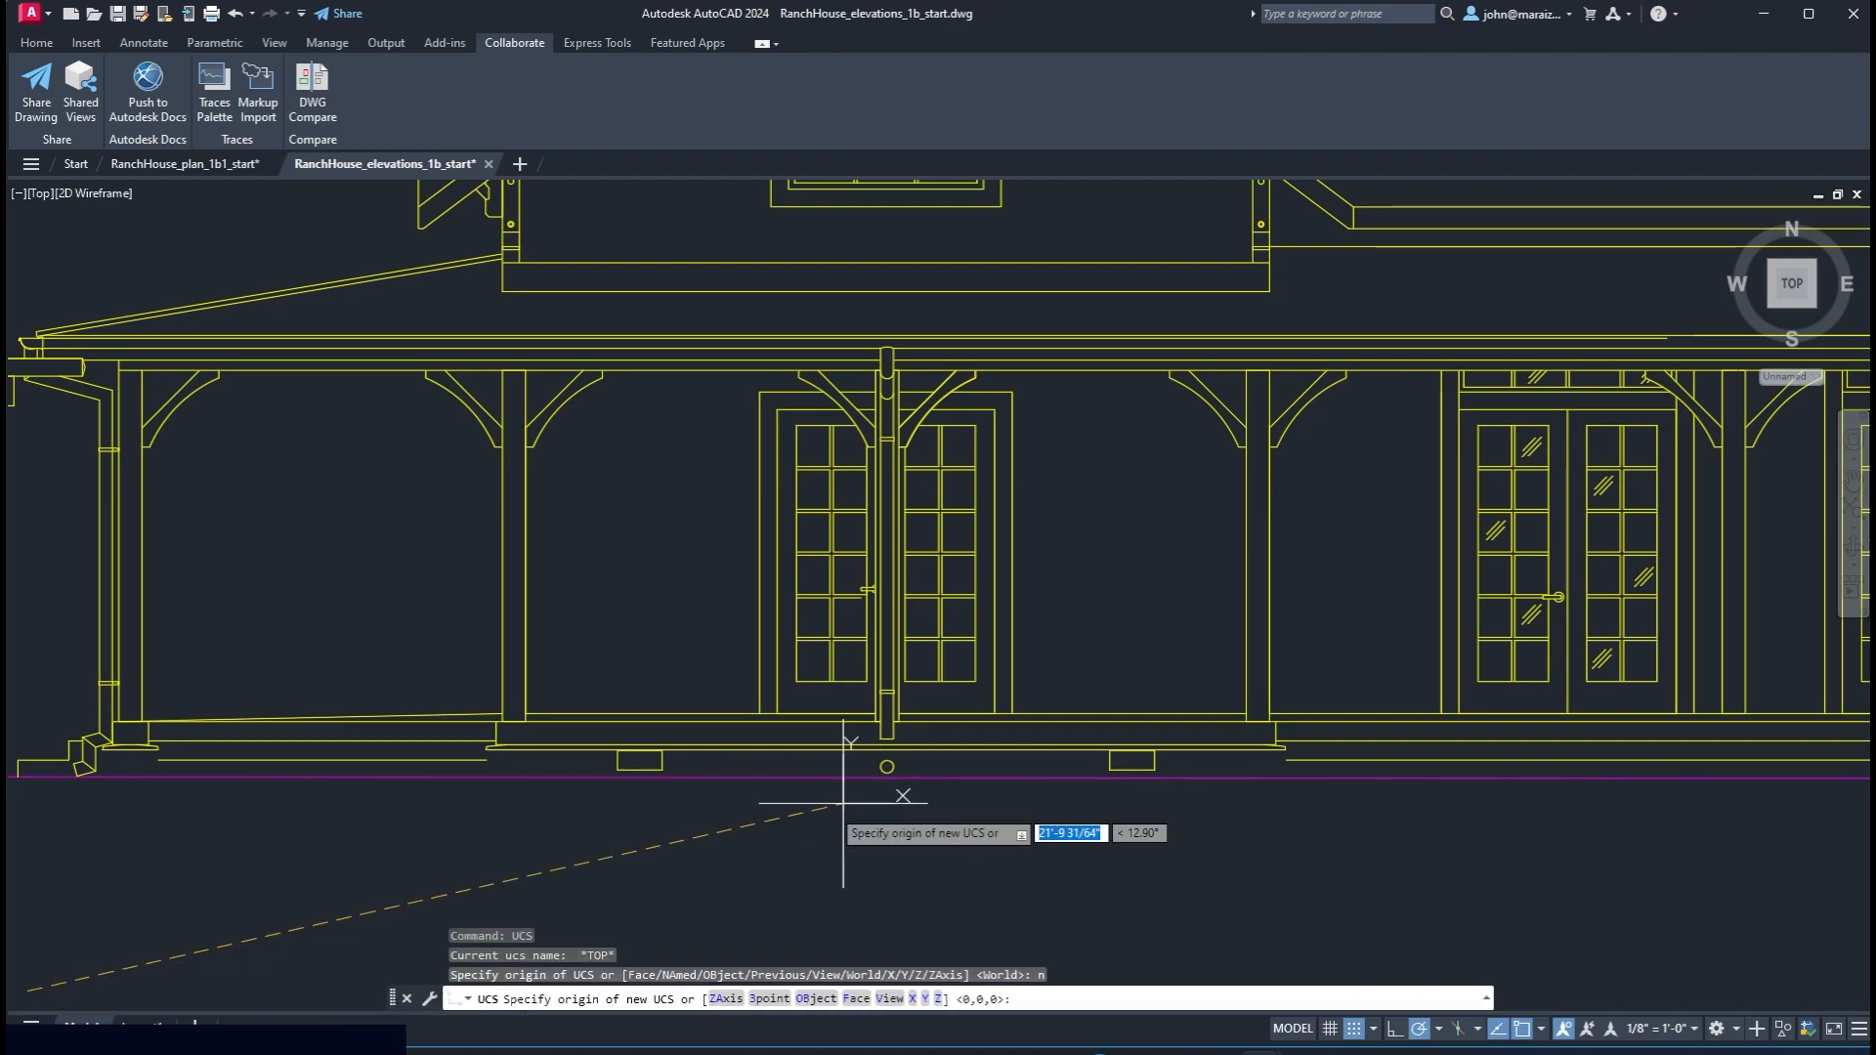
left_click(503, 719)
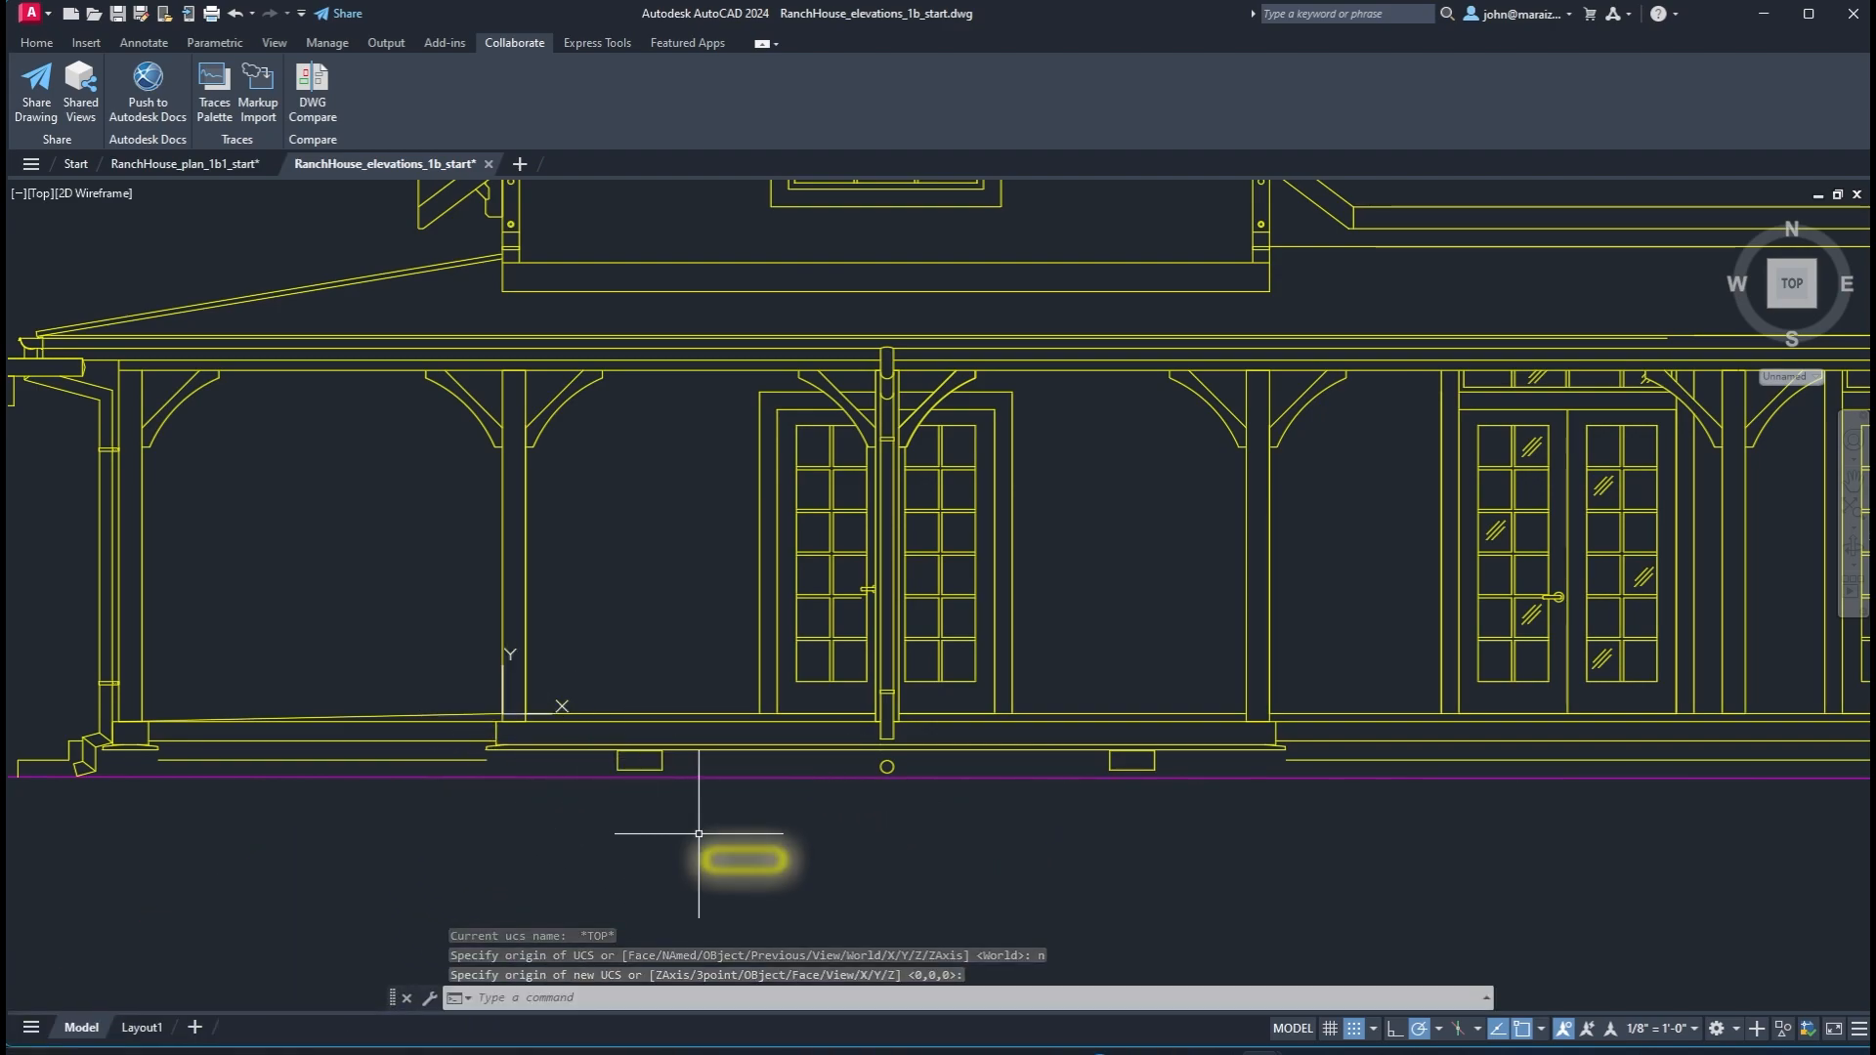
Start WBLOCK and select the entire south elevation, including the tower and both side wings
type("w")
key("Return")
left_click(940, 302)
scroll(1057, 473, "down", 8)
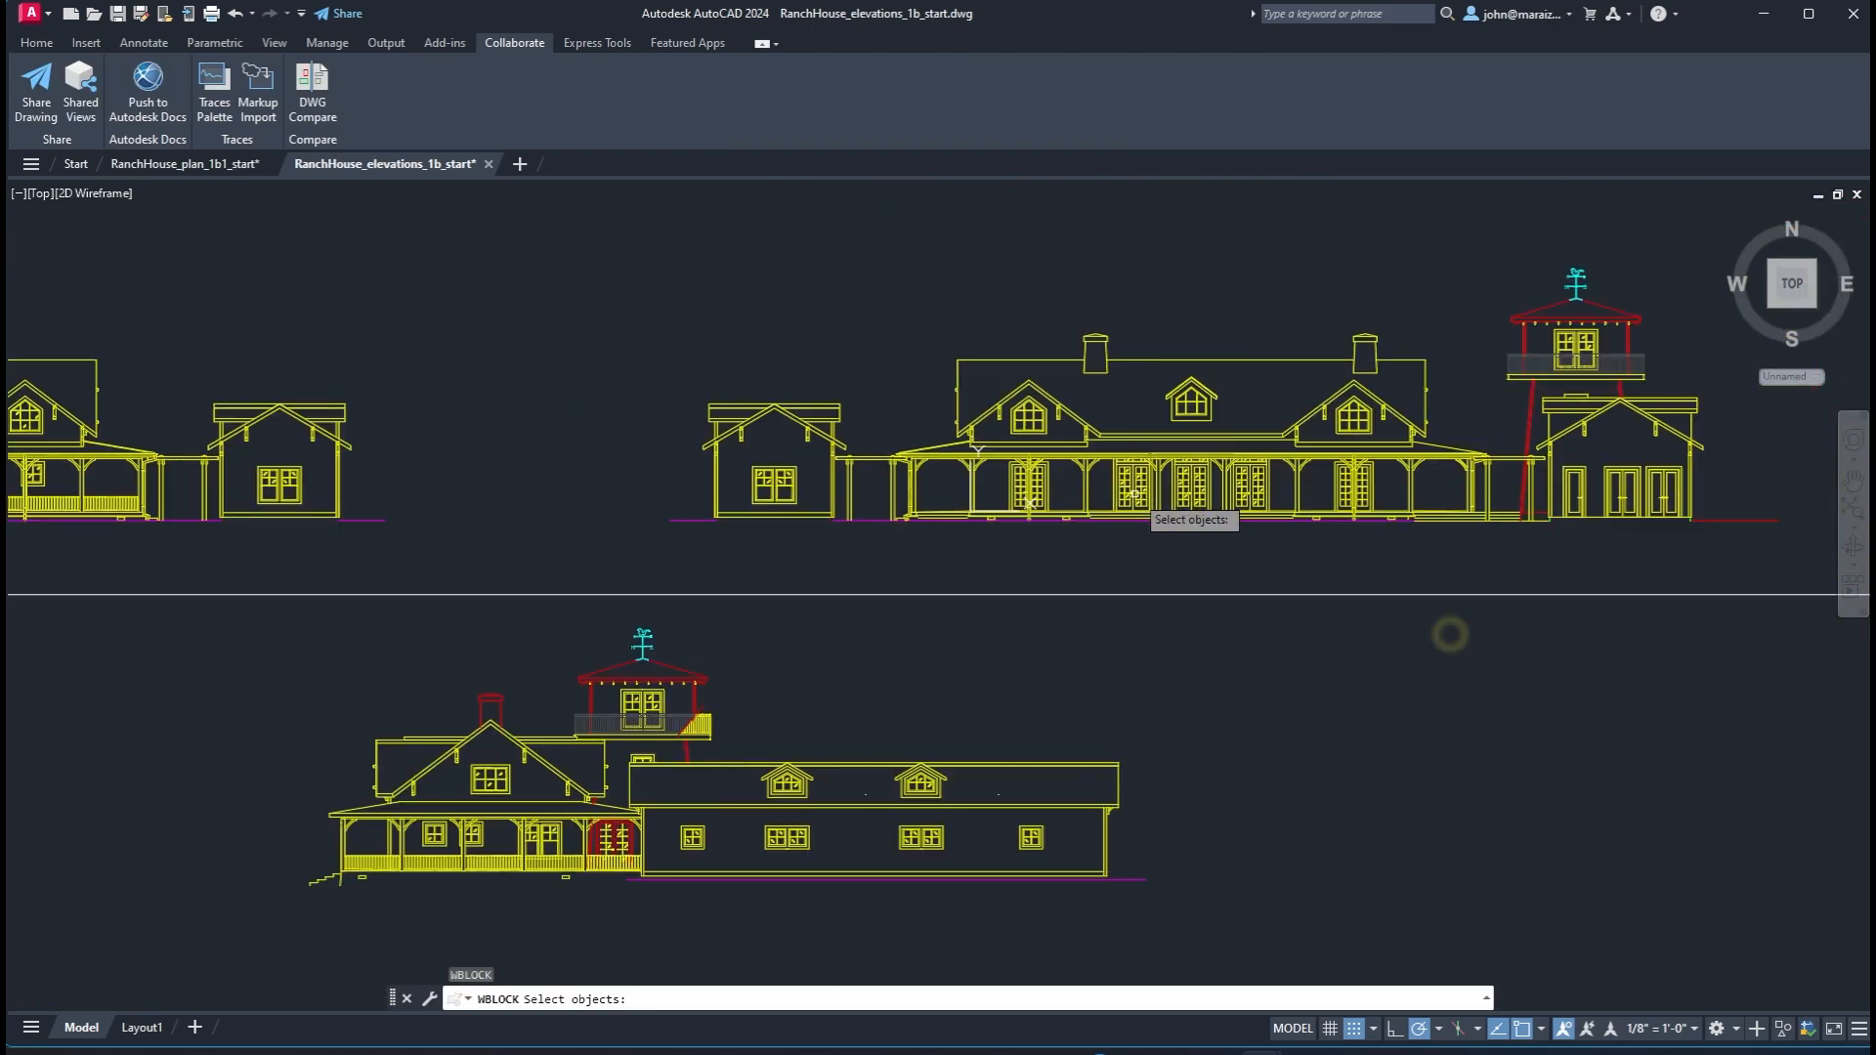
middle_click_drag(1134, 493, 774, 571)
left_click(1449, 635)
left_click(301, 337)
key("Return")
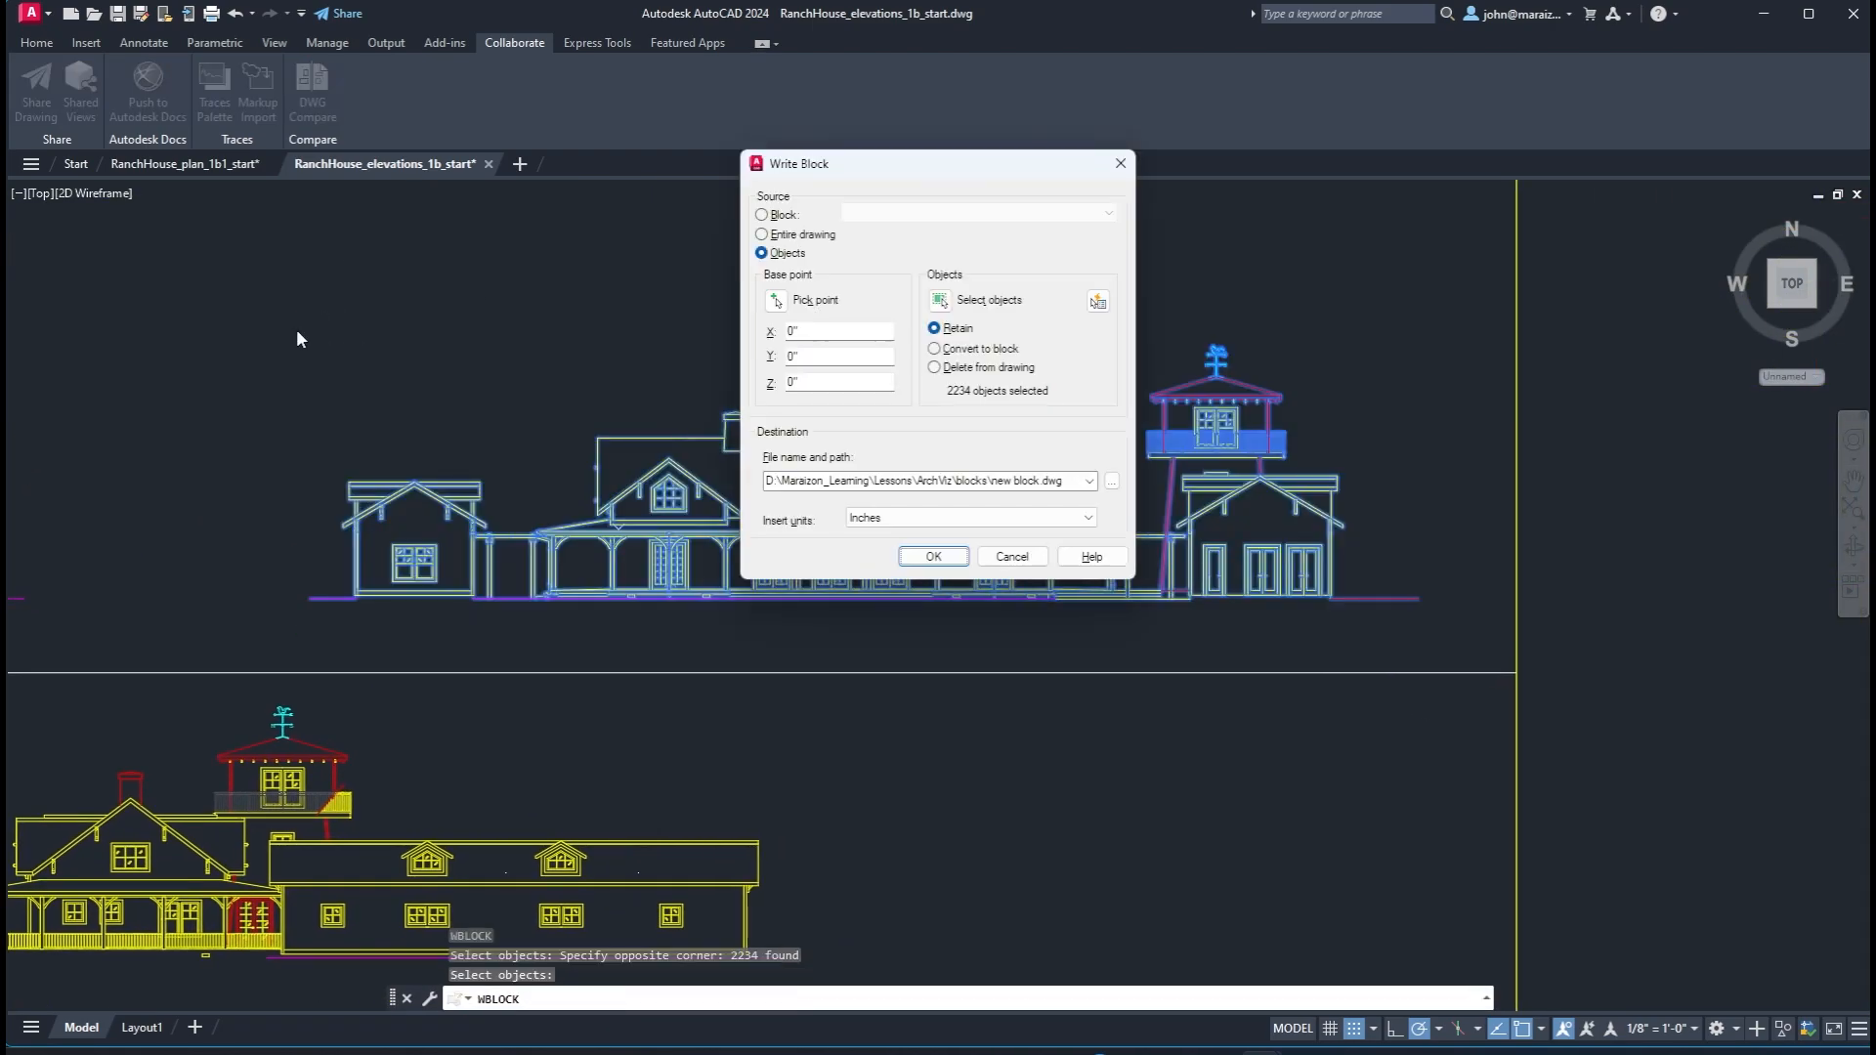
Name the output file ranchhouse_elevation_south.dwg in the blocks folder and write the selected objects to it
left_click(1111, 481)
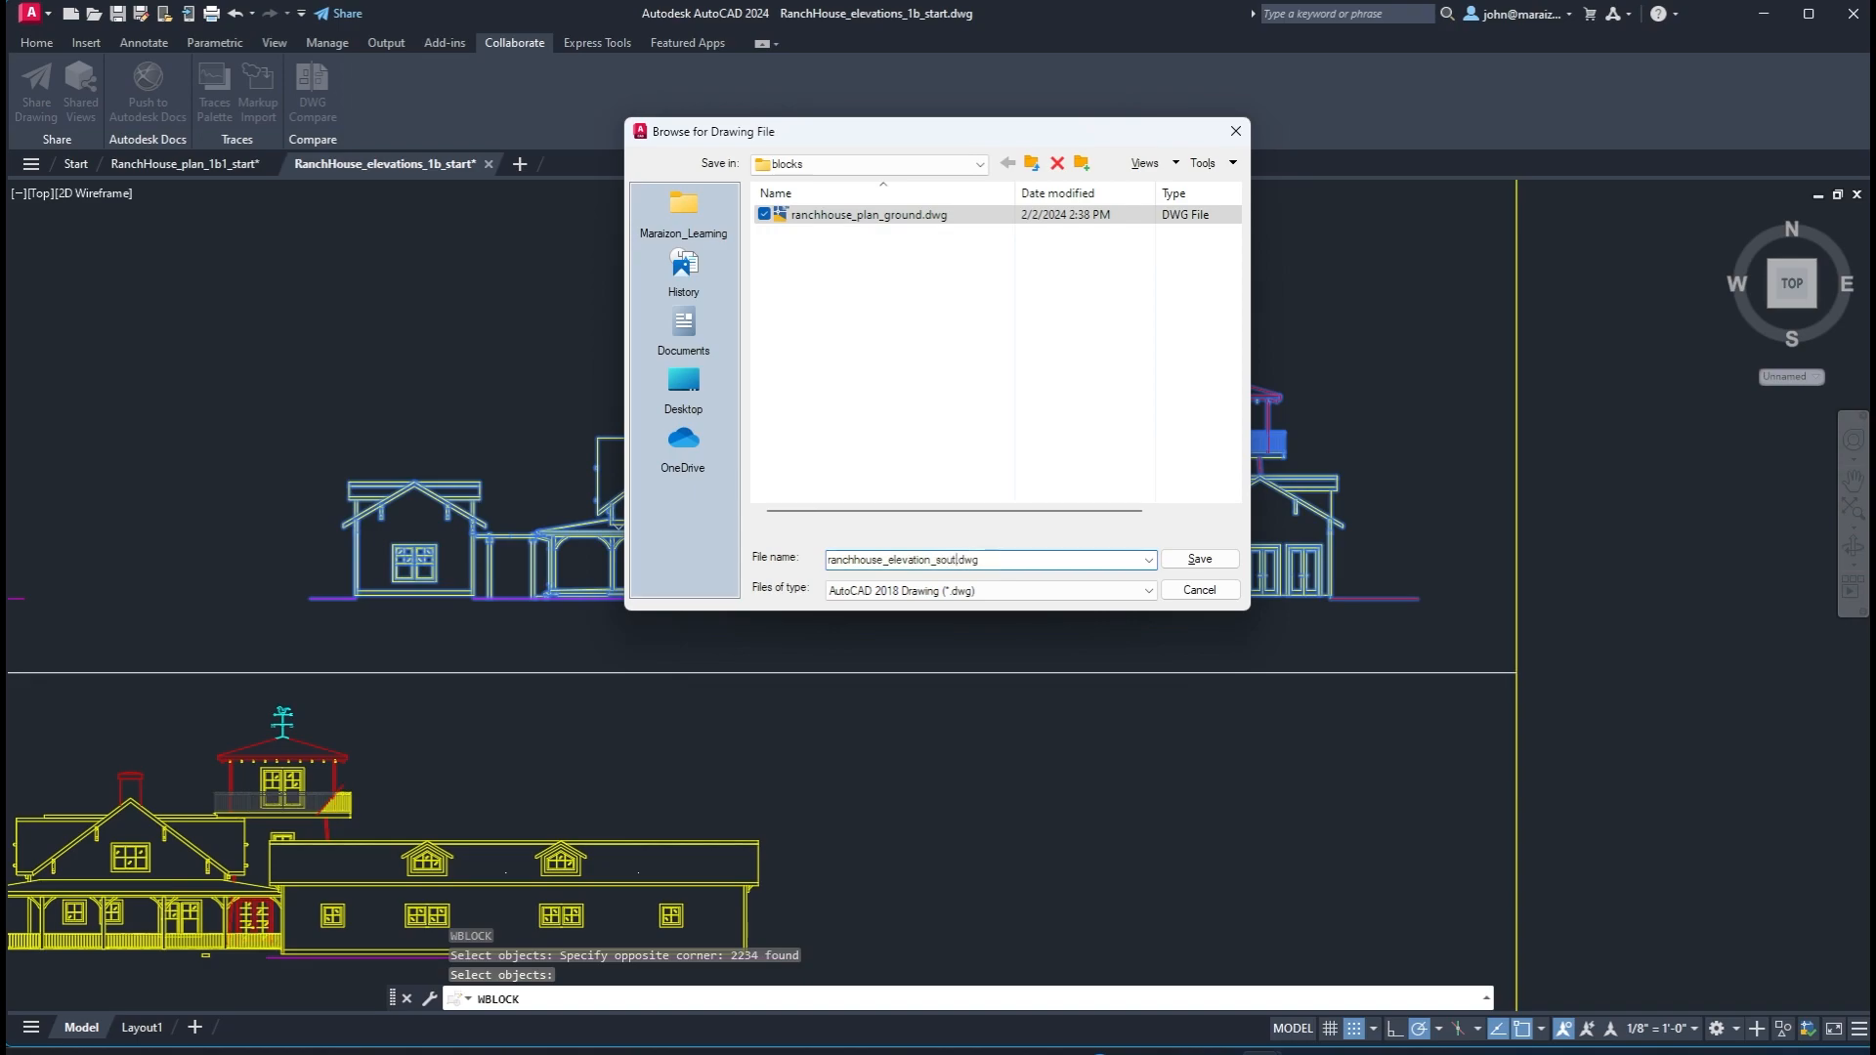
type("h")
key("Return")
left_click(931, 556)
Set a new UCS origin in the north elevation at the lower-right corner of the second porch post from the right
middle_click_drag(337, 603, 1153, 607)
scroll(743, 711, "up", 7)
type("UCS")
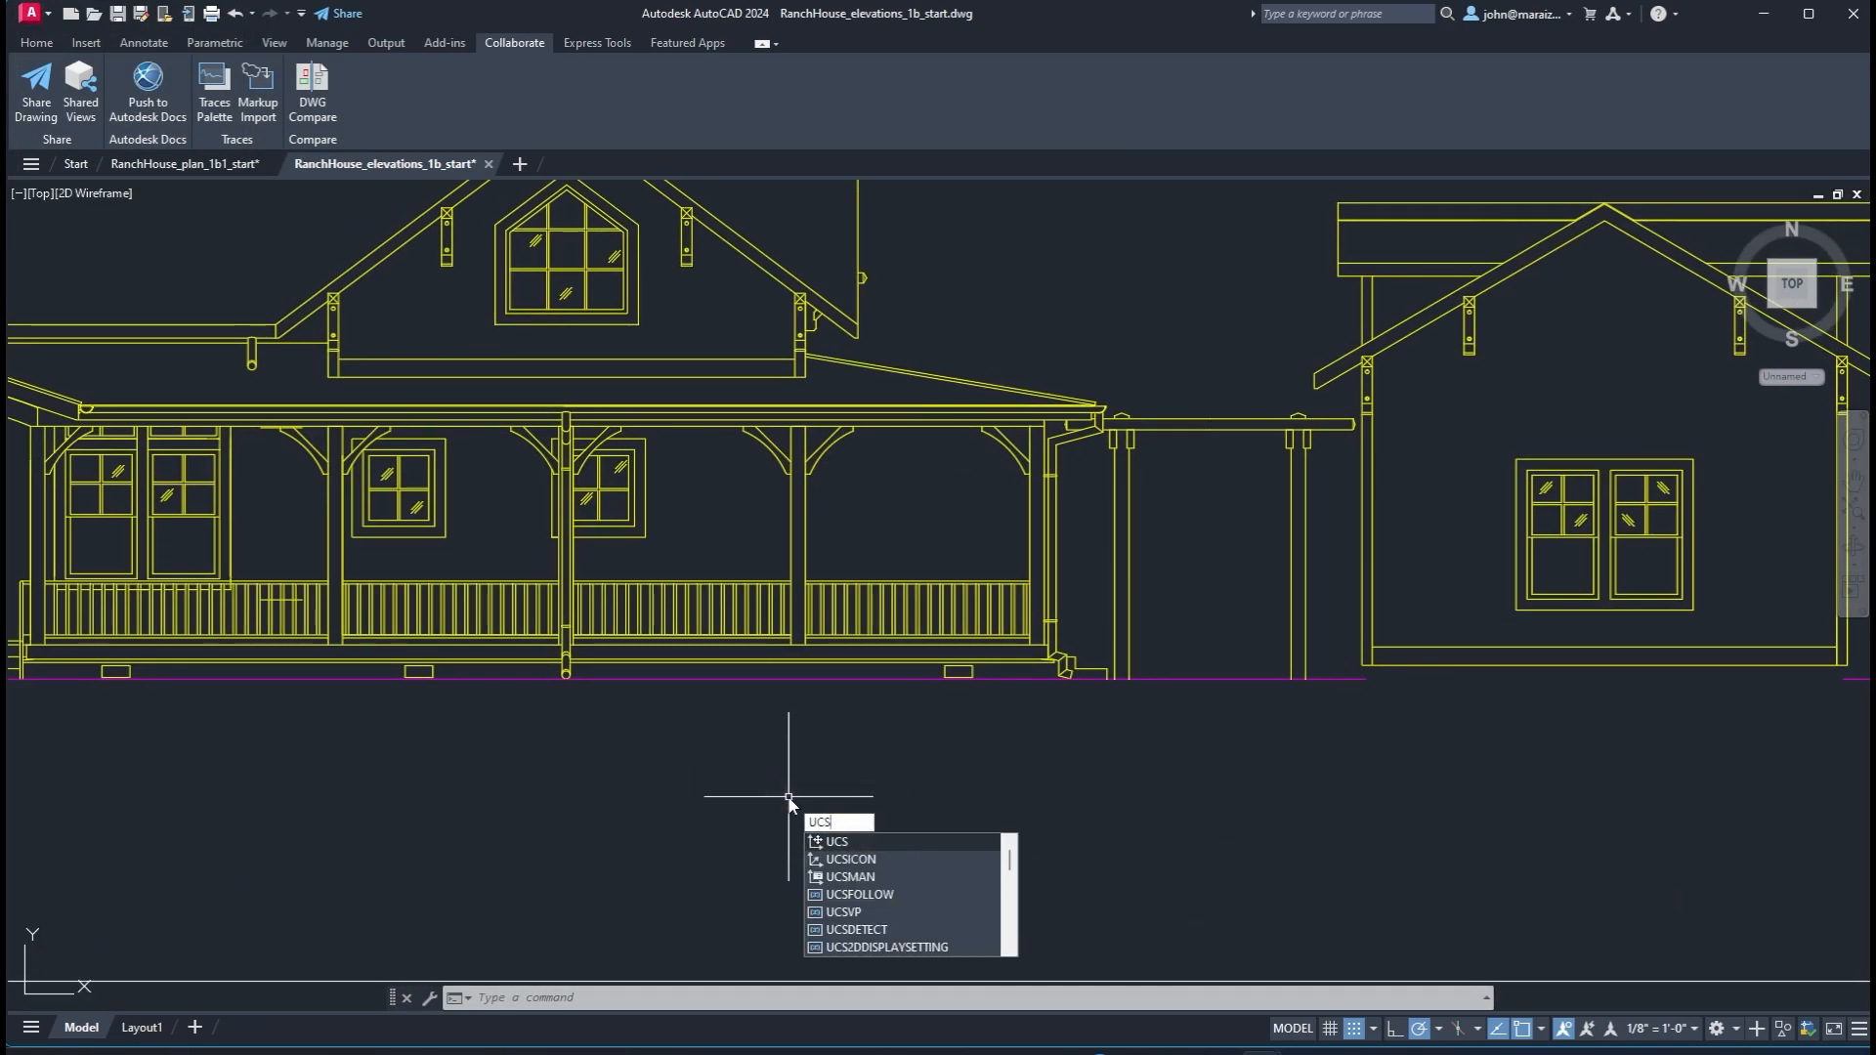
key("Return")
type("n")
key("Return")
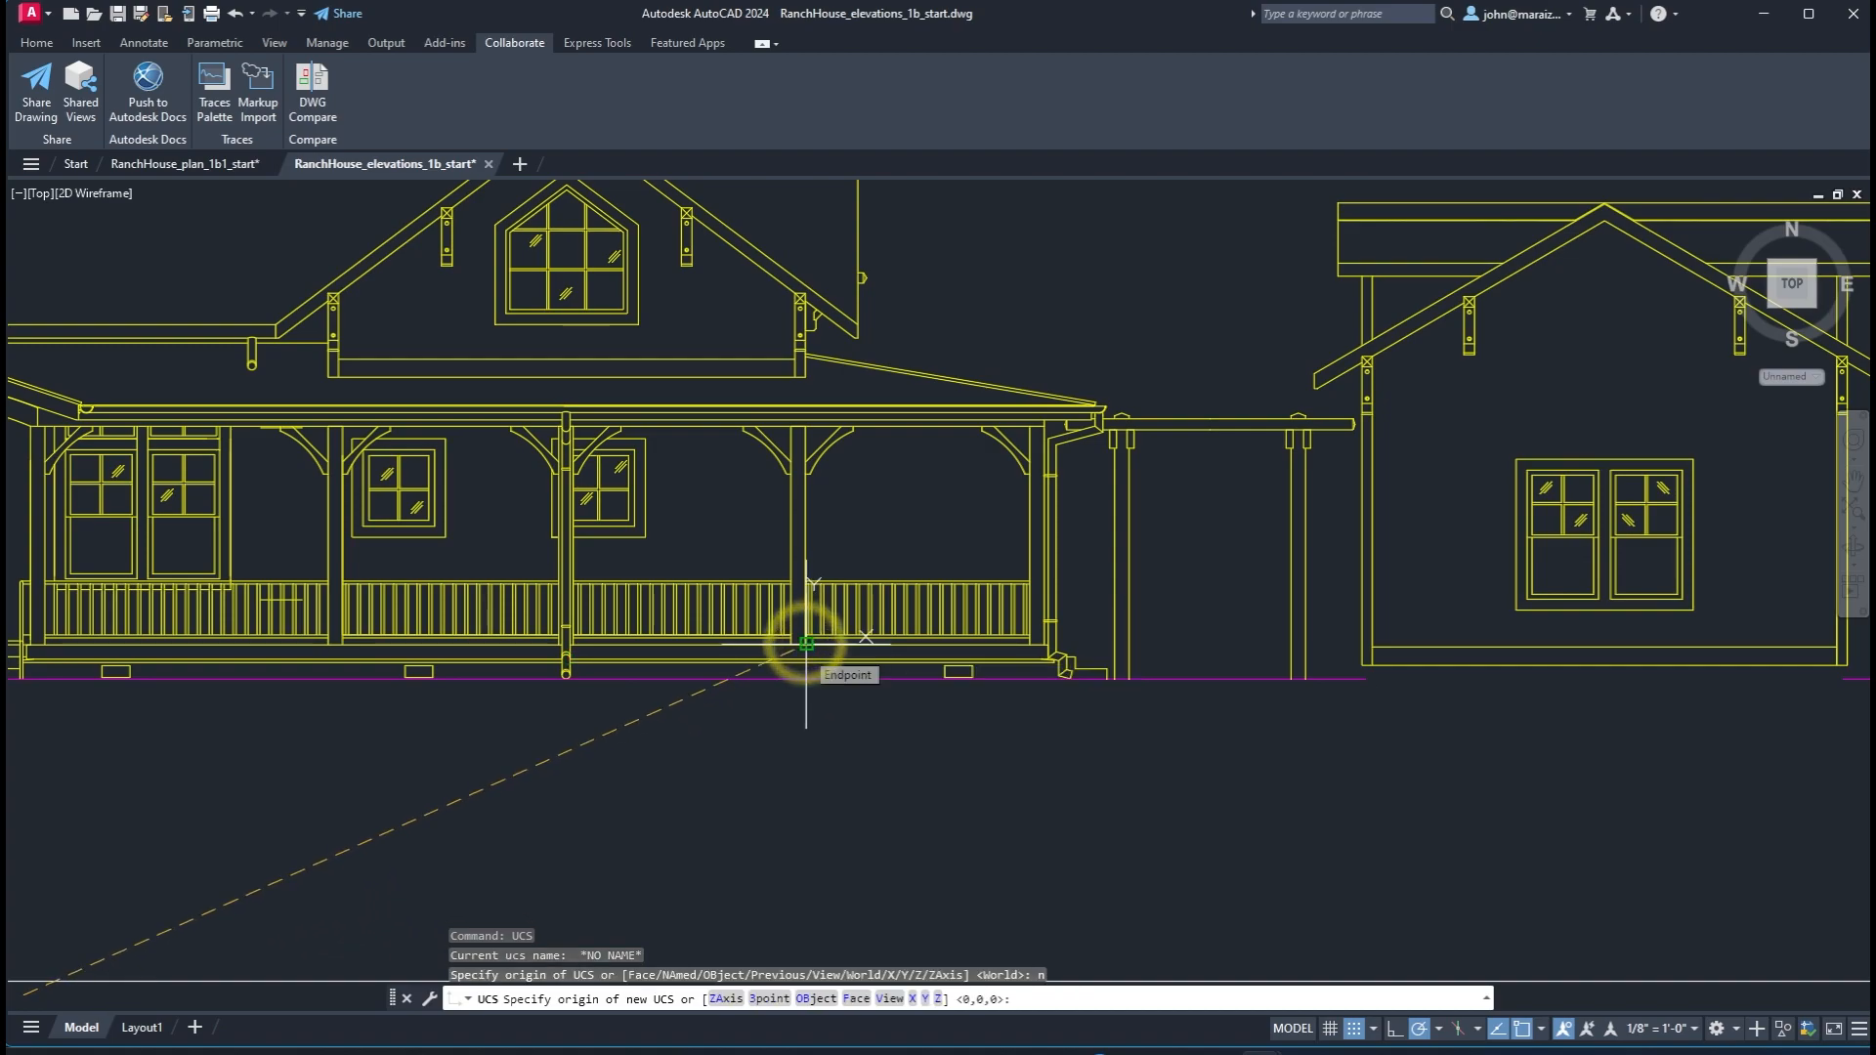
left_click(806, 643)
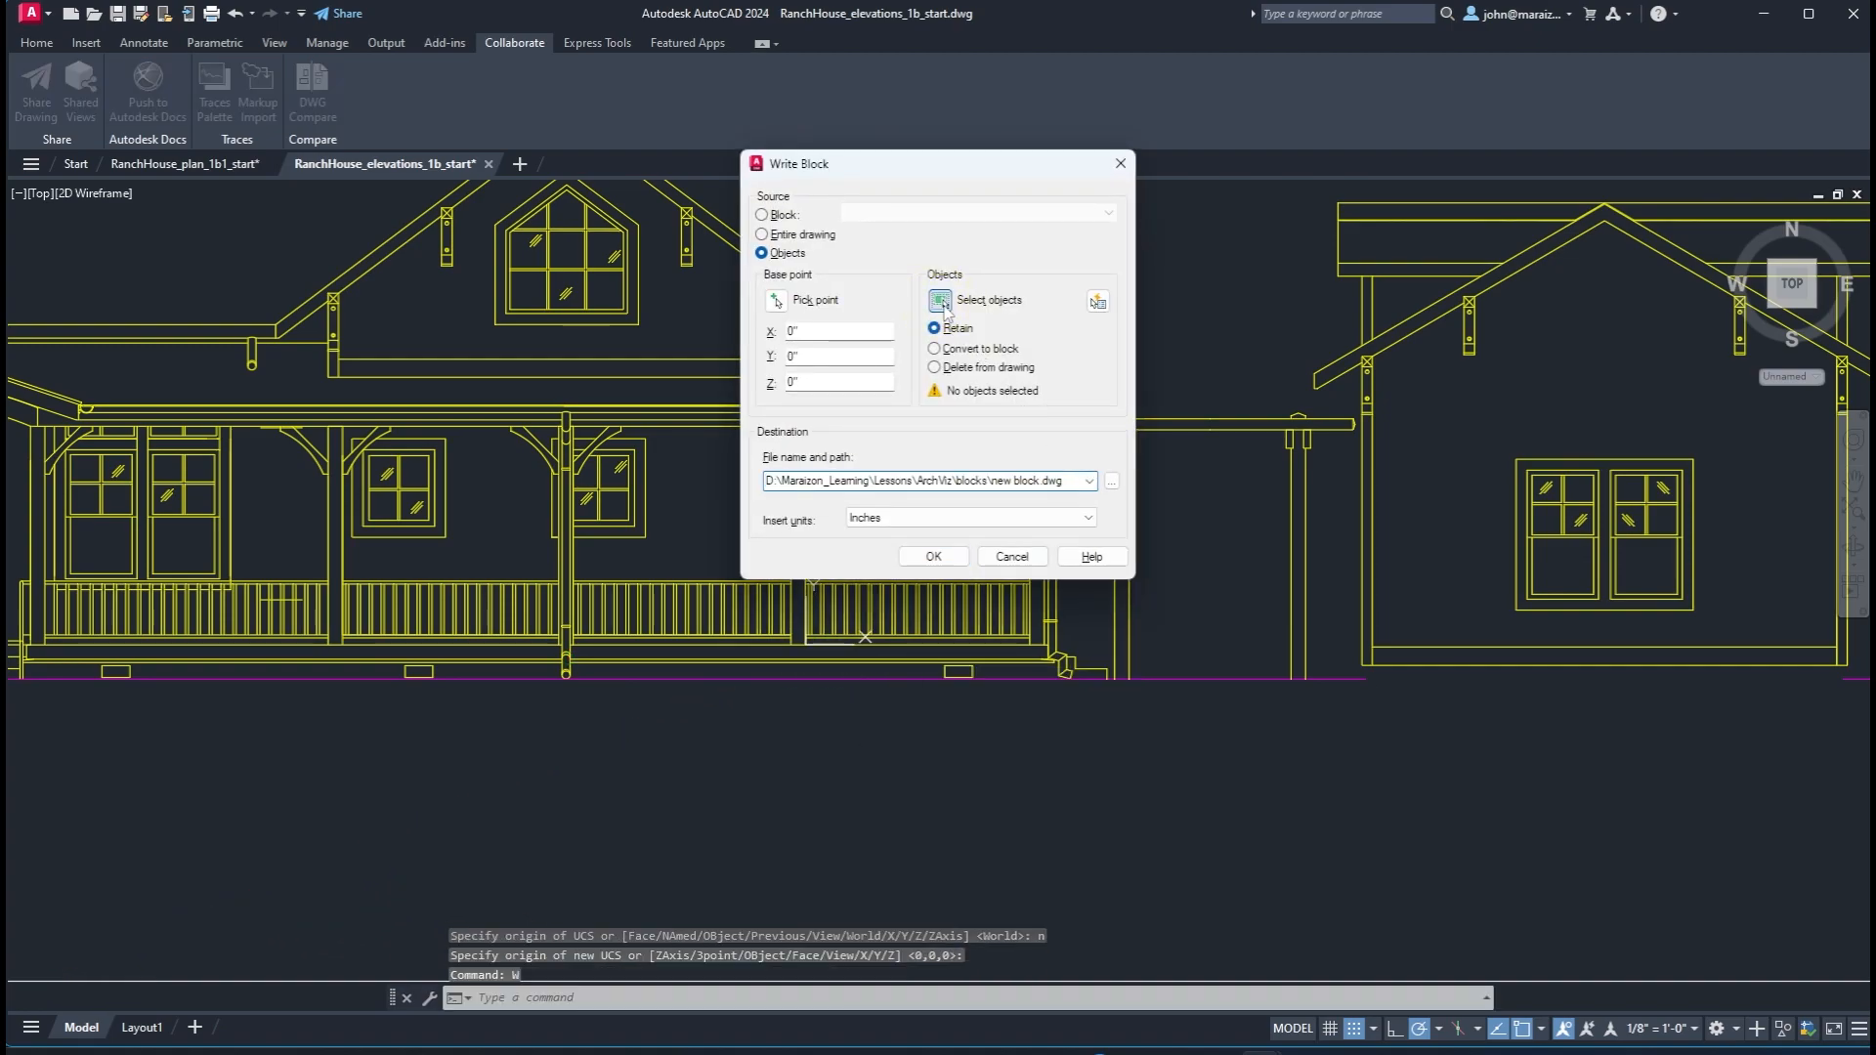
Select the entire north elevation, including the tower and both side wings, as the objects for WBLOCK
left_click(940, 311)
scroll(1022, 630, "down", 5)
middle_click_drag(1022, 630, 1077, 659)
left_click(1471, 698)
left_click(349, 378)
key("Return")
Name the output file ranchhouse_elevation_north.dwg in the blocks folder and write the north elevation to it
left_click(1112, 486)
left_click(876, 215)
left_click_drag(968, 560, 938, 560)
type("nchhouse_elevation_nor.dwg")
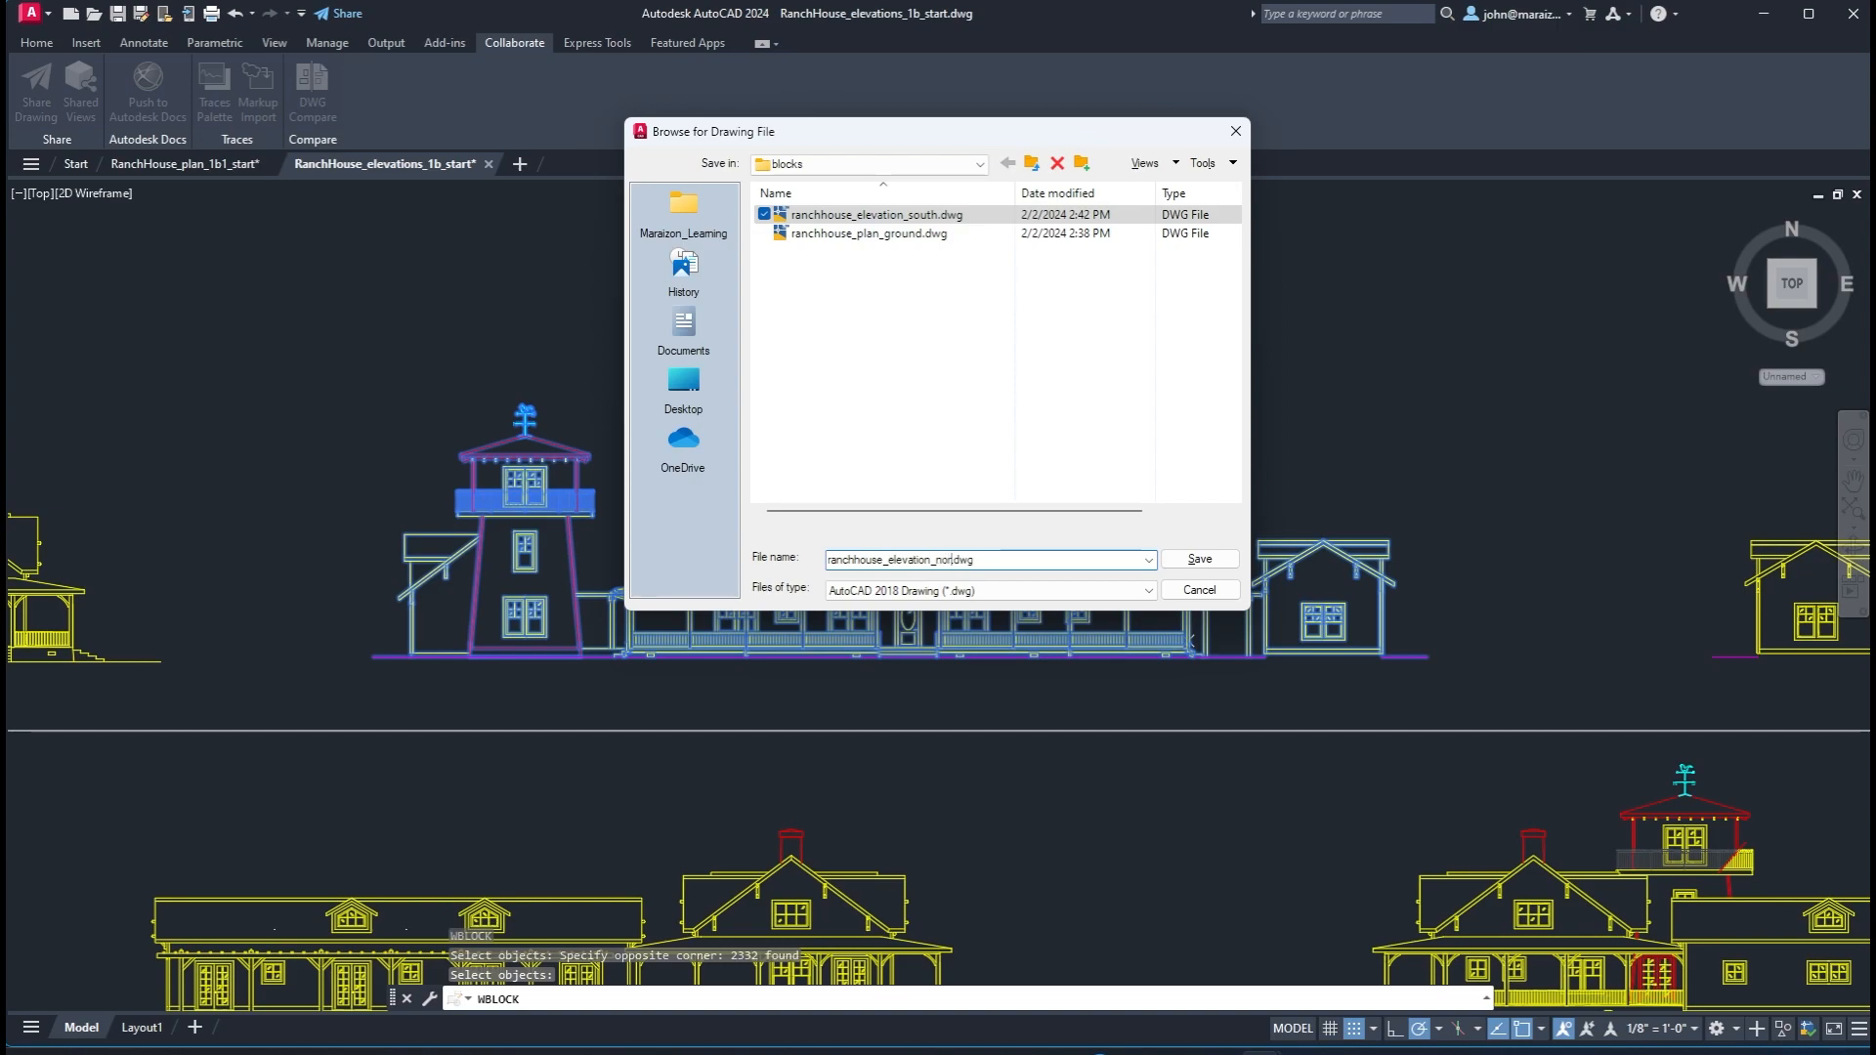
left_click(1208, 560)
left_click(933, 555)
Set a new UCS origin in the east elevation at the lower-left corner of the leftmost porch post, beside the tower
middle_click_drag(606, 669, 893, 676)
scroll(785, 648, "up", 8)
type("ucs")
key("Return")
type("n")
key("Return")
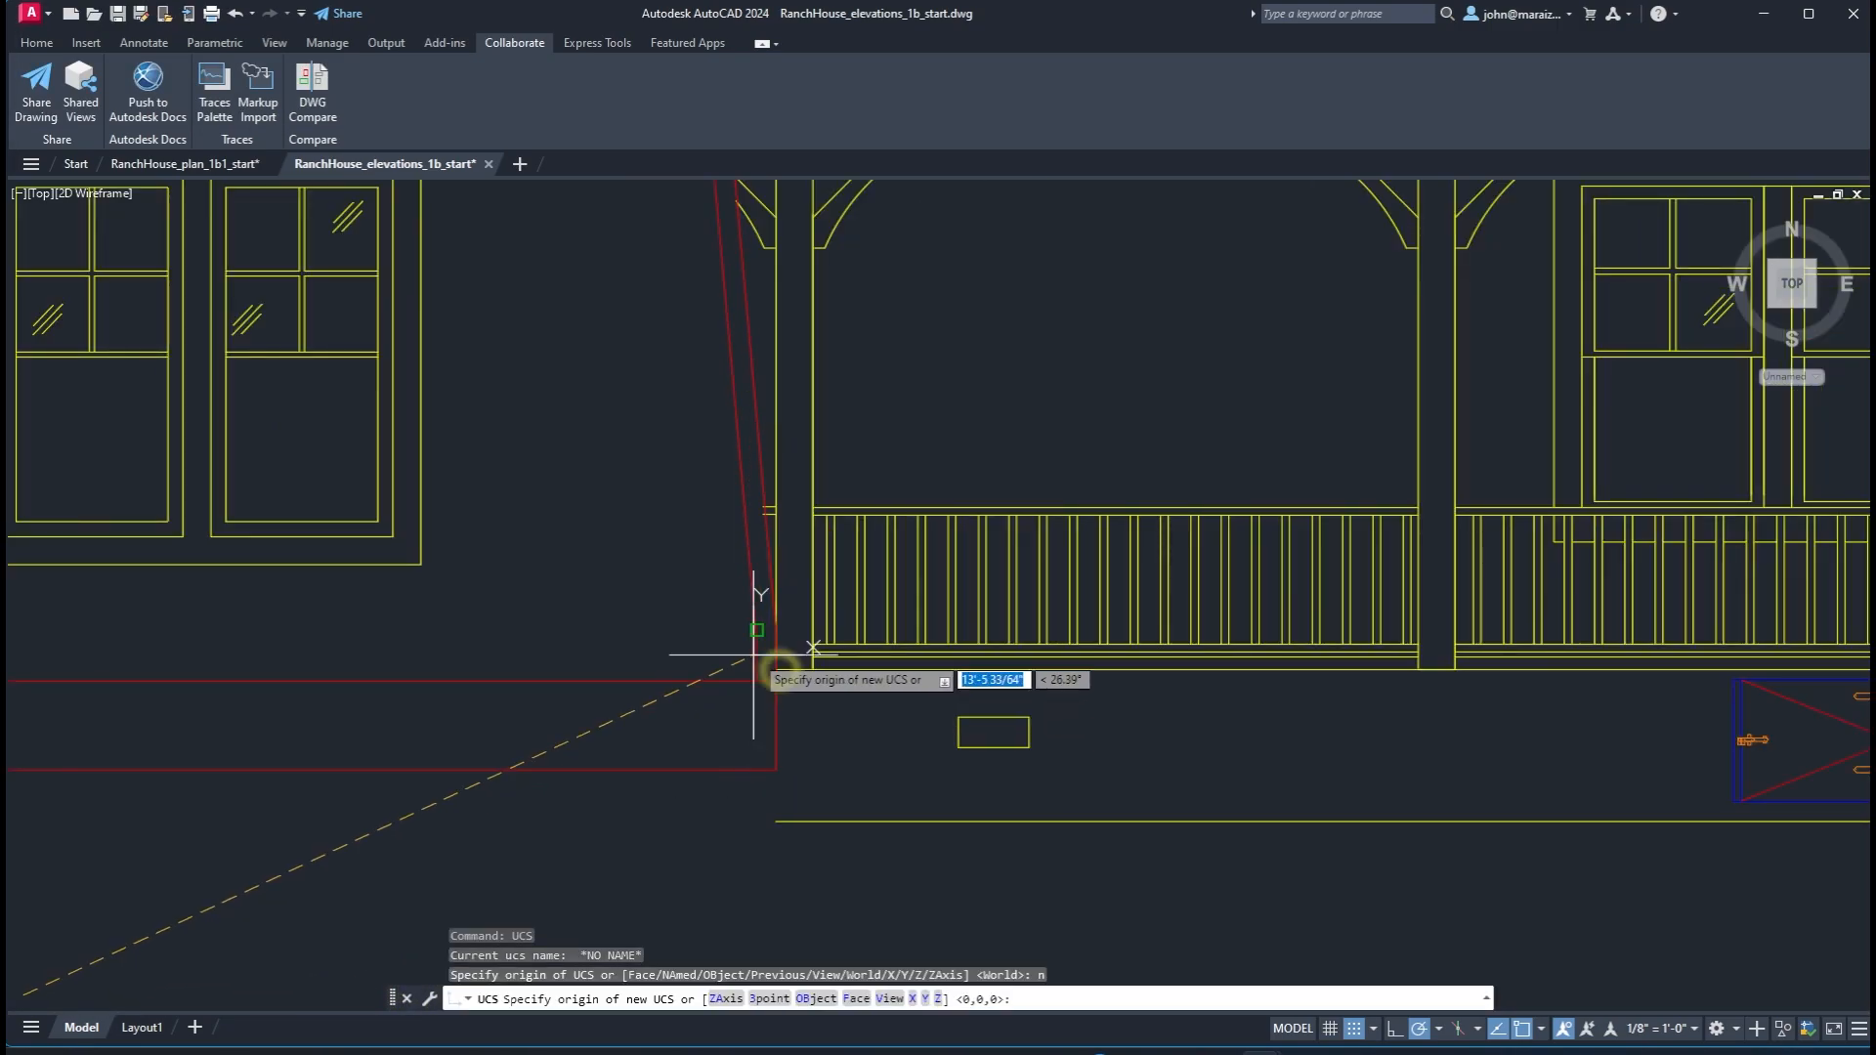
scroll(780, 670, "up", 3)
left_click(779, 670)
Start WBLOCK and select the entire east elevation with the garage, tower and porch
scroll(831, 684, "down", 8)
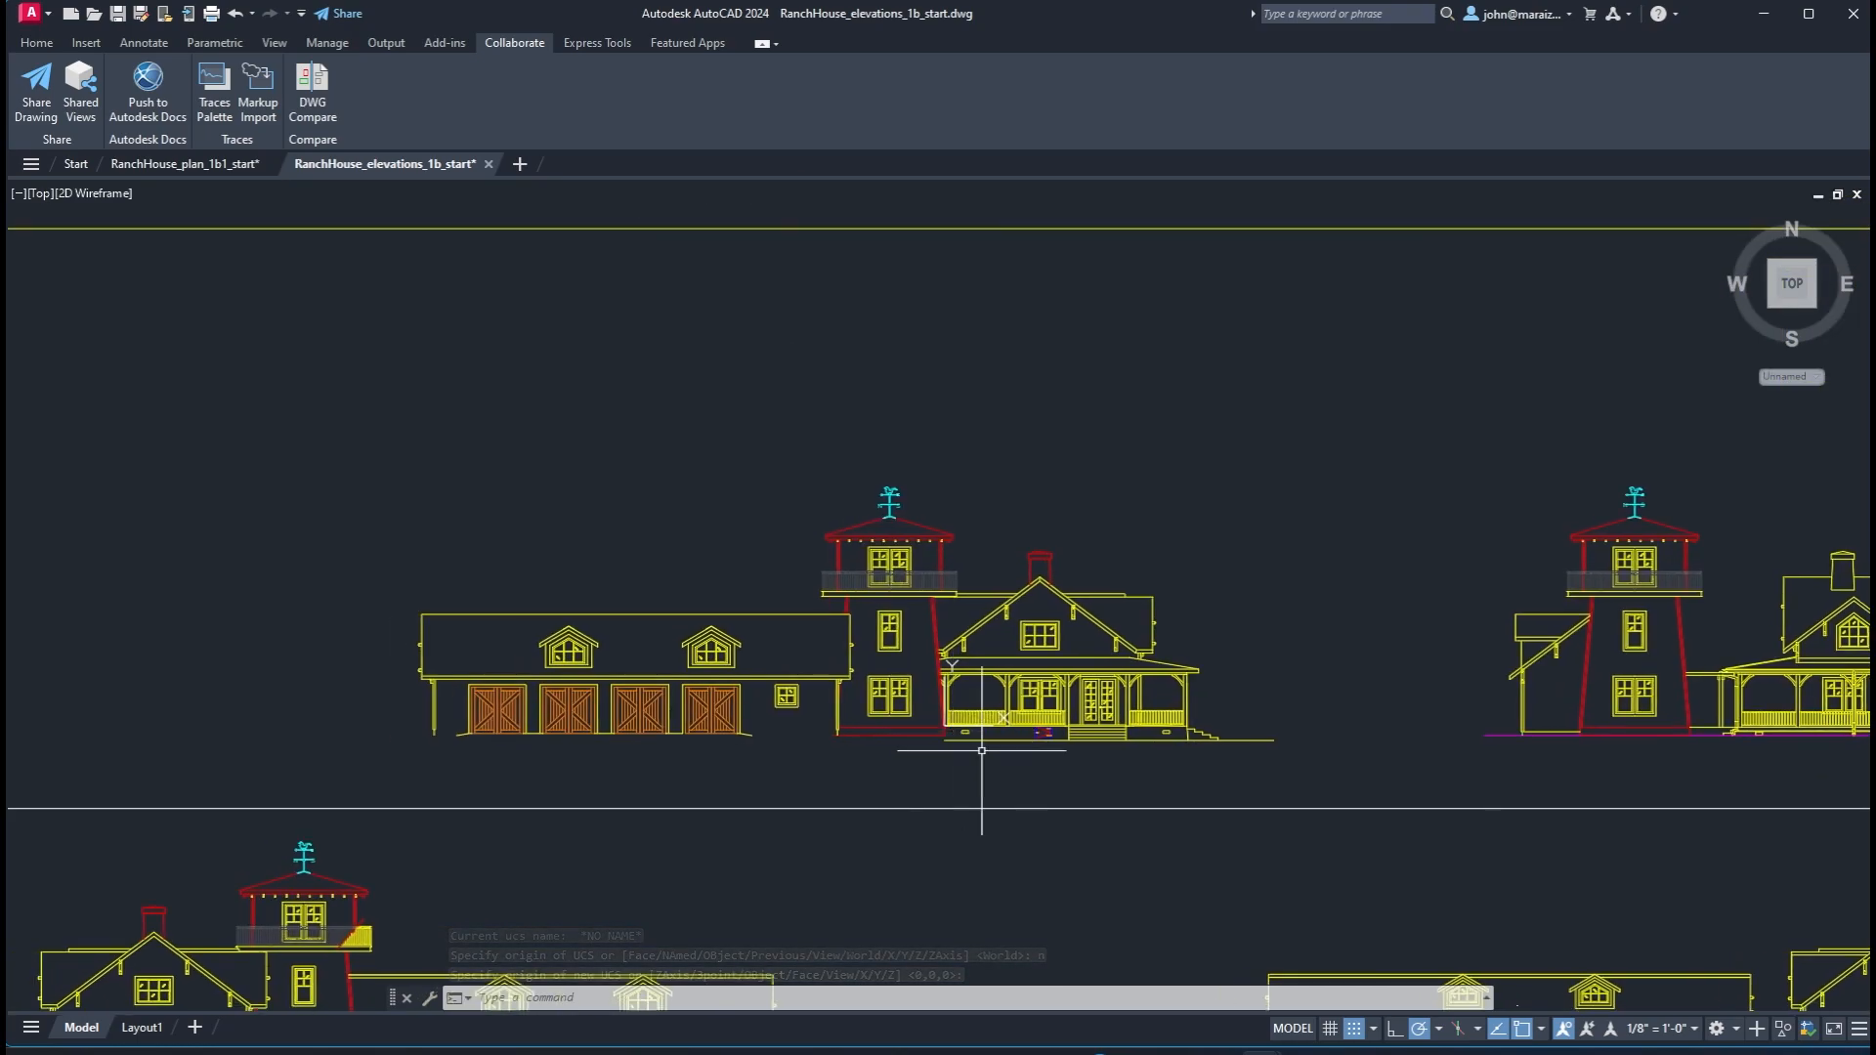
type("w")
key("Return")
left_click(934, 300)
left_click(1323, 766)
left_click(369, 427)
key("Return")
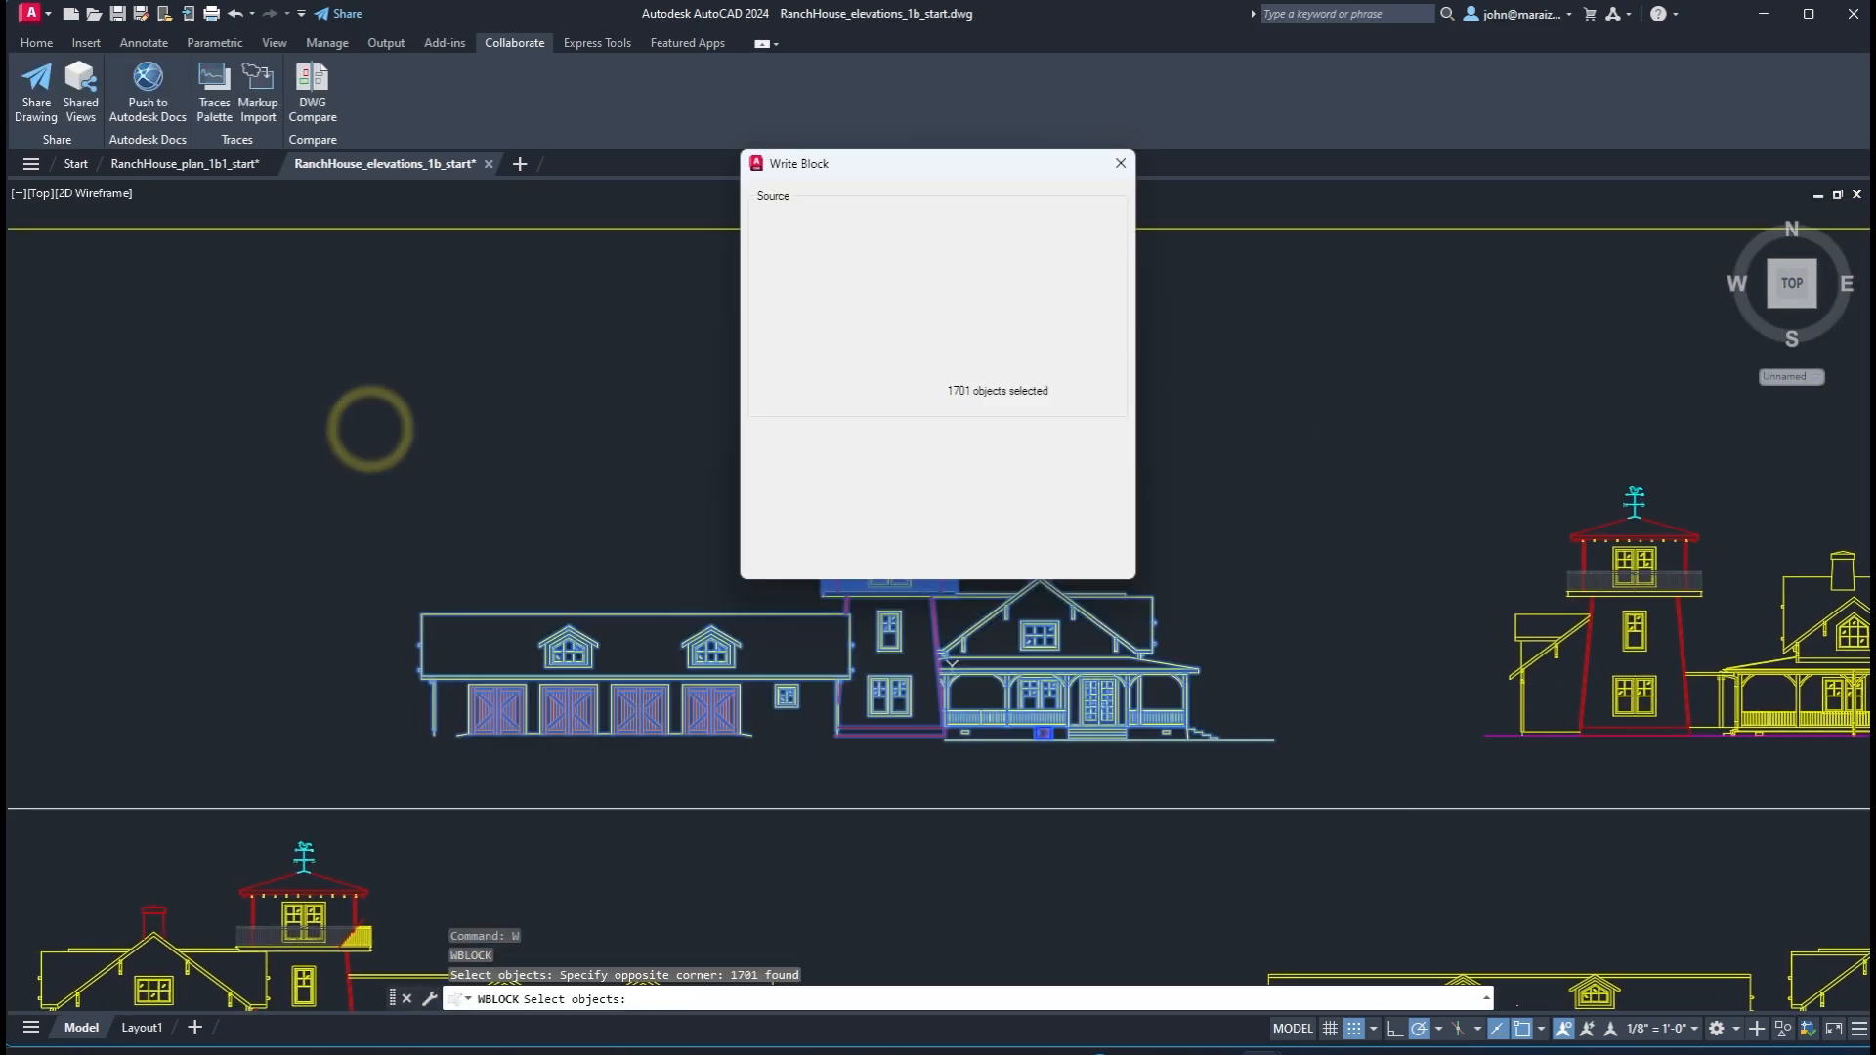
Name the output file ranchhouse_elevation_east.dwg in the blocks folder and write the east elevation to it
left_click(1112, 482)
left_click(851, 235)
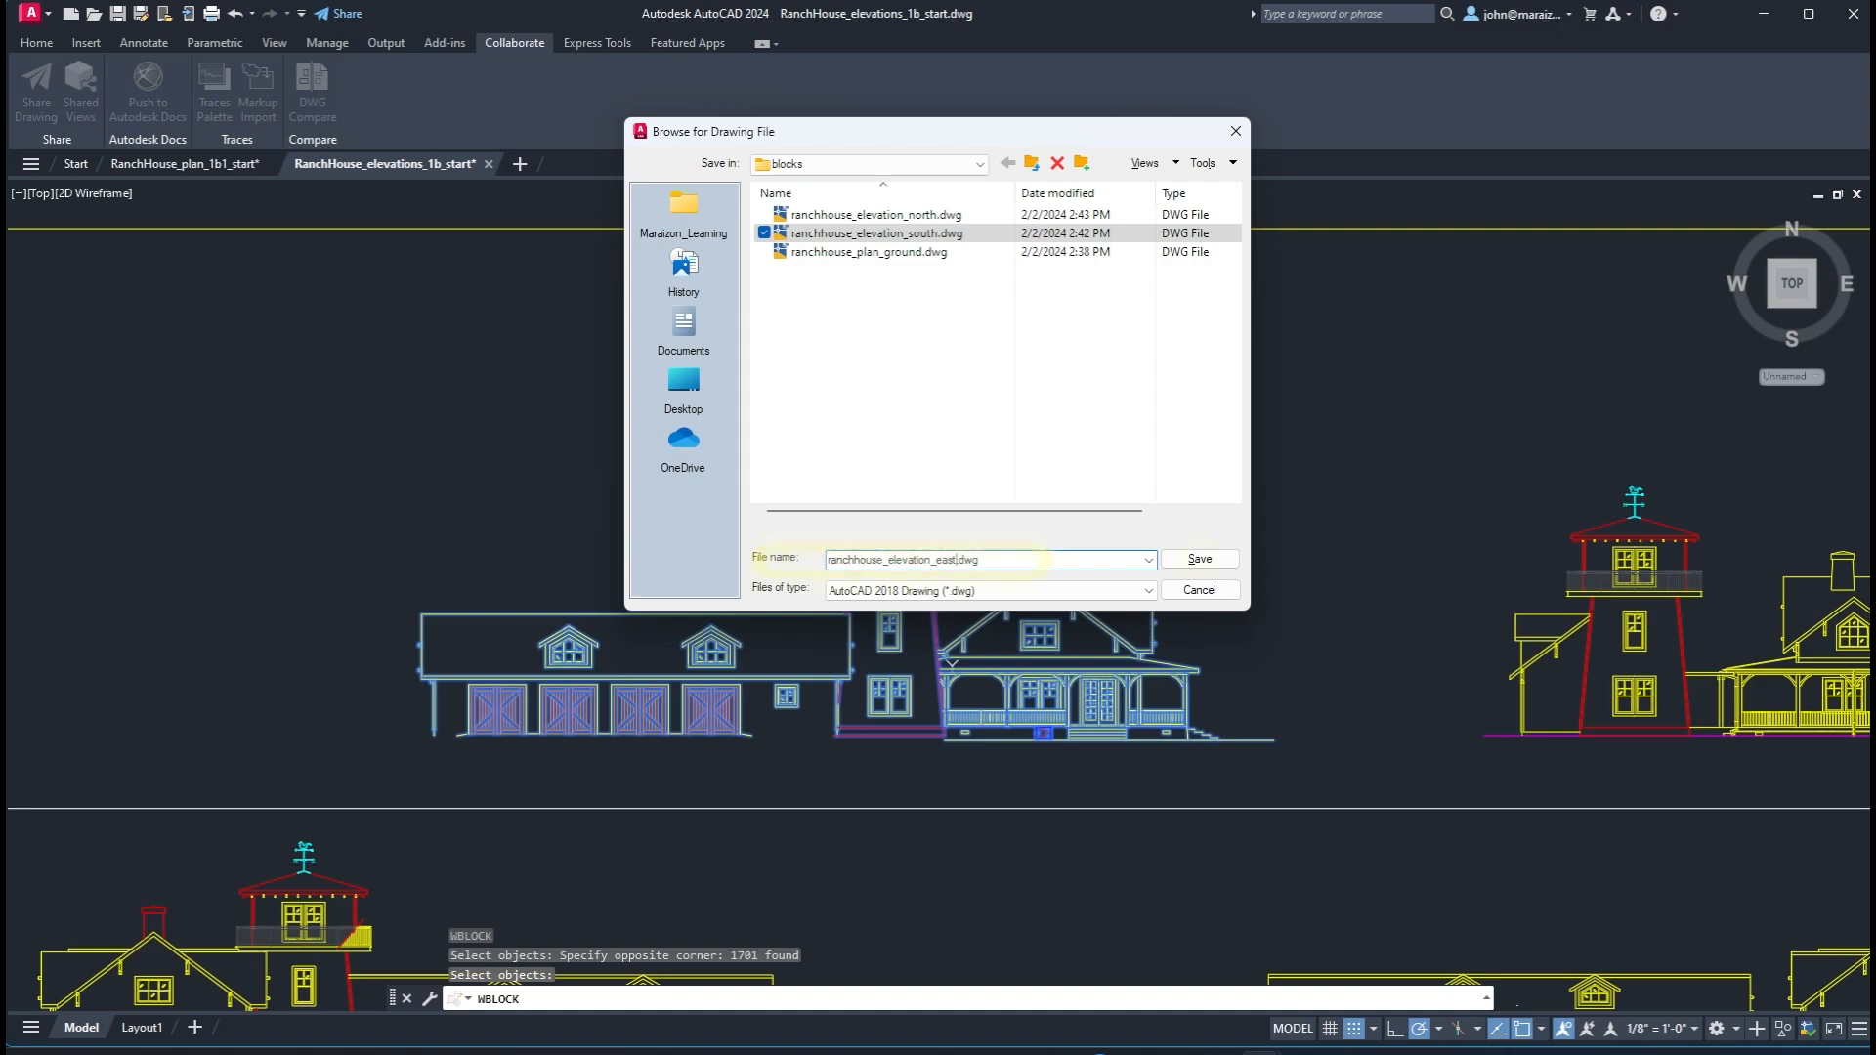
left_click(1197, 557)
left_click(934, 557)
Set a new UCS origin in the west elevation at the lower-right corner of the porch post left of the red French doors
middle_click_drag(893, 611, 1026, 431)
mouse_move(1427, 662)
middle_mouse_down()
mouse_move(942, 591)
mouse_move(644, 582)
middle_mouse_up()
middle_click_drag(1284, 647, 517, 611)
mouse_move(1562, 666)
middle_mouse_down()
mouse_move(1235, 683)
mouse_move(1184, 705)
middle_mouse_up()
scroll(997, 837, "up", 10)
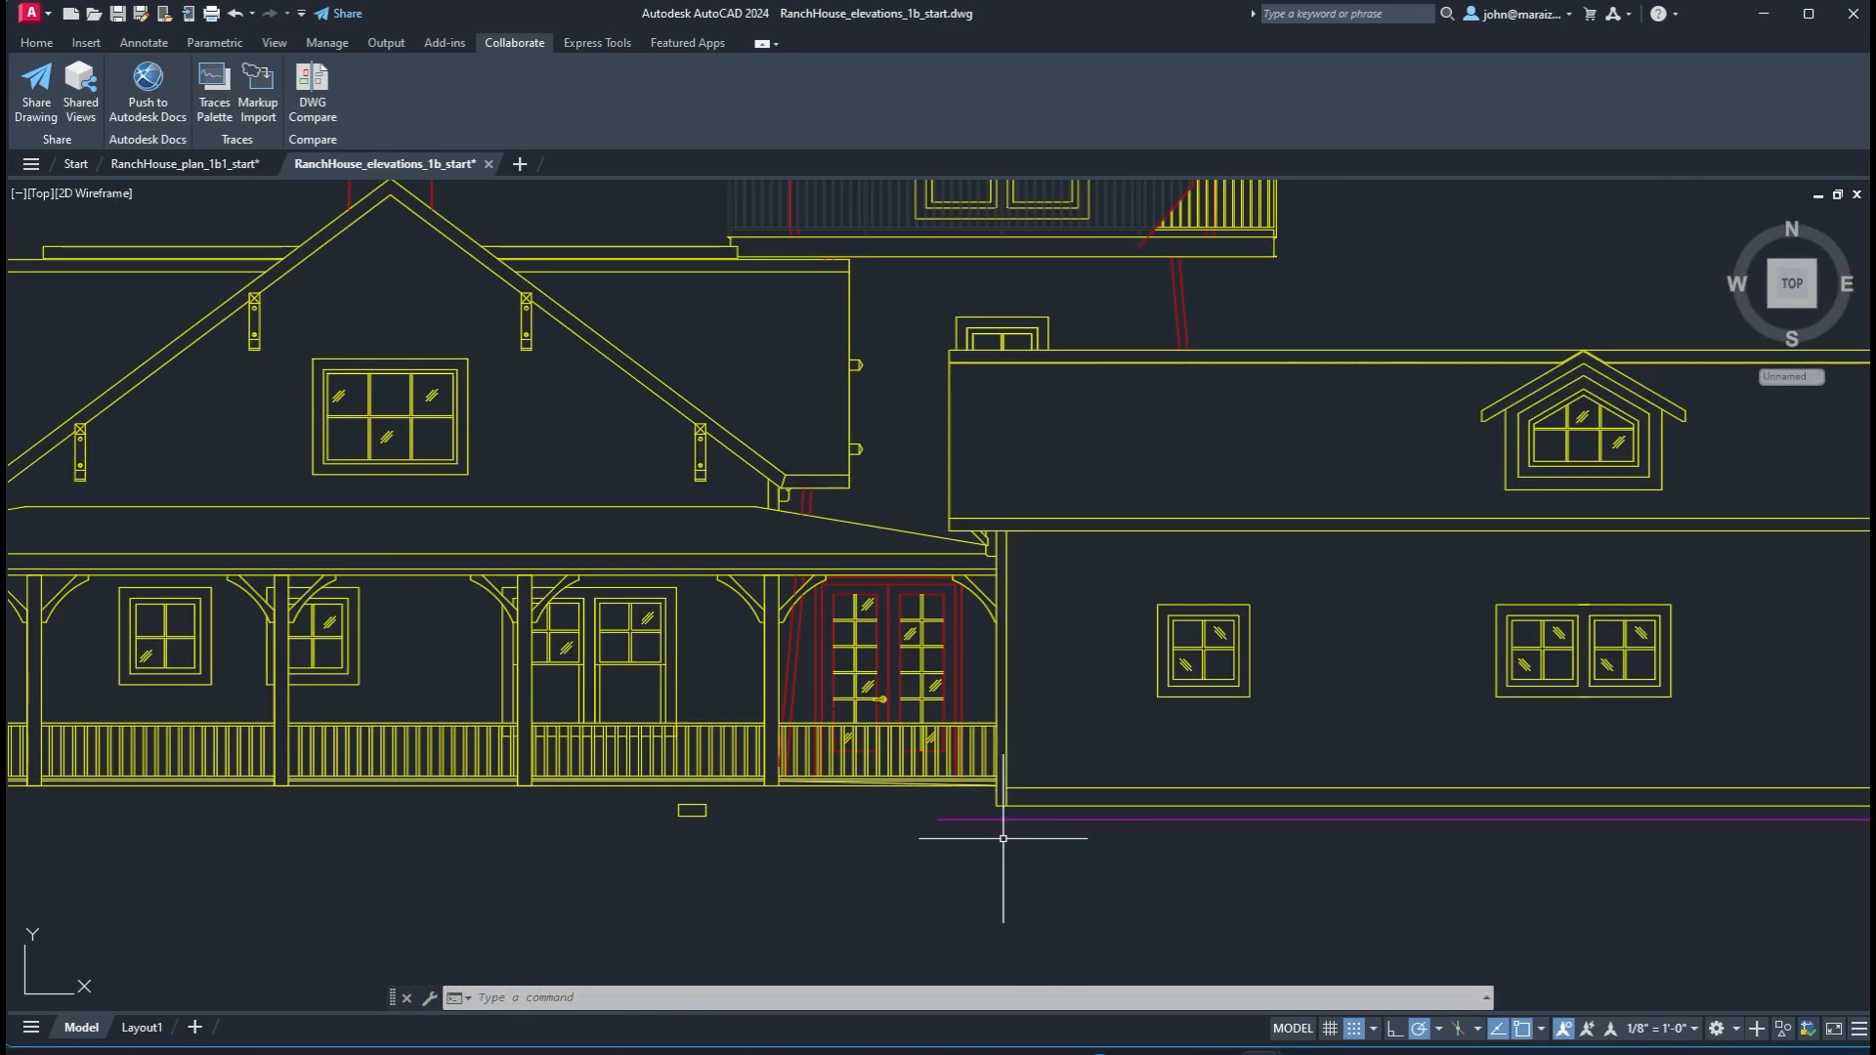
middle_click_drag(1000, 837, 1322, 904)
type("ucs")
key("Return")
type("n")
key("Return")
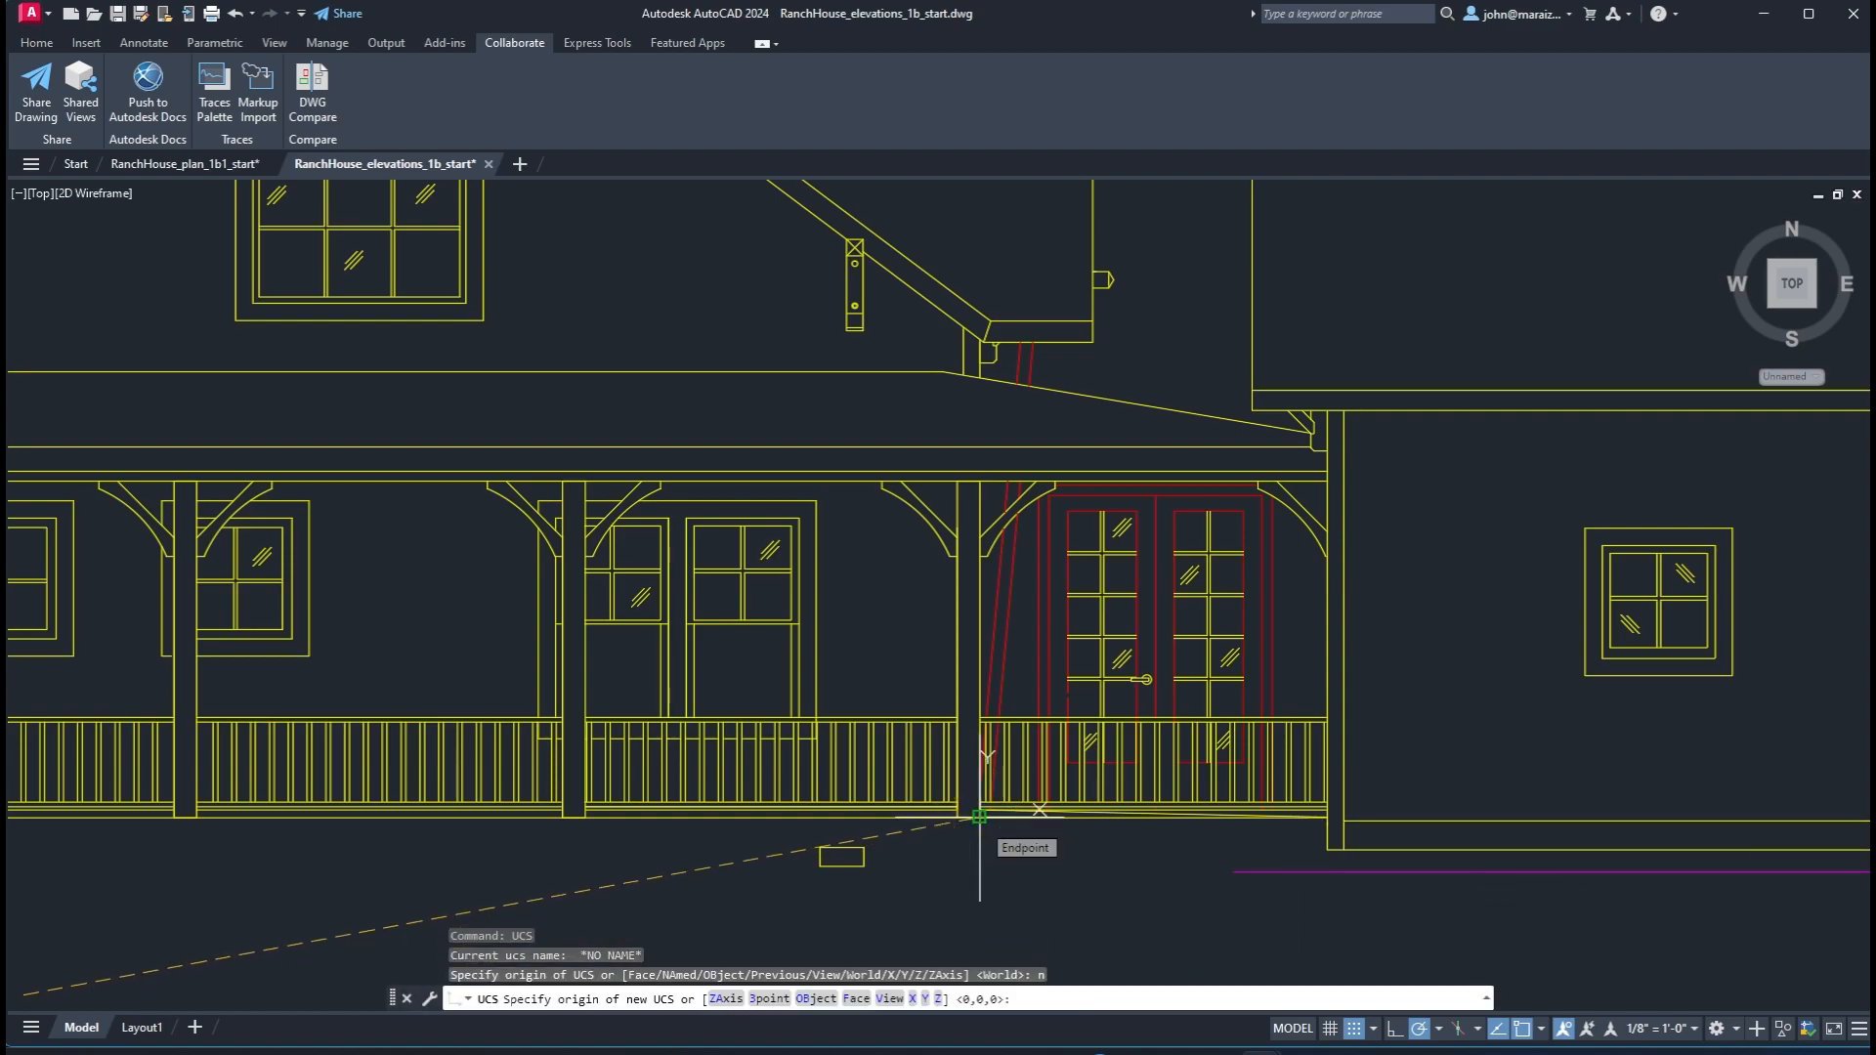
left_click(982, 816)
Start WBLOCK and select the entire west elevation with the house, tower and garage wing
type("w")
key("Return")
left_click(940, 300)
scroll(1420, 812, "down", 5)
left_click(1419, 812)
left_click(494, 514)
key("Return")
Name the output file ranchhouse_elevation_west.dwg in the blocks folder and write the west elevation to it
left_click(1113, 484)
left_click(879, 213)
left_click_drag(958, 558, 937, 557)
type("west")
left_click(1203, 558)
left_click(946, 558)
Set a new UCS origin in the courtyard east elevation at the lower-left corner of the second porch post from the left
middle_click_drag(576, 788, 1056, 758)
middle_click_drag(532, 796, 1000, 801)
scroll(826, 768, "up", 6)
mouse_move(825, 768)
middle_mouse_down()
mouse_move(557, 880)
mouse_move(529, 914)
middle_mouse_up()
type("ucs")
key("Return")
scroll(674, 769, "up", 4)
type("o")
key("Return")
left_click(647, 819)
Start WBLOCK and select the entire courtyard east elevation, including the long wing and the porch
type("w")
key("Return")
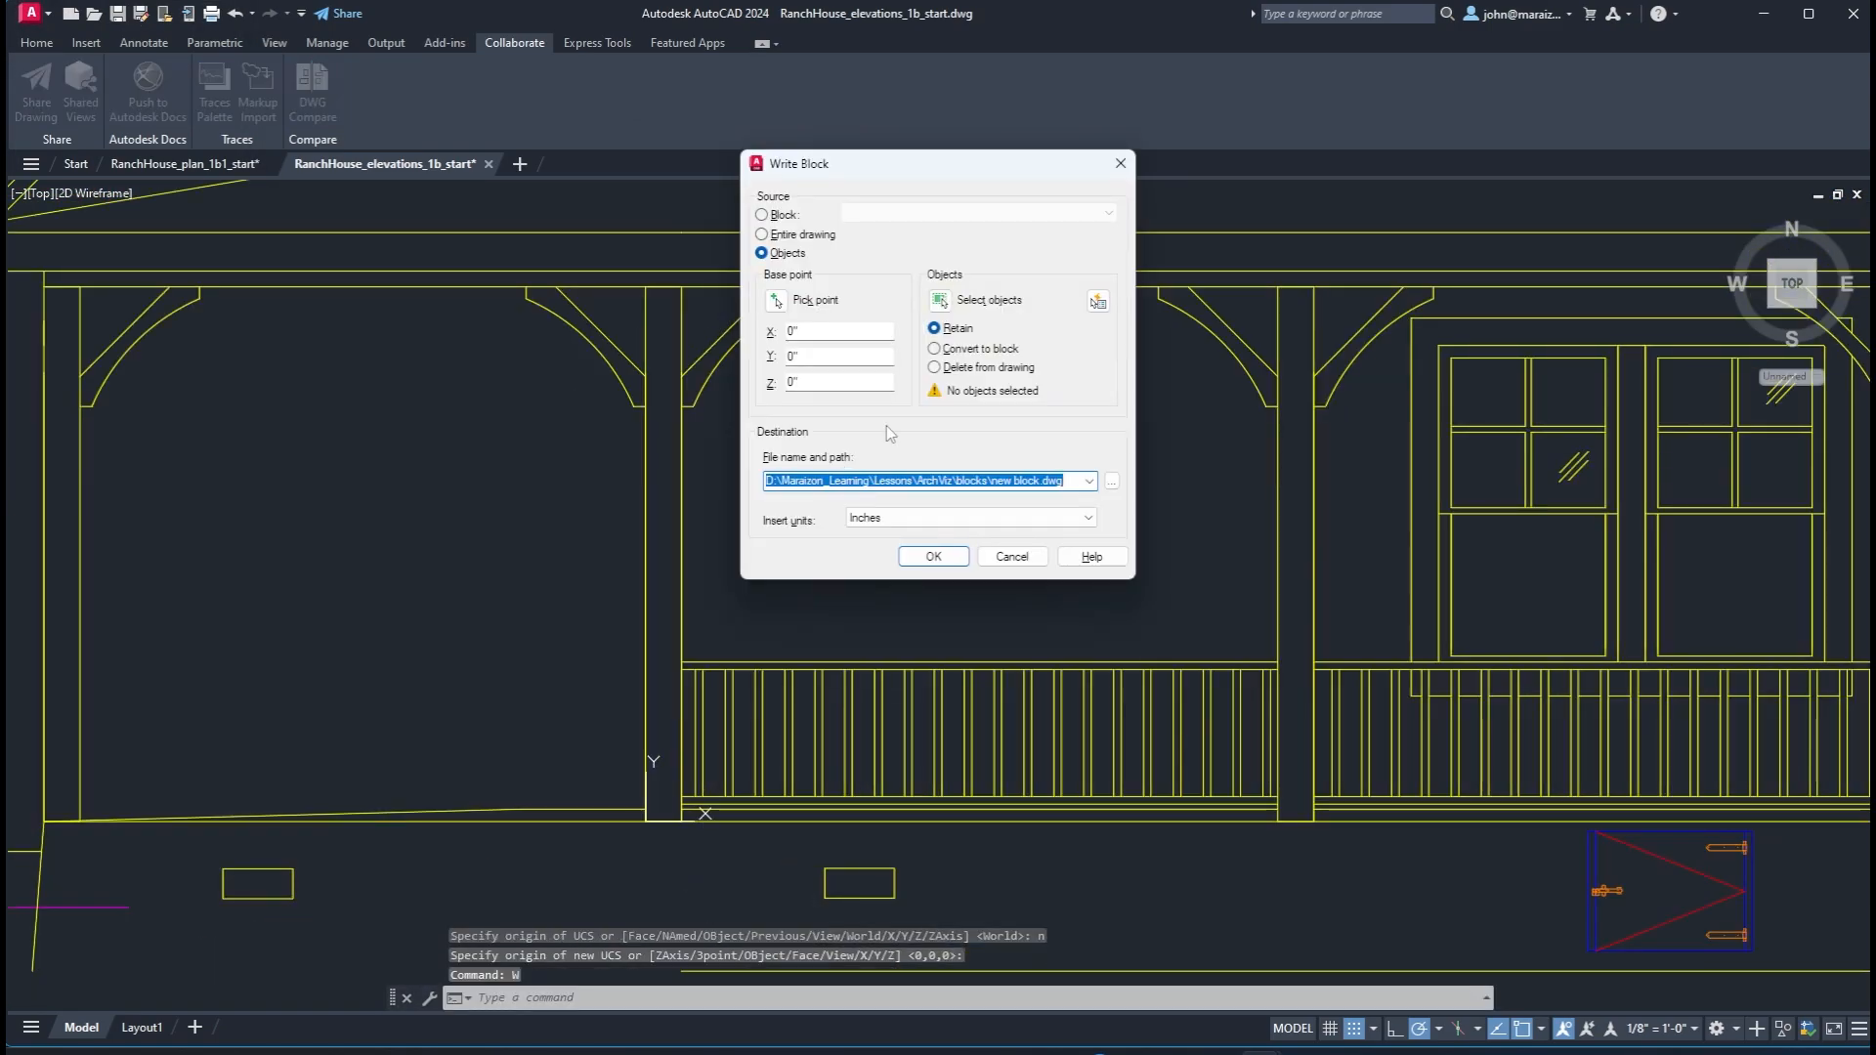
left_click(940, 302)
middle_click_drag(931, 502, 1207, 676)
left_click(1742, 822)
left_click(249, 396)
key("Return")
Name the output file ranchhouse_elevation_courtyardeast.dwg in the blocks folder and write the courtyard east elevation to it
left_click(1115, 484)
left_click(873, 215)
left_click_drag(958, 559, 937, 559)
type("courtyardeast")
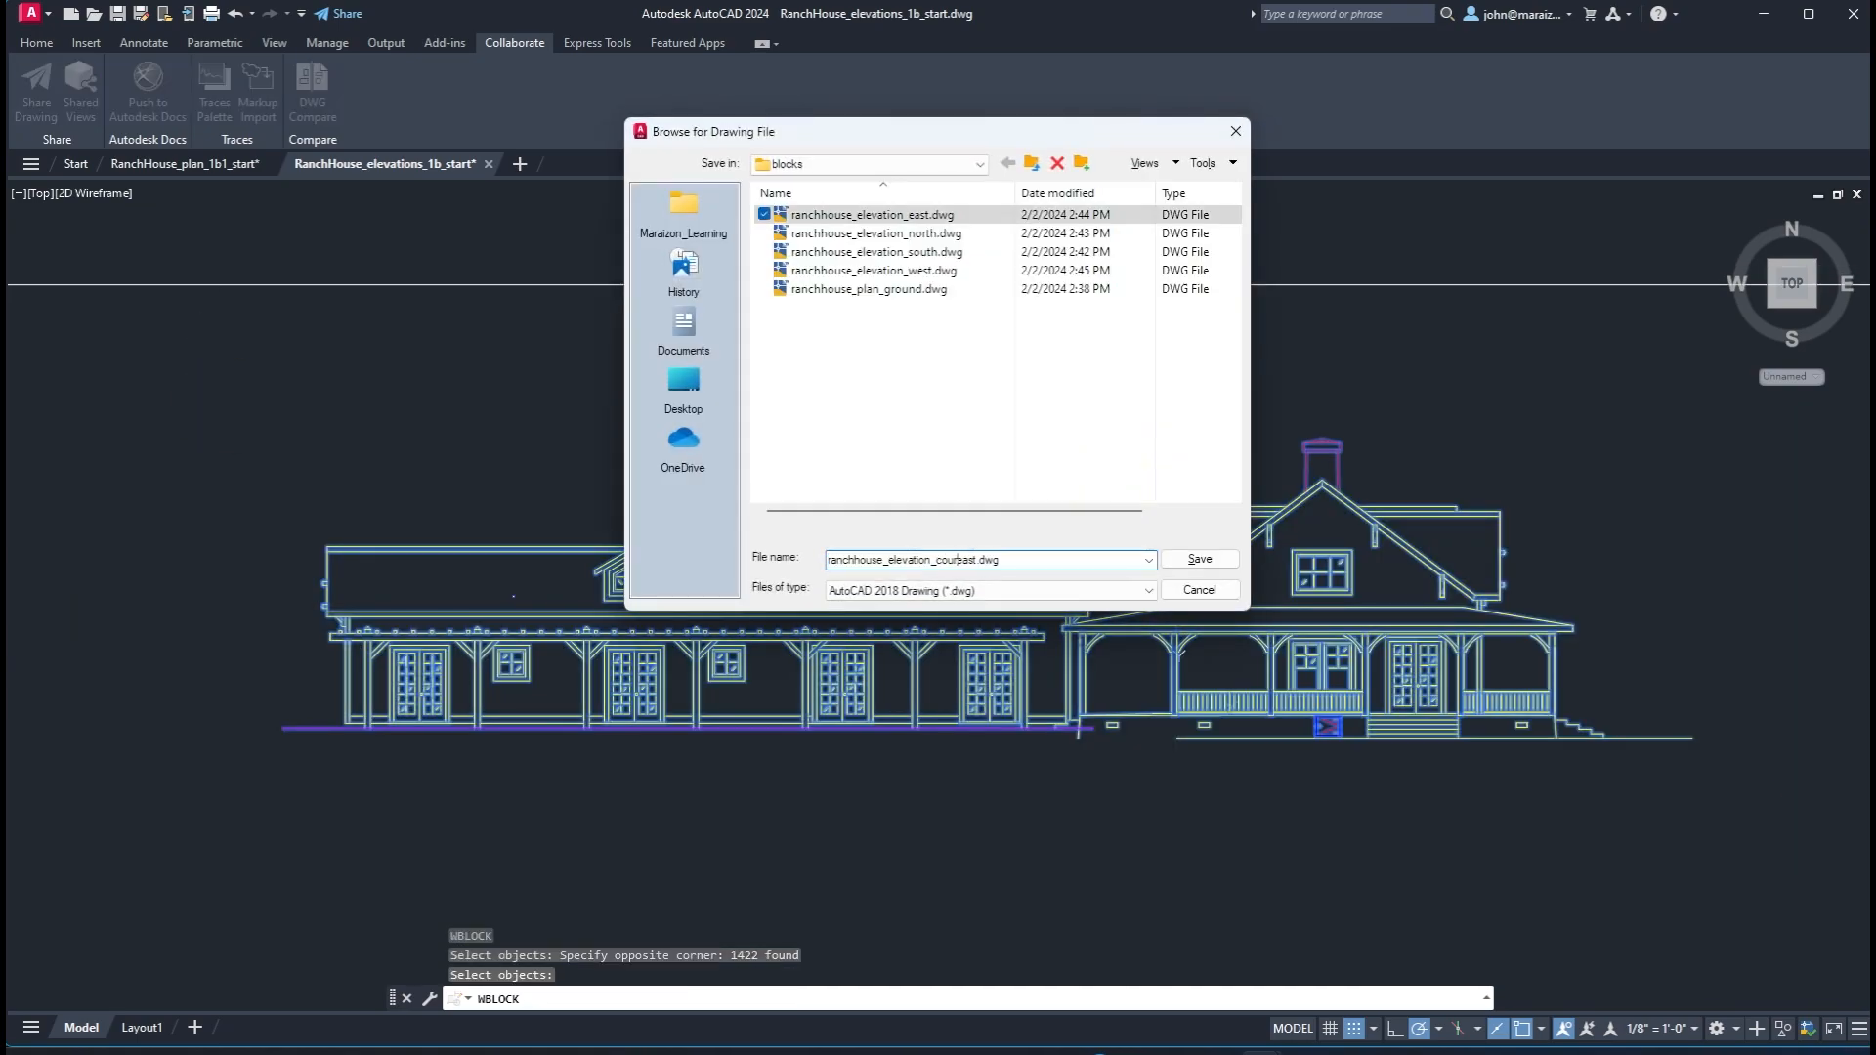
key("Return")
left_click(946, 559)
Set a new UCS origin in the remaining courtyard elevation at the lower-right corner of the porch post left of the red doors
scroll(735, 665, "down", 4)
middle_click_drag(735, 664, 1163, 686)
scroll(832, 840, "up", 4)
middle_click_drag(488, 735, 996, 886)
type("UCS")
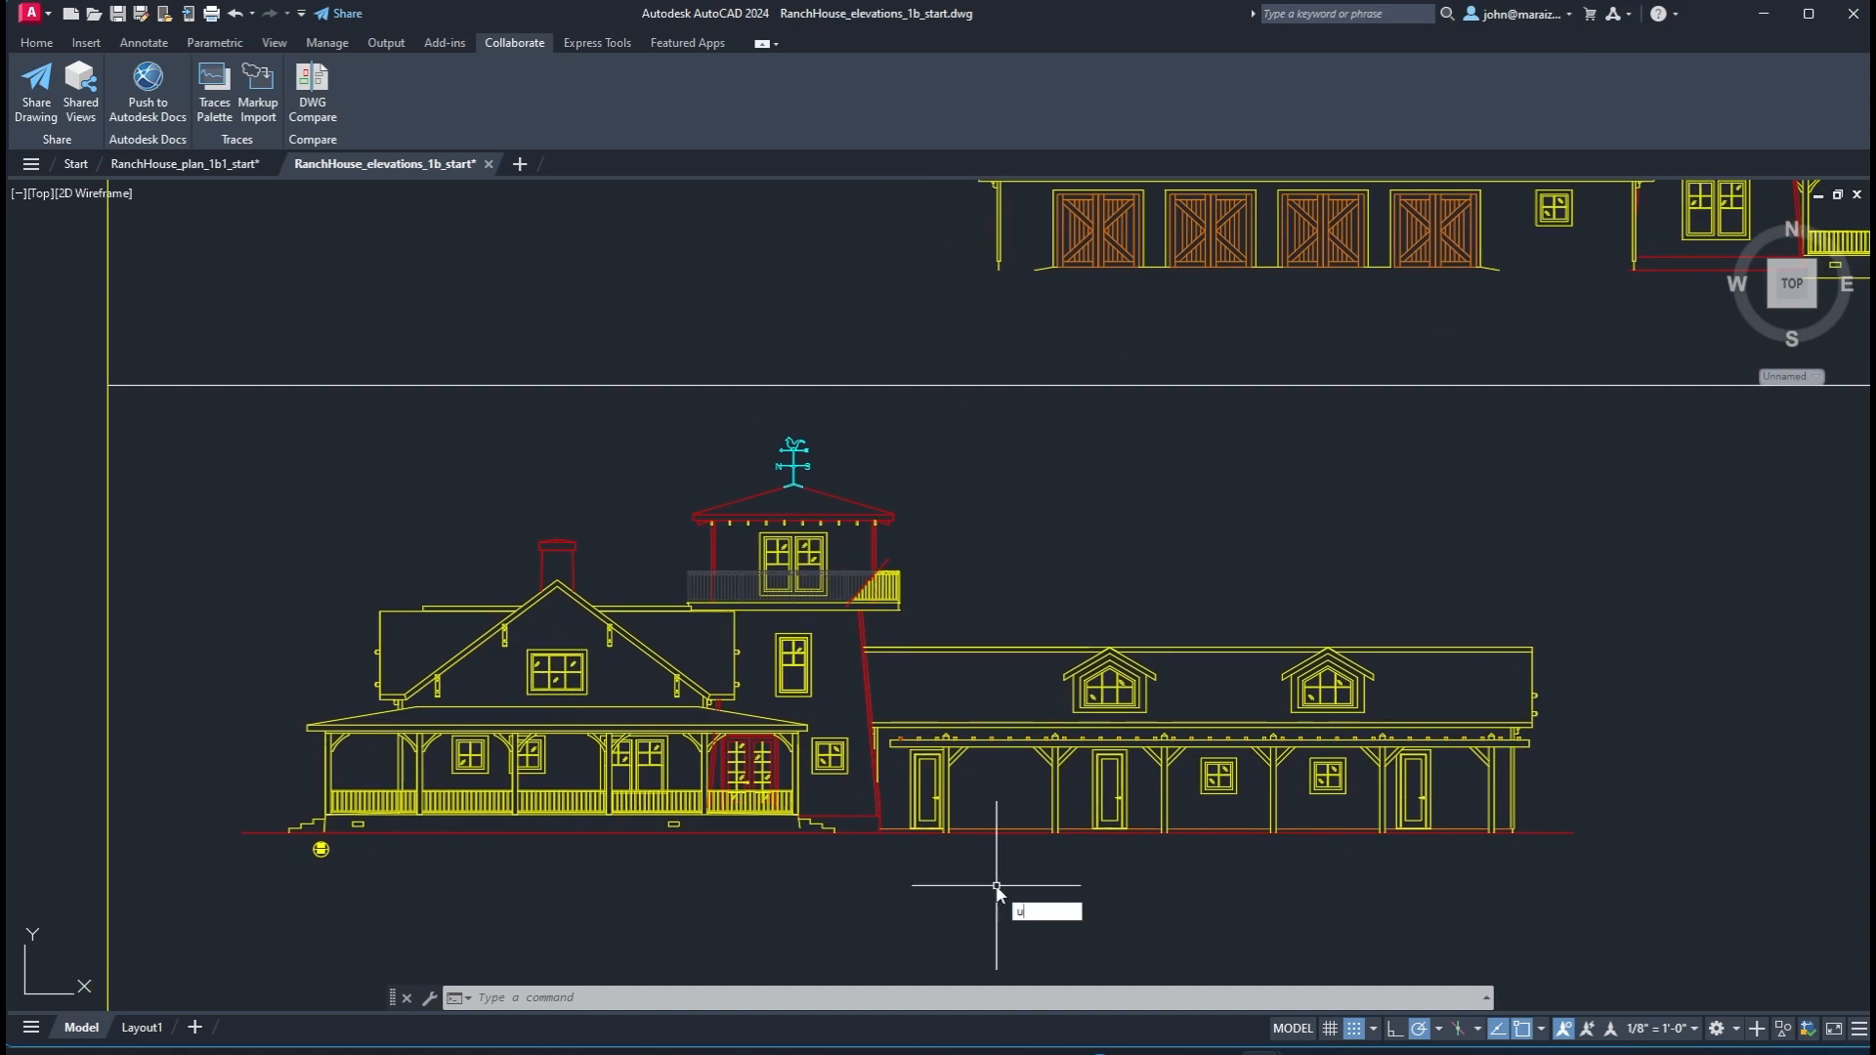
key("Return")
type("n")
key("Return")
scroll(742, 860, "up", 7)
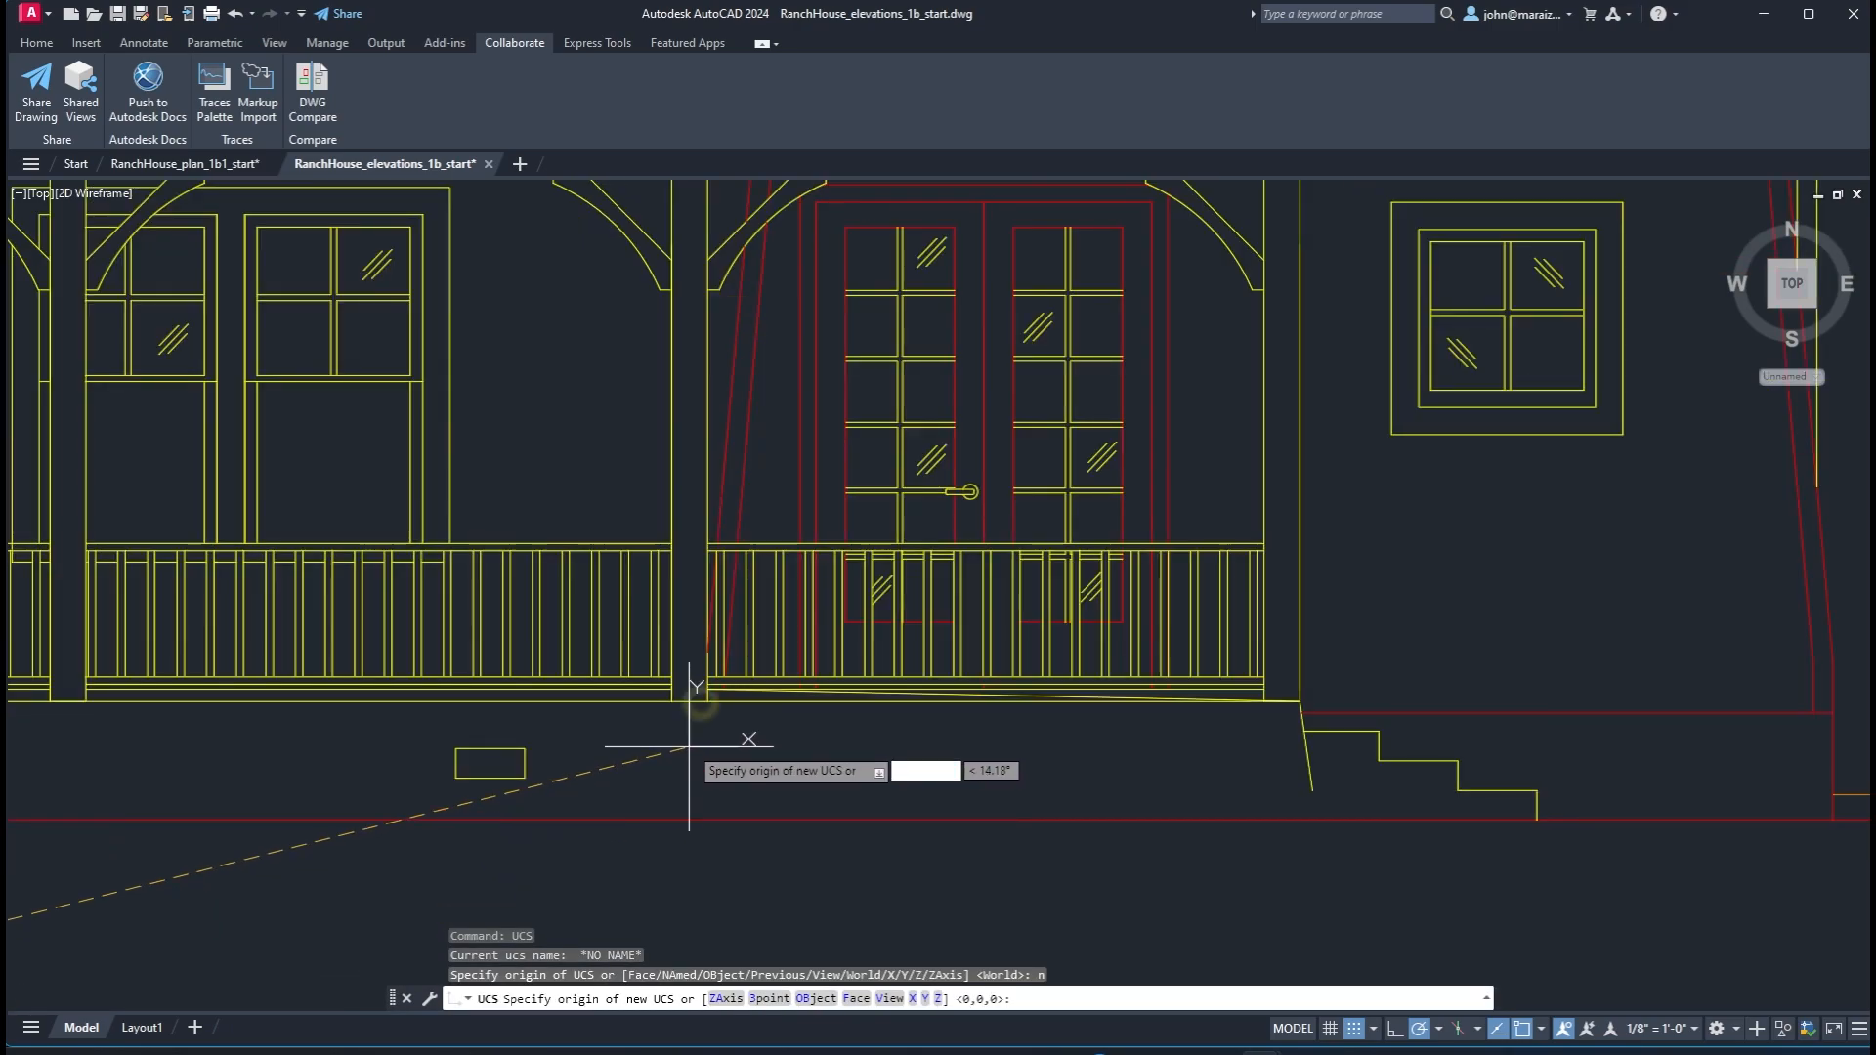
scroll(740, 750, "up", 6)
Start WBLOCK and select the entire remaining courtyard elevation with the house, tower and long wing
type("w")
key("Return")
left_click(940, 301)
scroll(660, 759, "down", 12)
left_click(1638, 877)
left_click(219, 427)
key("Return")
Save the selected courtyard elevation to the blocks folder as a block file with a ranchhouse_elevation name
left_click(1110, 482)
left_click(1202, 555)
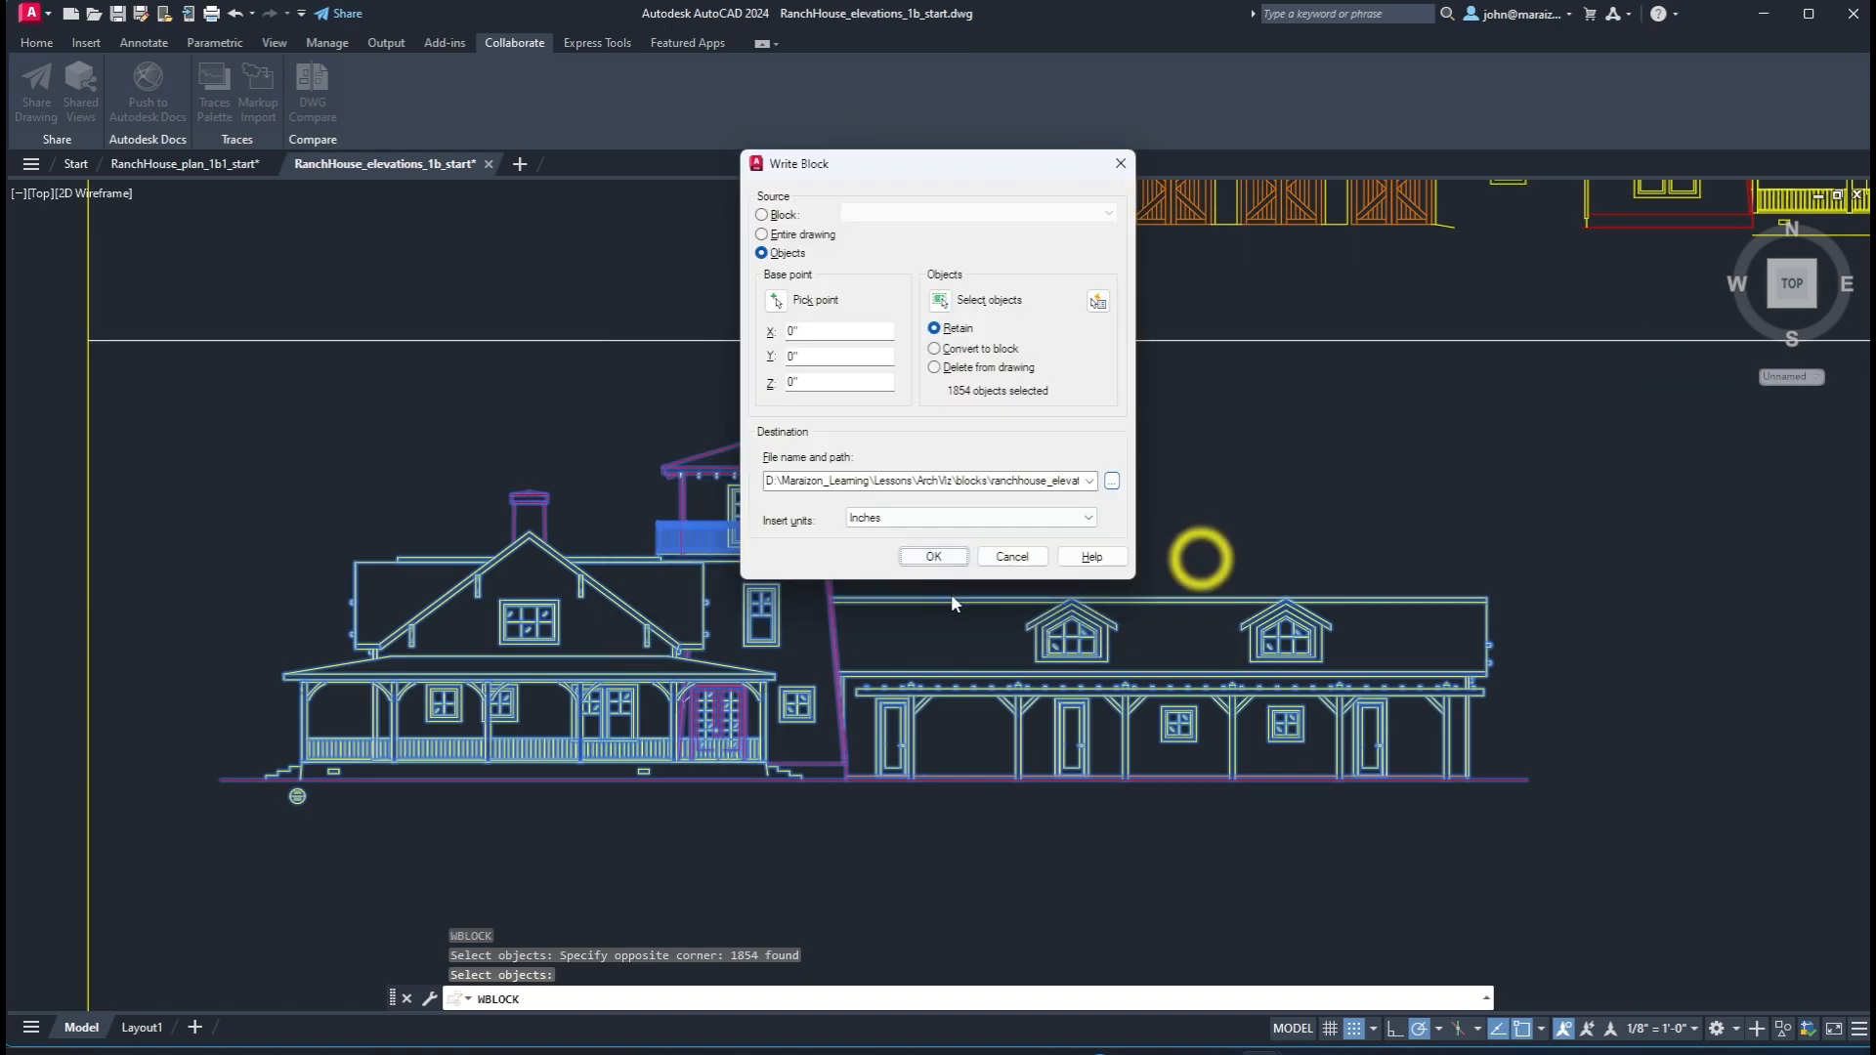
left_click(945, 556)
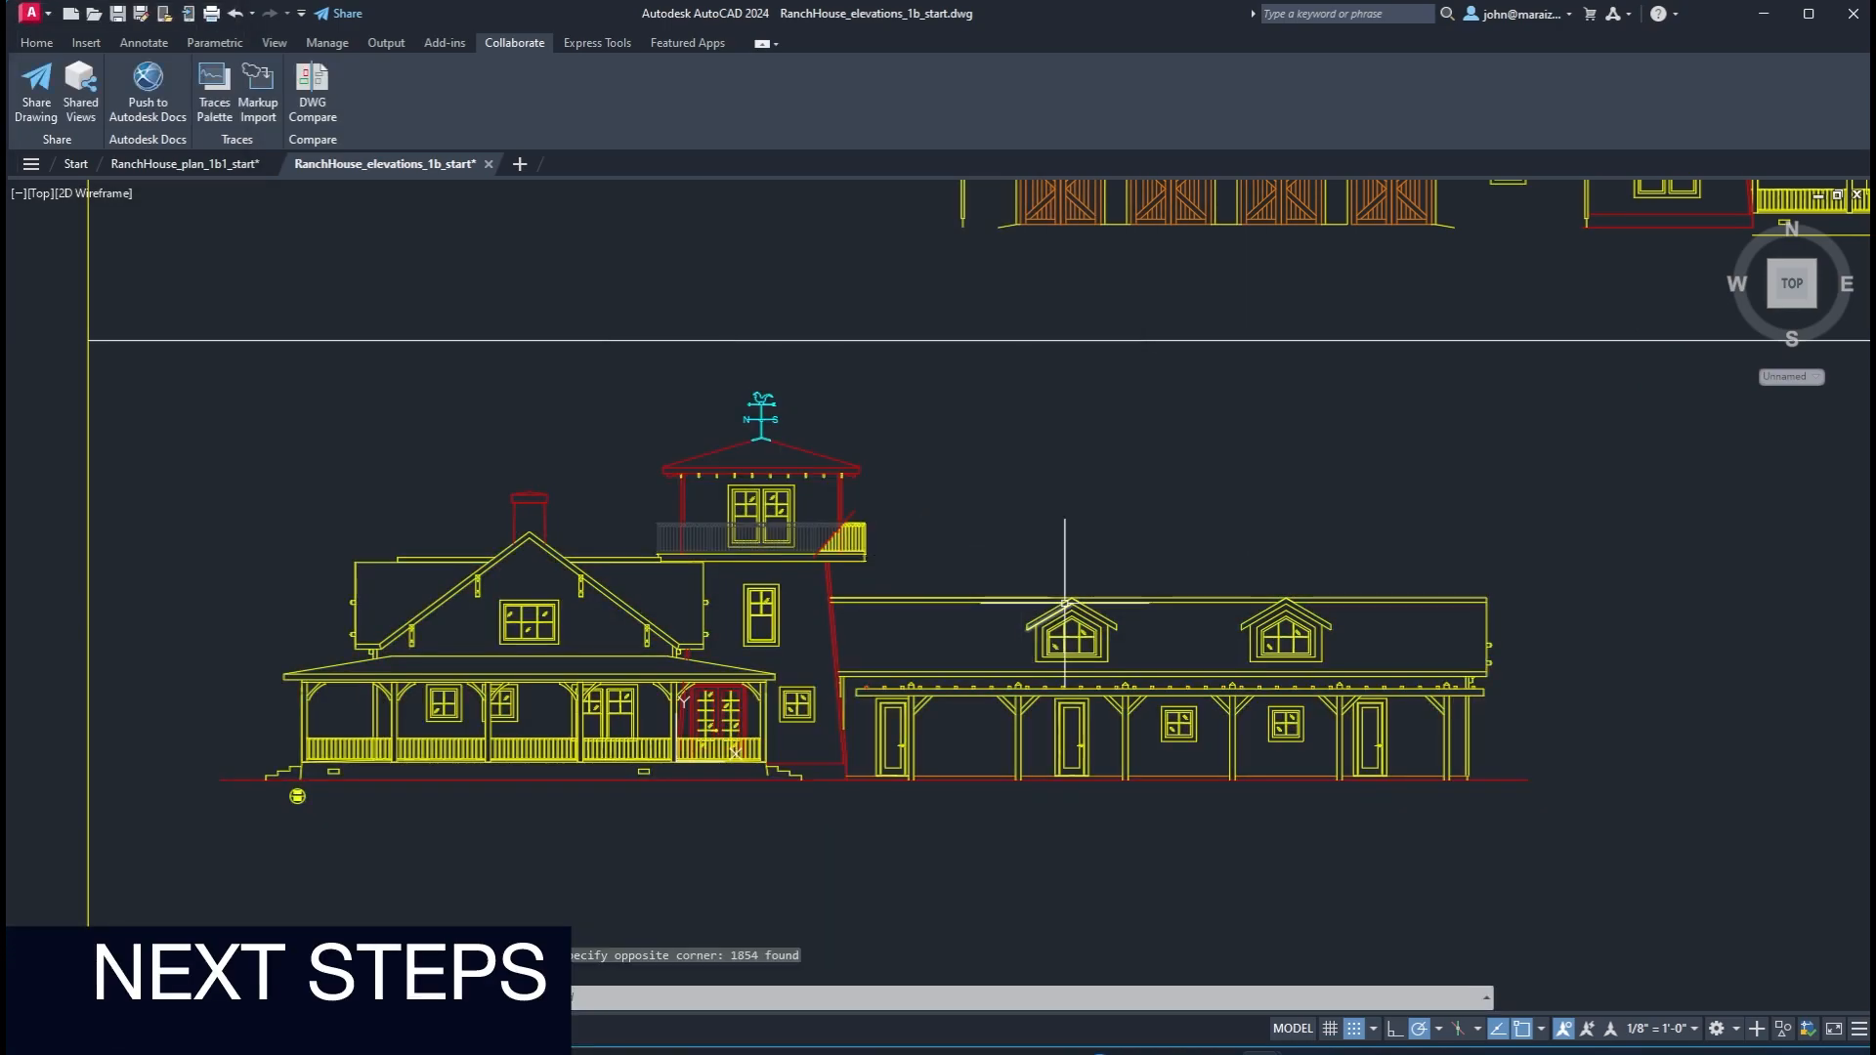